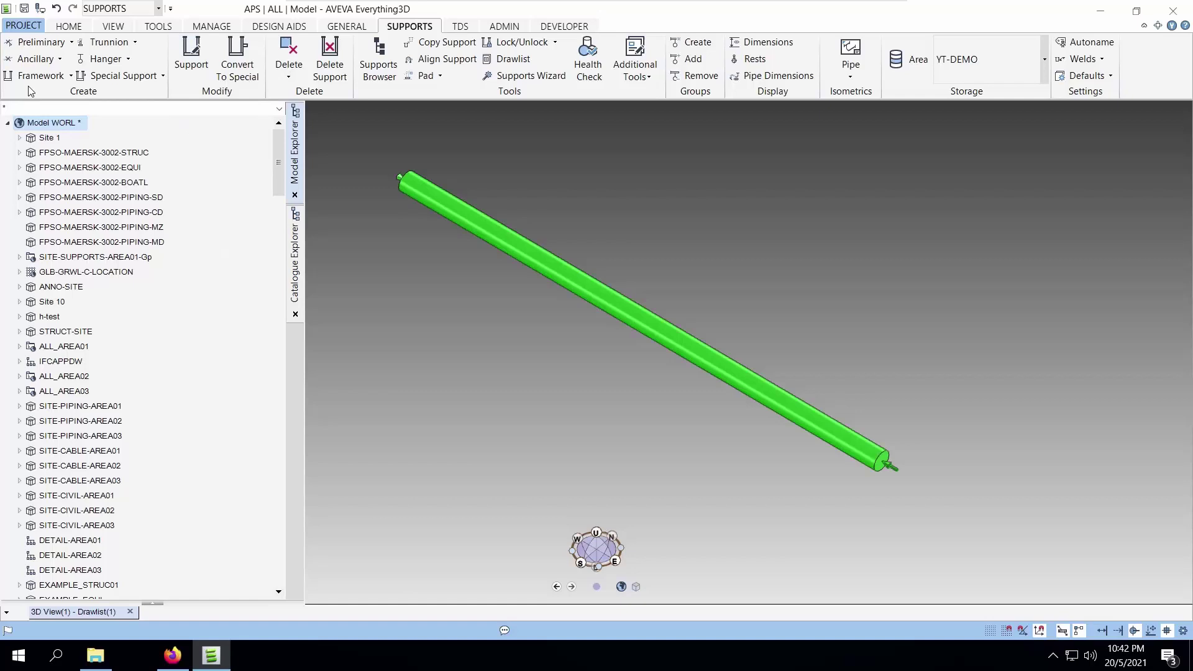
# Open the Framework gallery of support framework types from the SUPPORTS tab.
pyautogui.click(38, 77)
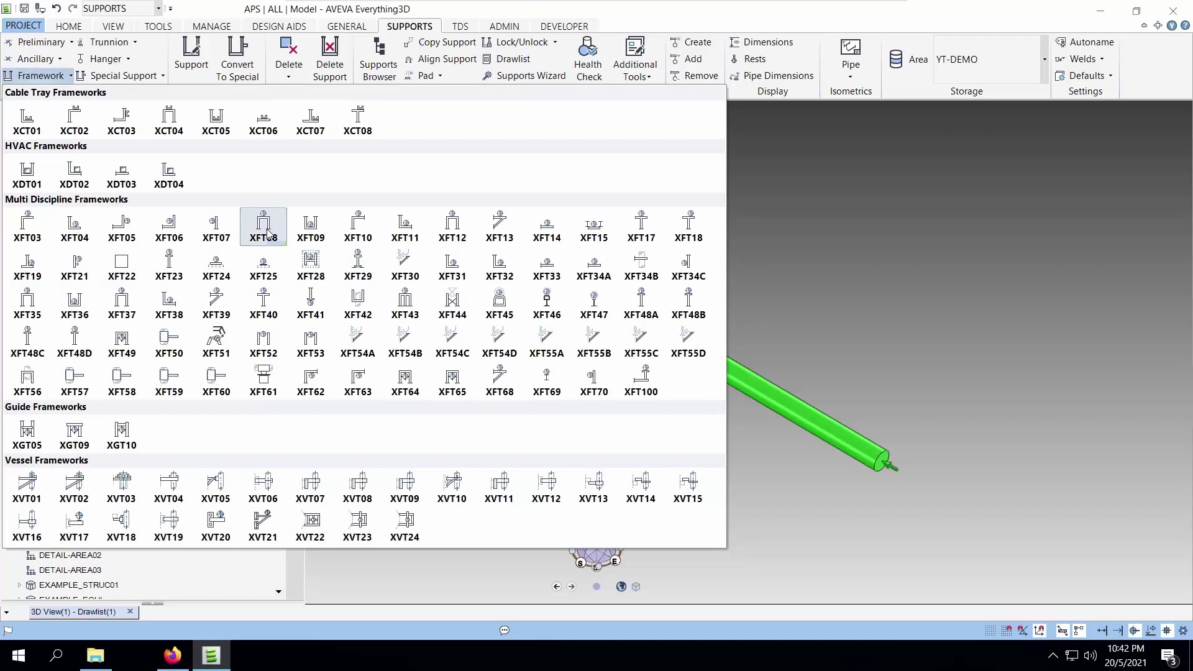
# Add an XFT08 framework to the green pipe with the XAN07 galvanised U-bolt anchor.
pyautogui.click(268, 232)
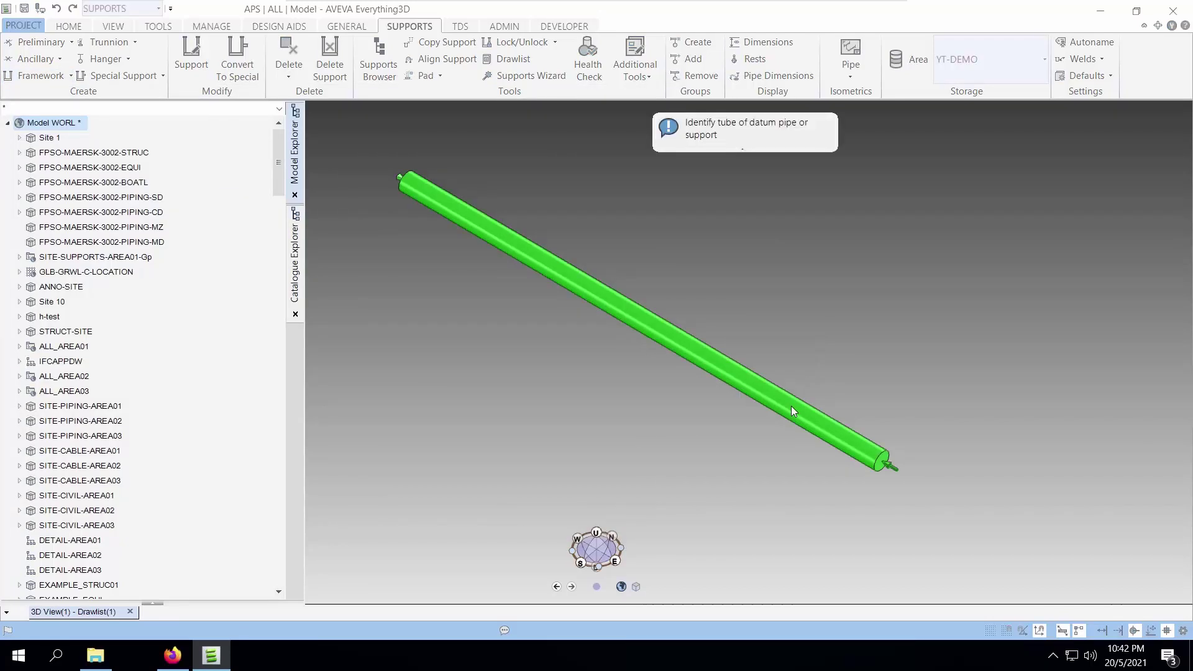
pyautogui.click(807, 413)
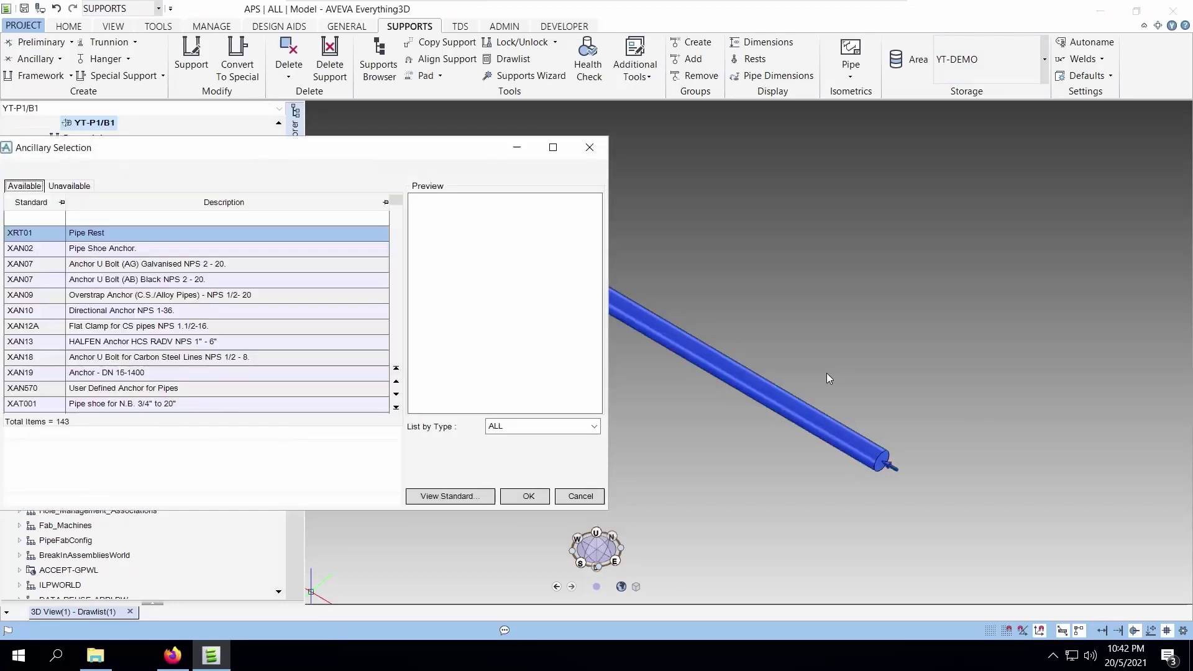
pyautogui.moveTo(293, 150); pyautogui.dragTo(426, 140)
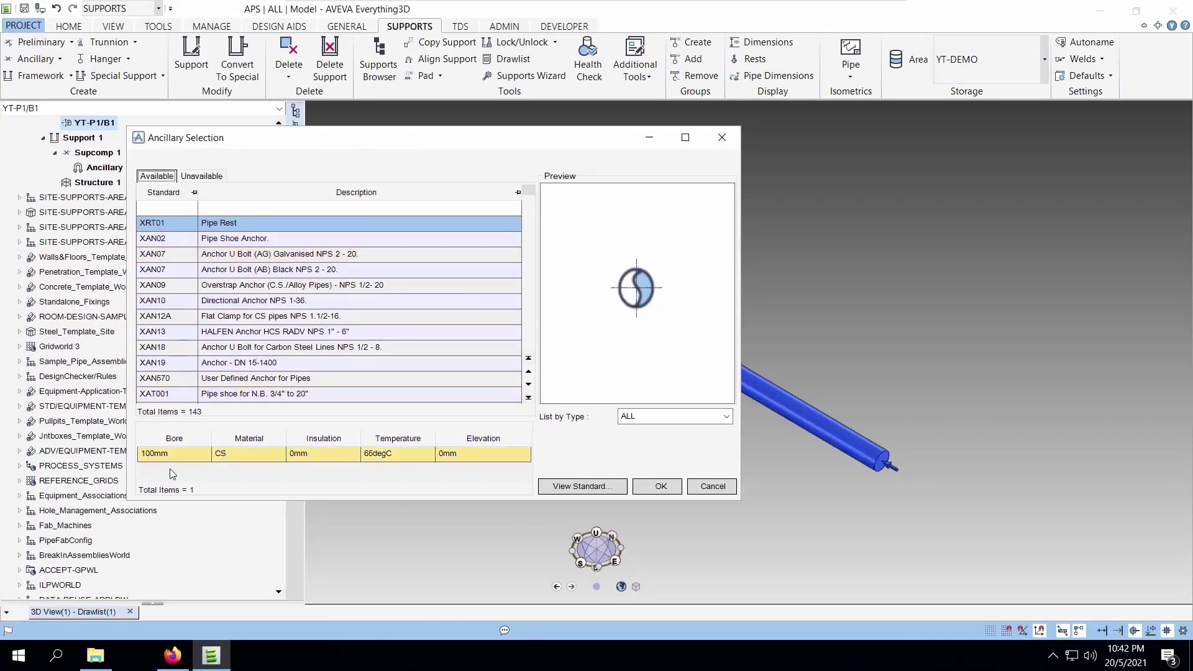
pyautogui.click(233, 256)
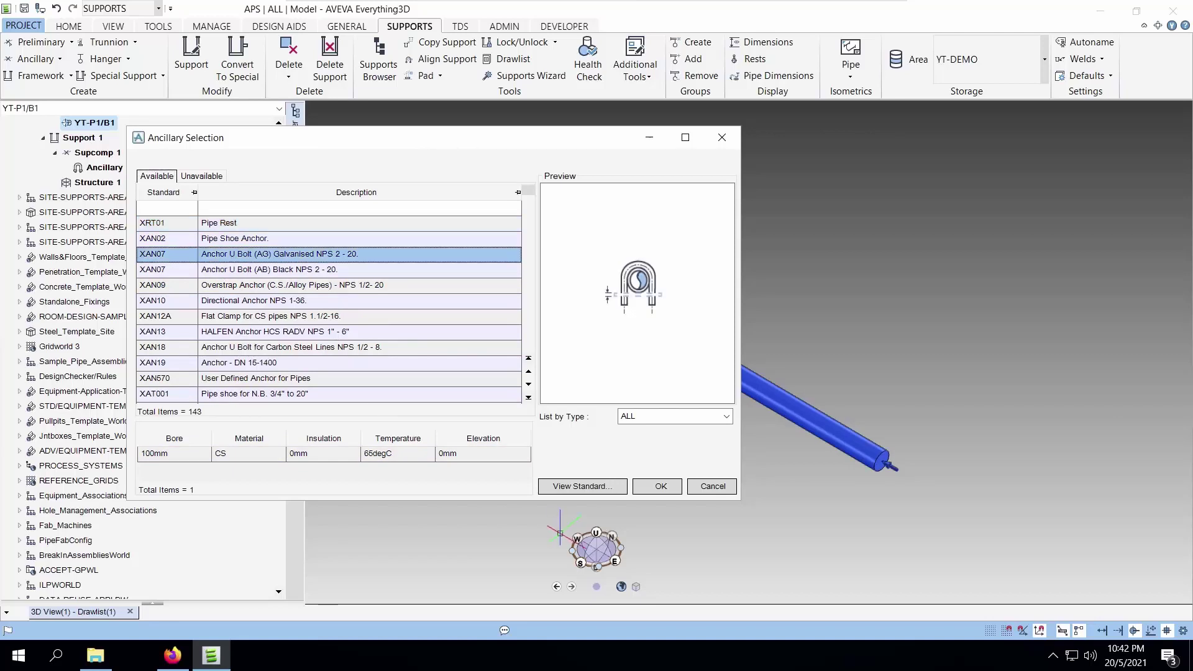
pyautogui.click(660, 486)
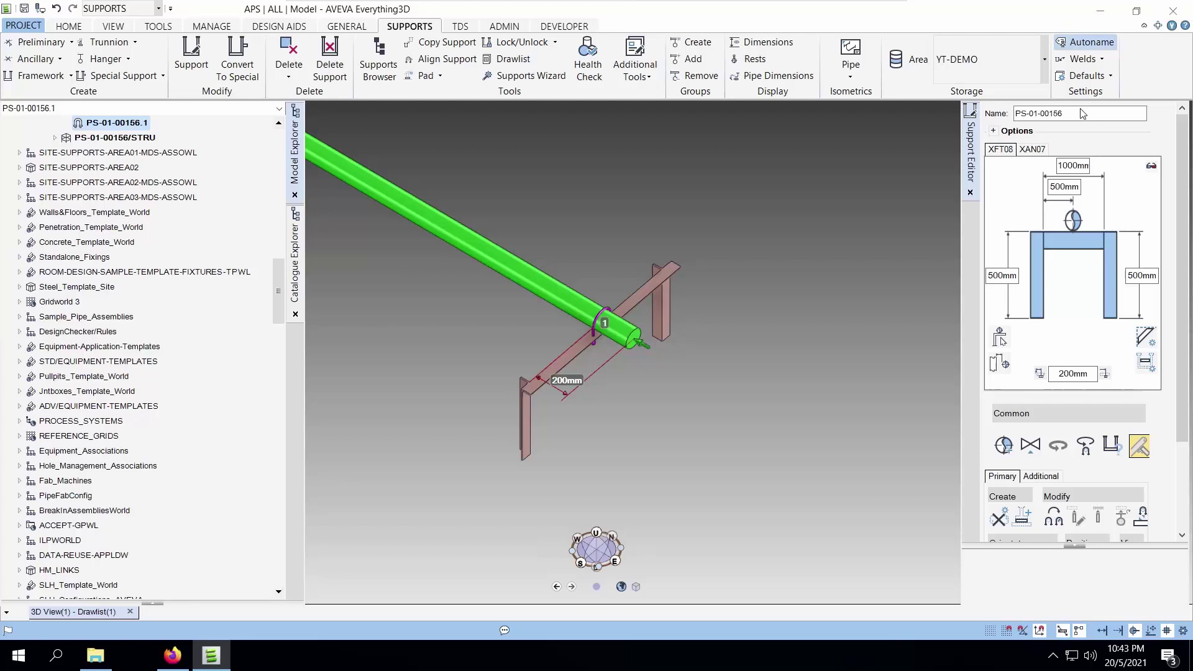
# Switch the frame steelwork template to HALFEN 63/63 Channel, then open Supports Application Defaults.
pyautogui.click(1113, 449)
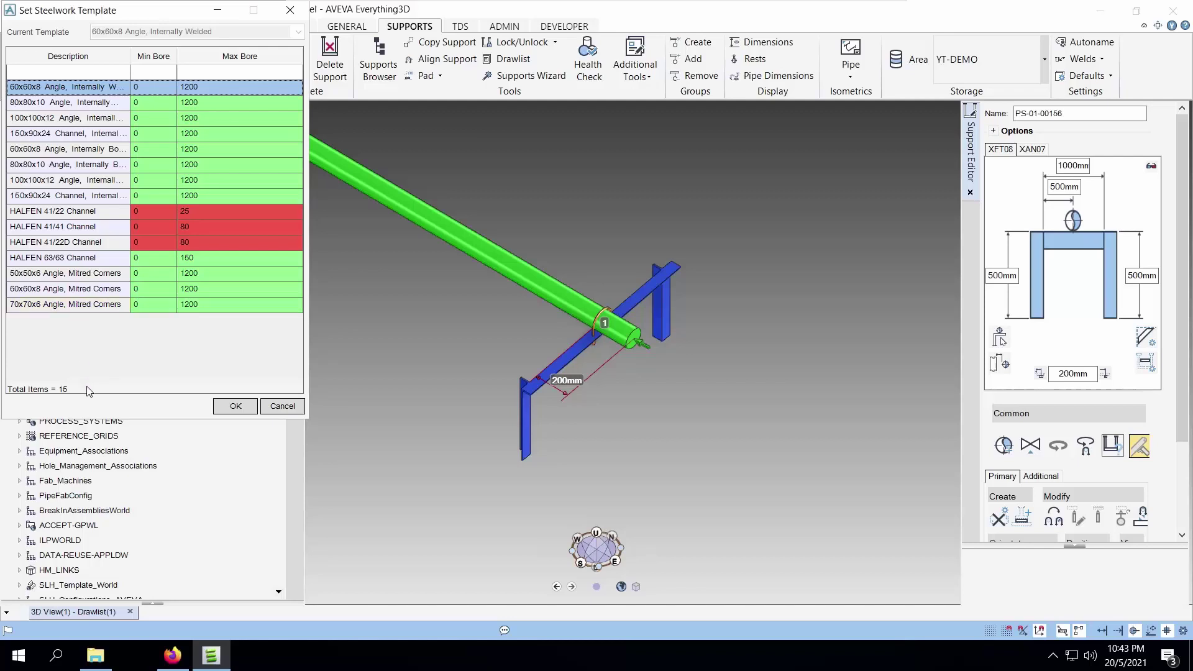
pyautogui.click(97, 109)
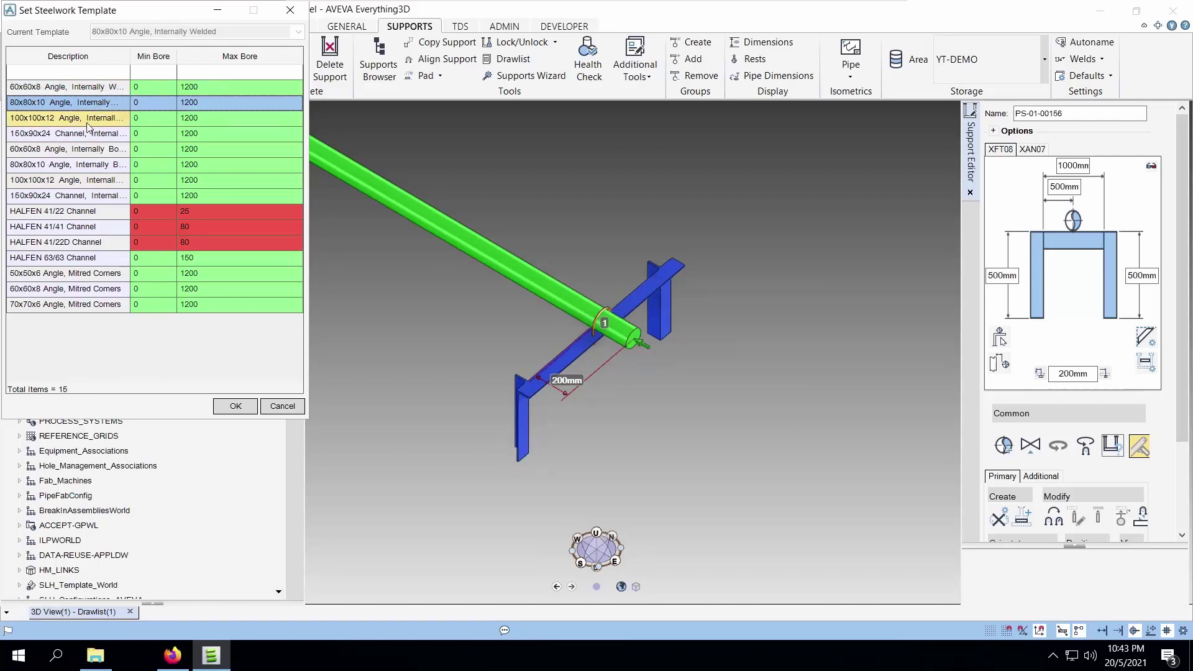
pyautogui.click(67, 196)
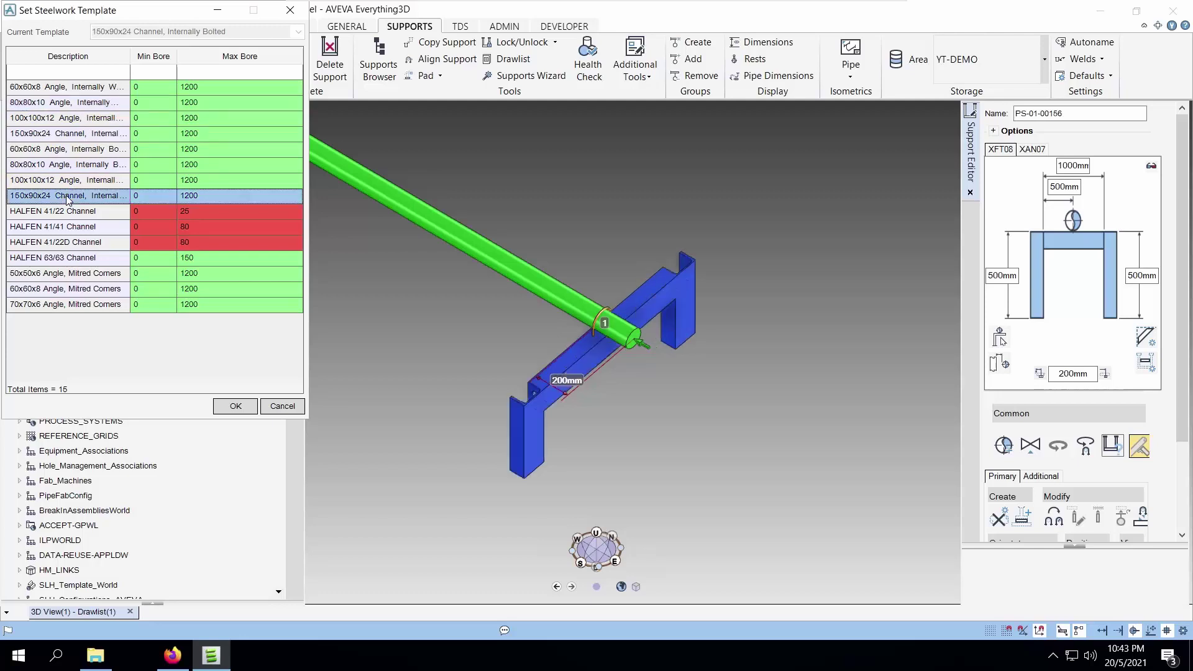
pyautogui.click(60, 258)
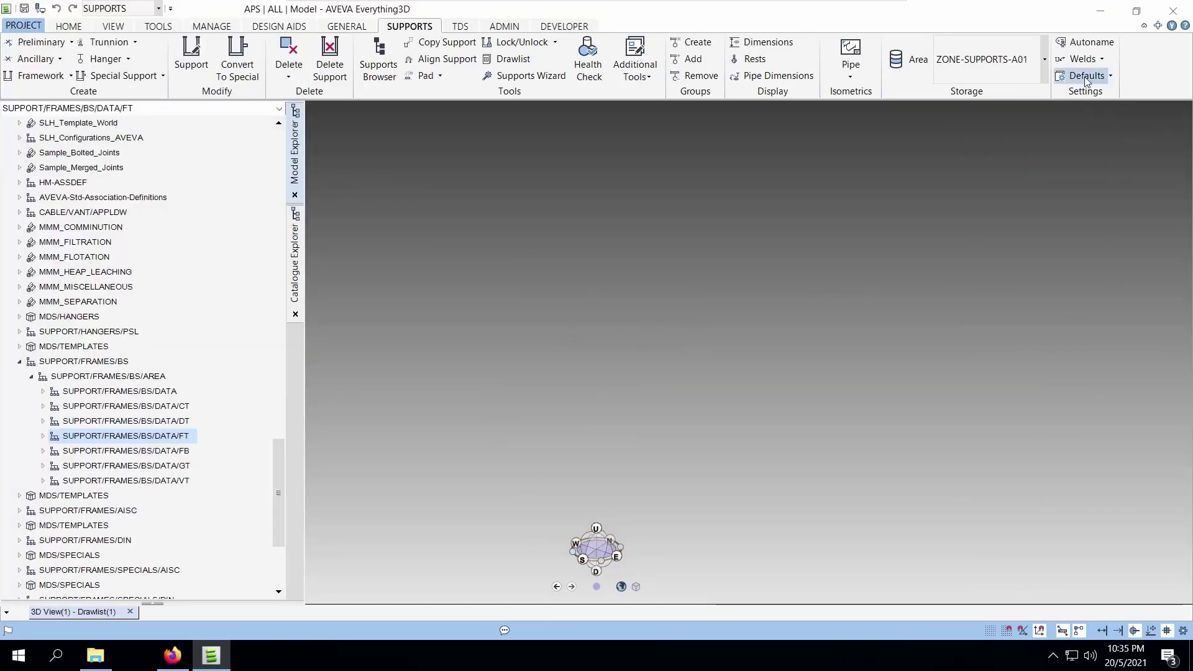
pyautogui.click(1087, 79)
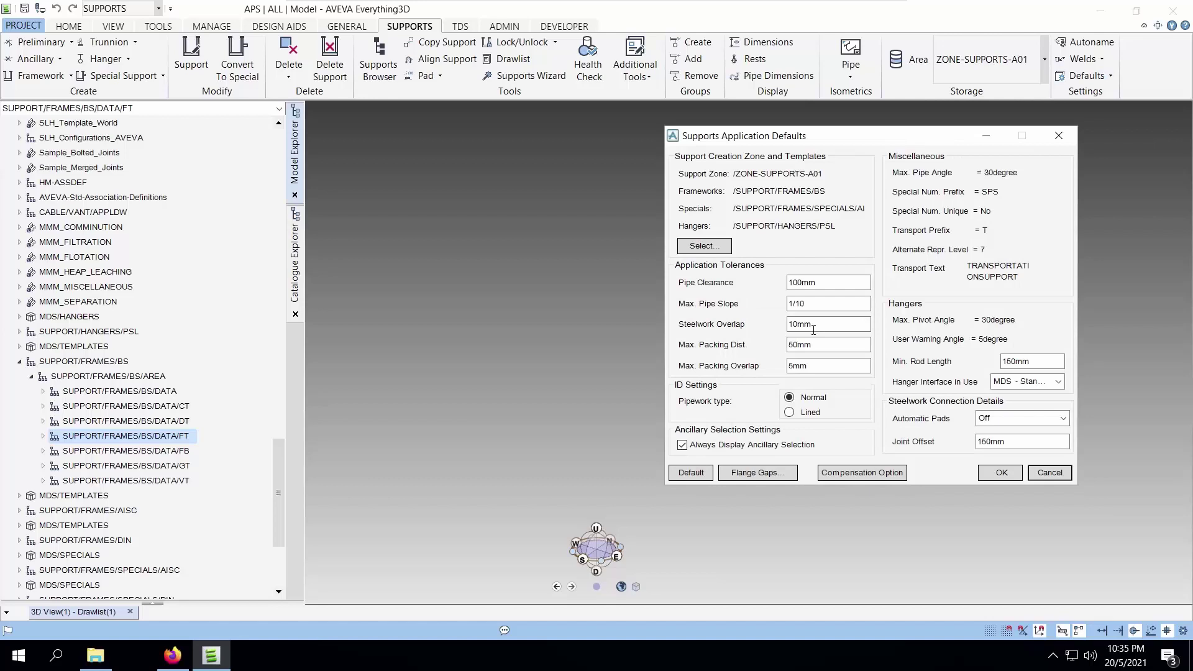
# Review the support zones and framework template sets, going to SUPPORT/FRAMES/BS.
pyautogui.click(711, 248)
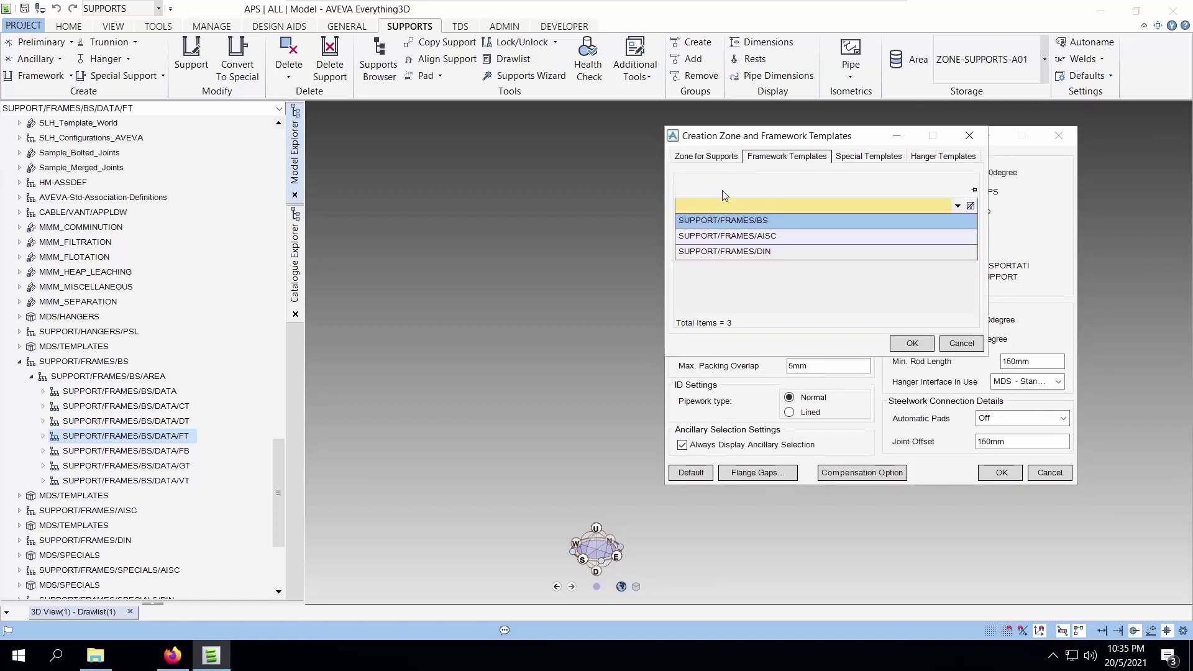
pyautogui.click(721, 158)
pyautogui.click(783, 159)
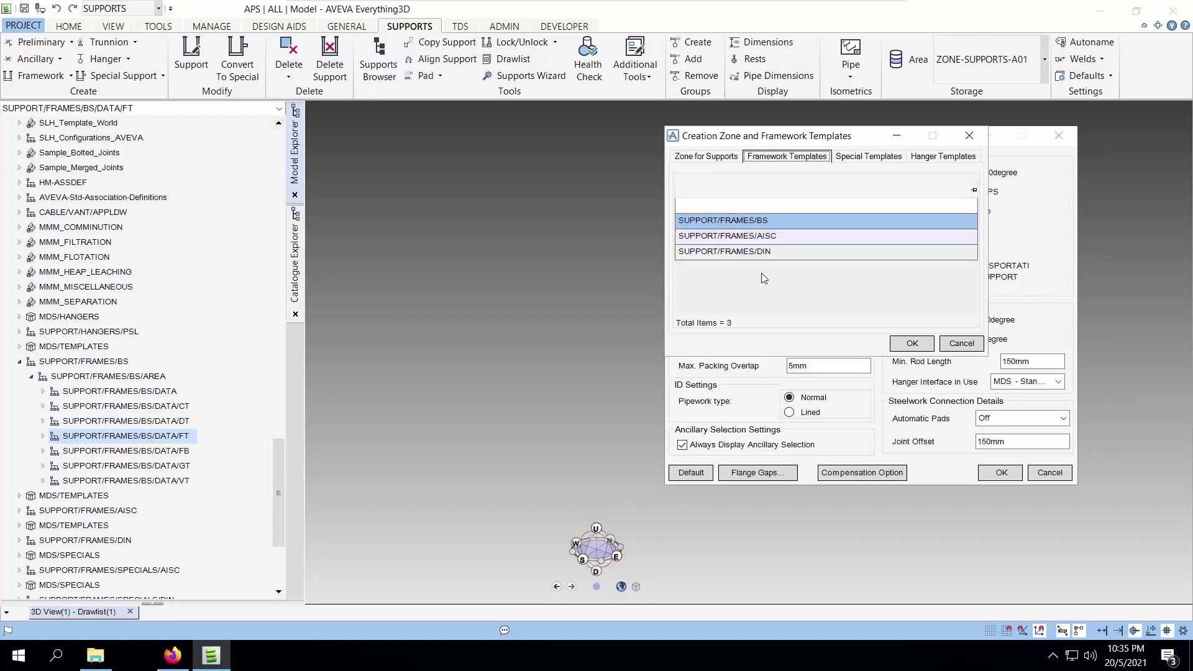
pyautogui.click(781, 226)
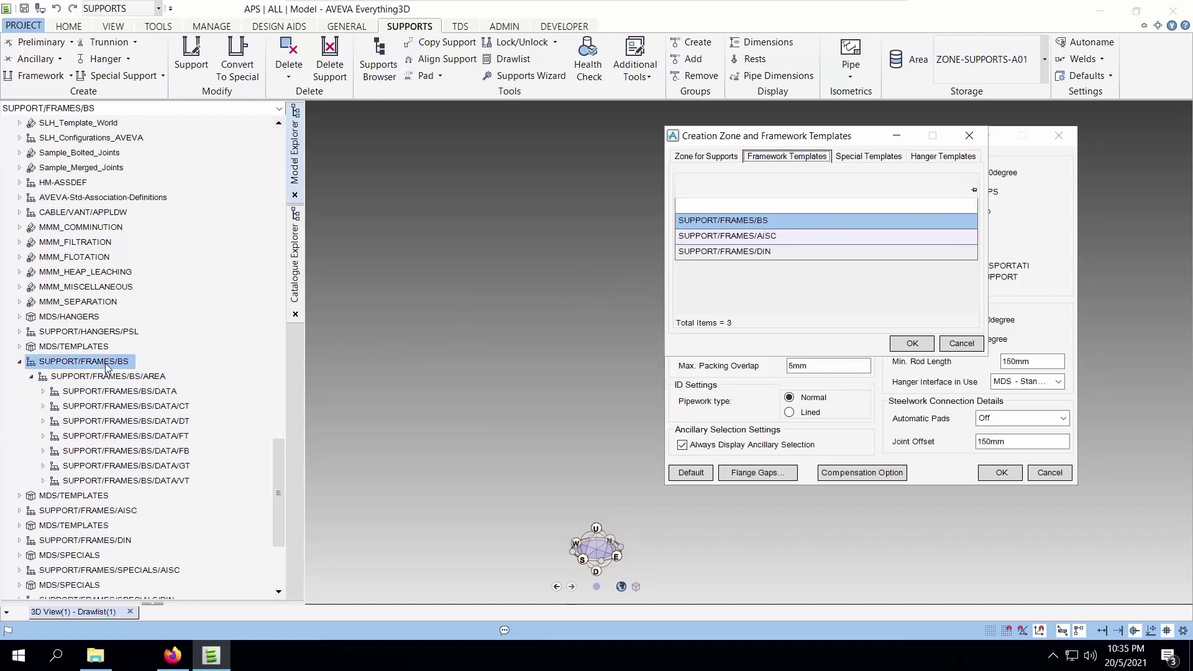
# Expand the FT template data and FT08 in Model Explorer to list its variants.
pyautogui.doubleClick(163, 437)
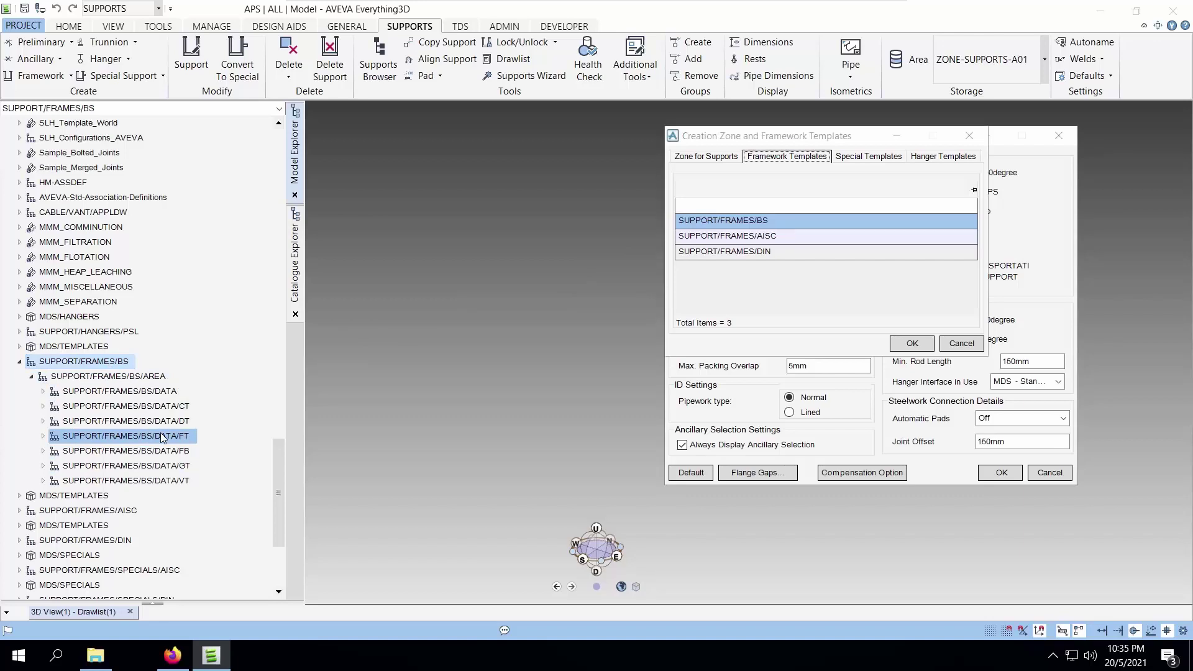
pyautogui.scroll(-4, 162, 437)
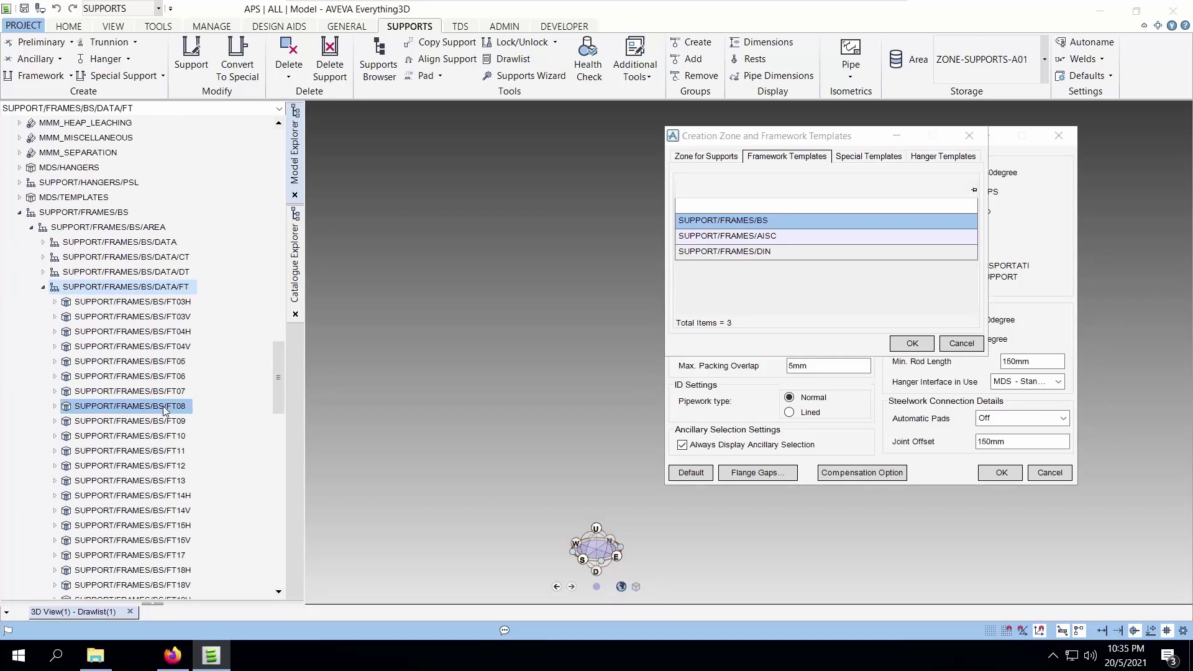
pyautogui.doubleClick(162, 406)
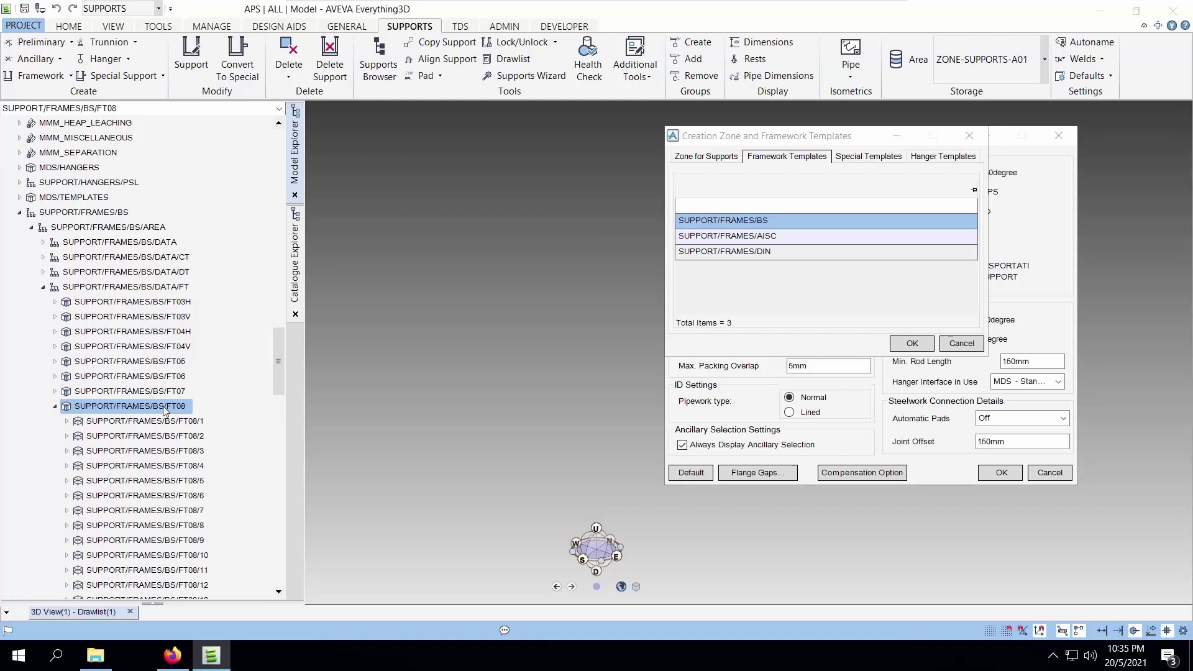
pyautogui.scroll(-2, 171, 348)
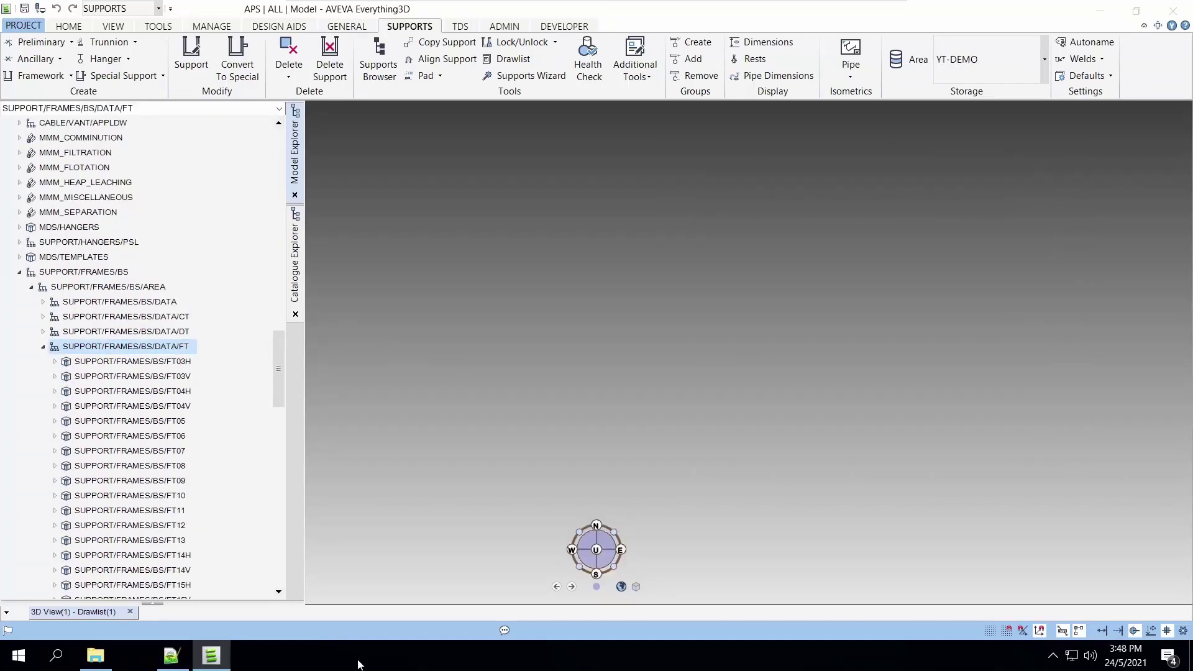
# Show the FT08 template frames in an isometric 3D view and make FT08/1 current.
pyautogui.click(139, 466)
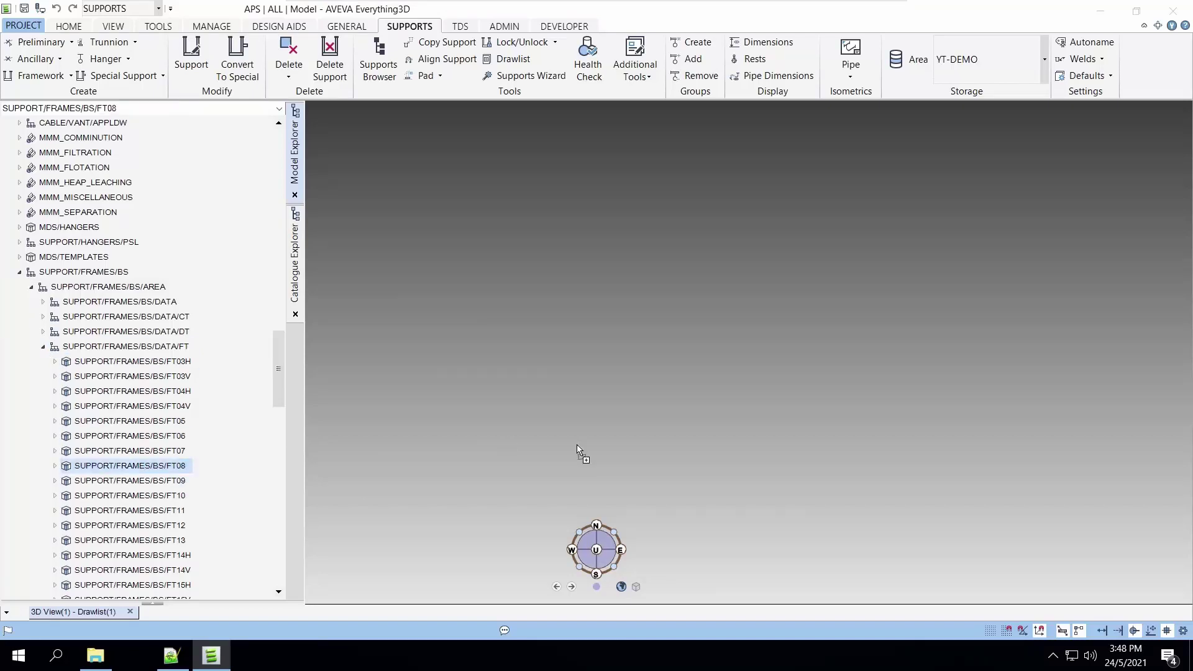
pyautogui.moveTo(617, 452); pyautogui.dragTo(617, 451)
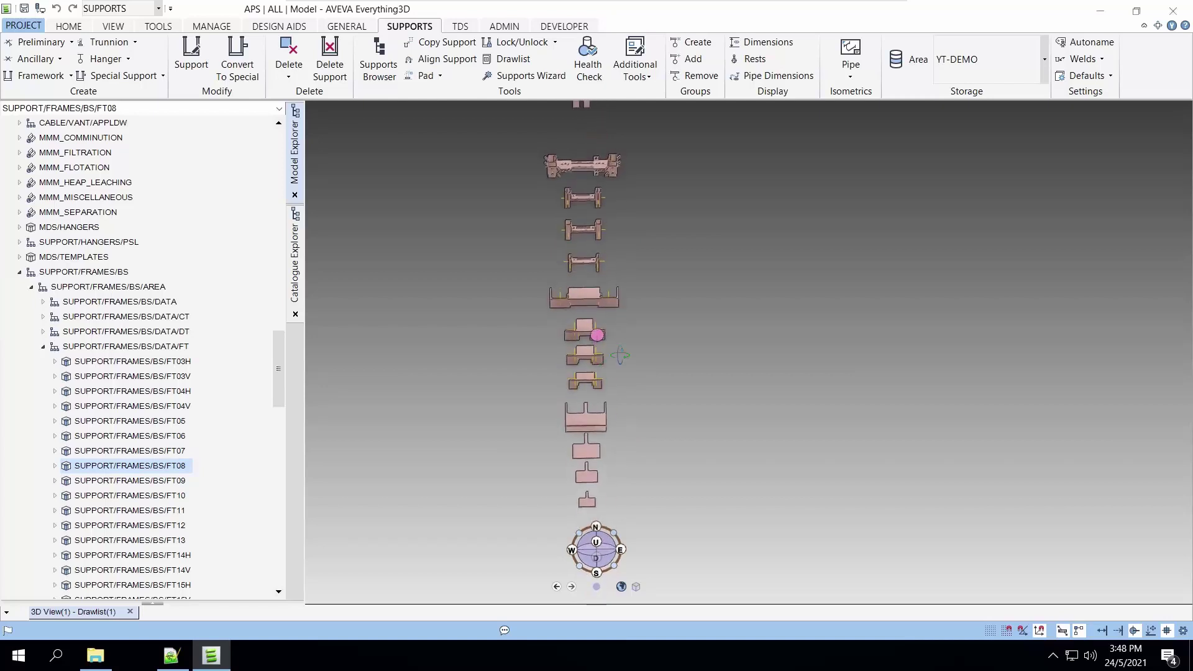
pyautogui.moveTo(611, 384); pyautogui.dragTo(209, 251, button='middle')
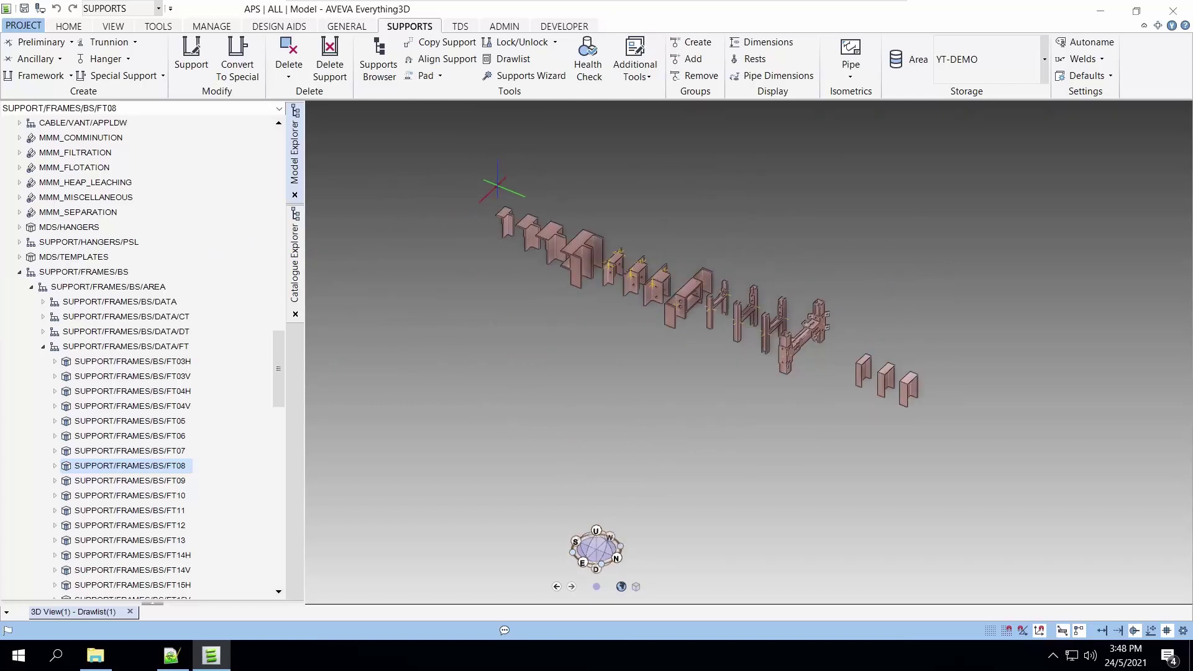
pyautogui.scroll(5, 497, 187)
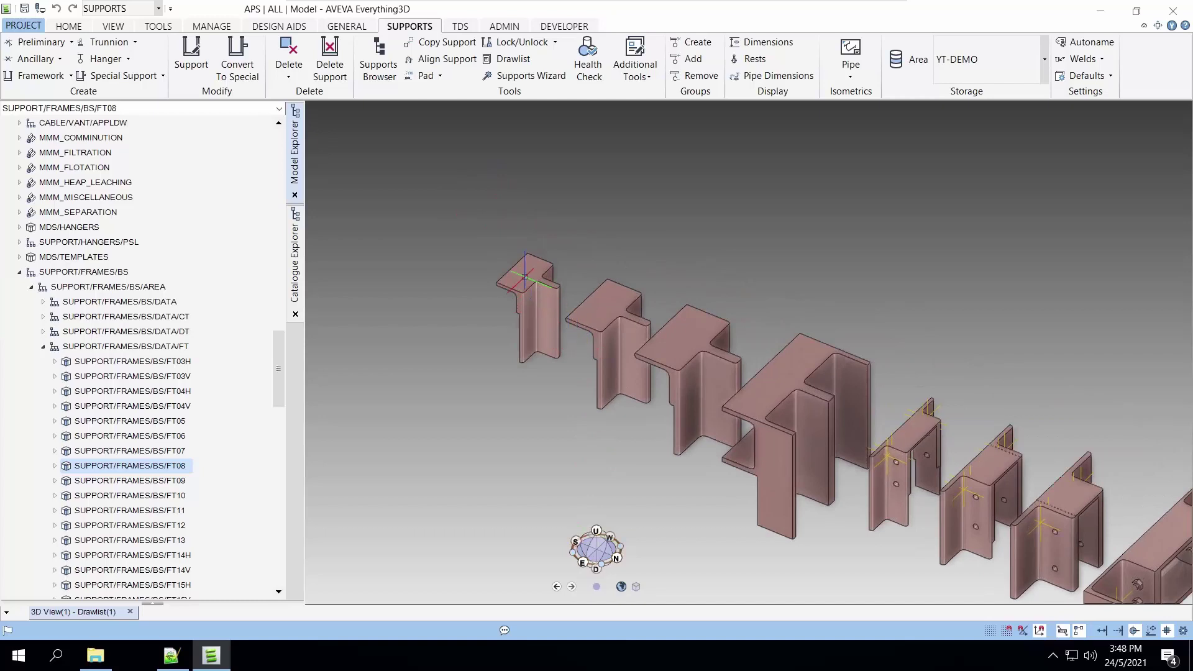
pyautogui.click(524, 276)
# Copy the support with an offset of -300 mm along Y, keeping the copy.
pyautogui.click(78, 28)
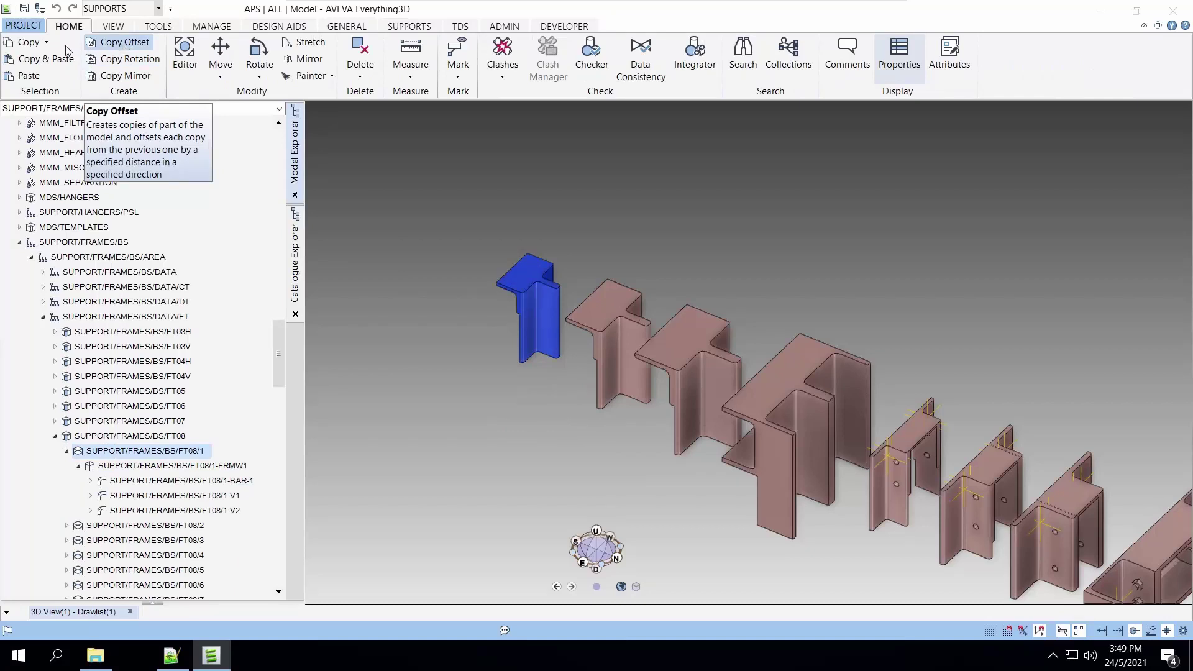
pyautogui.click(46, 42)
pyautogui.click(119, 42)
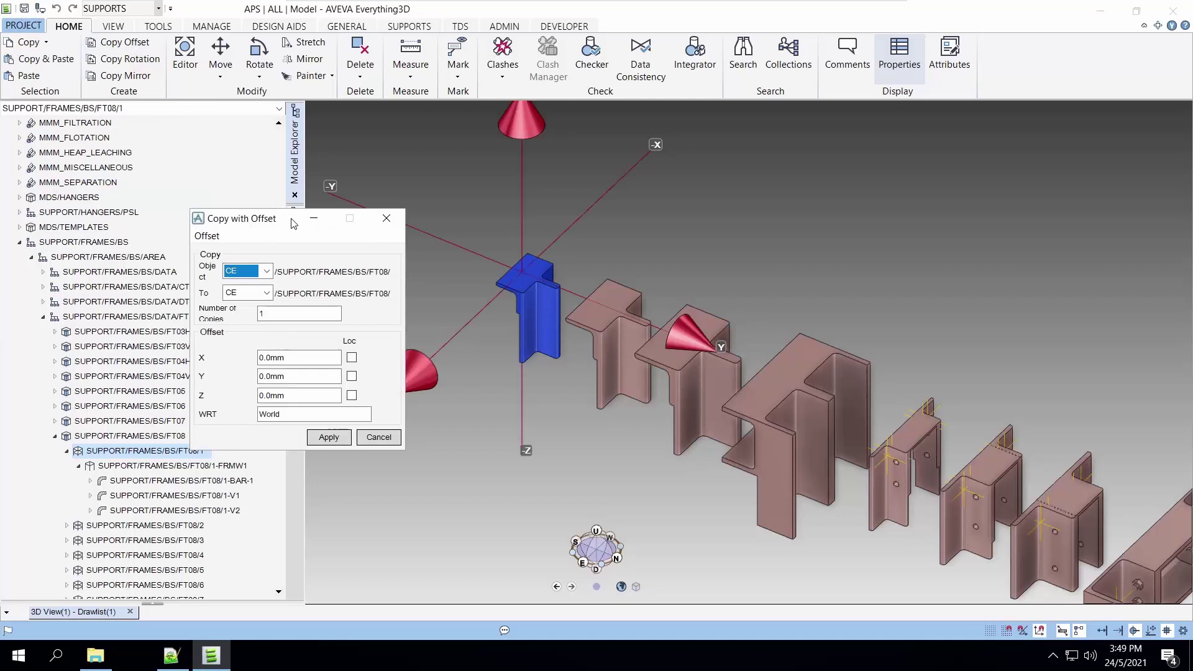
pyautogui.moveTo(291, 219); pyautogui.dragTo(346, 168)
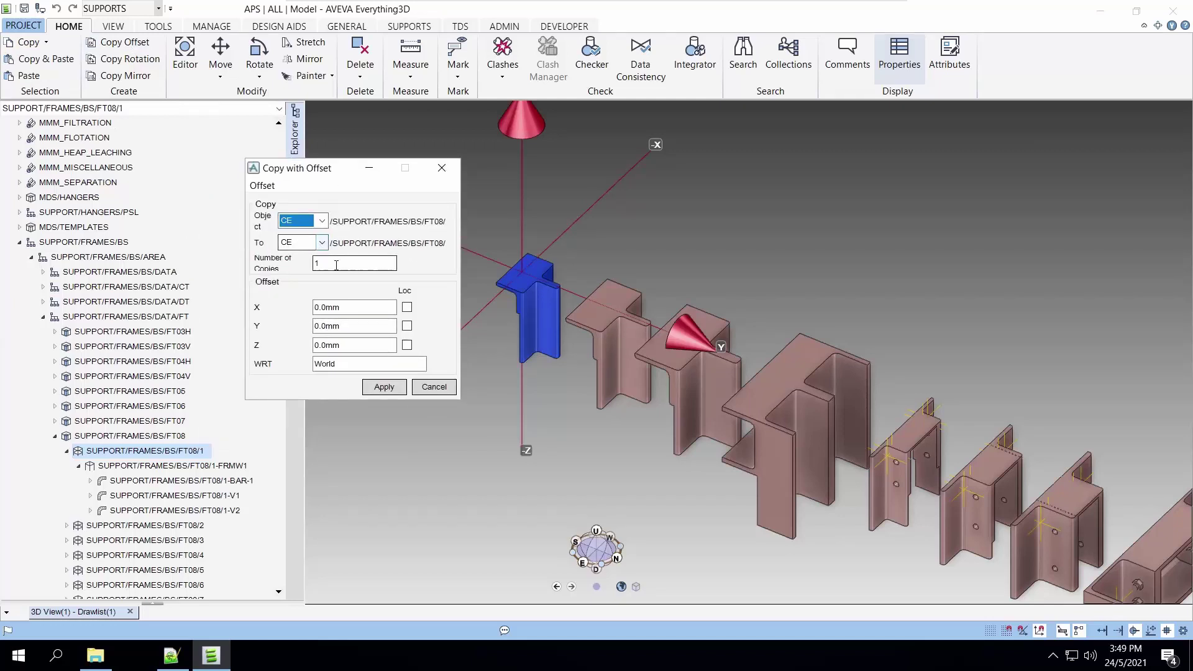
pyautogui.click(351, 308)
pyautogui.hotkey('ctrl', 'a')
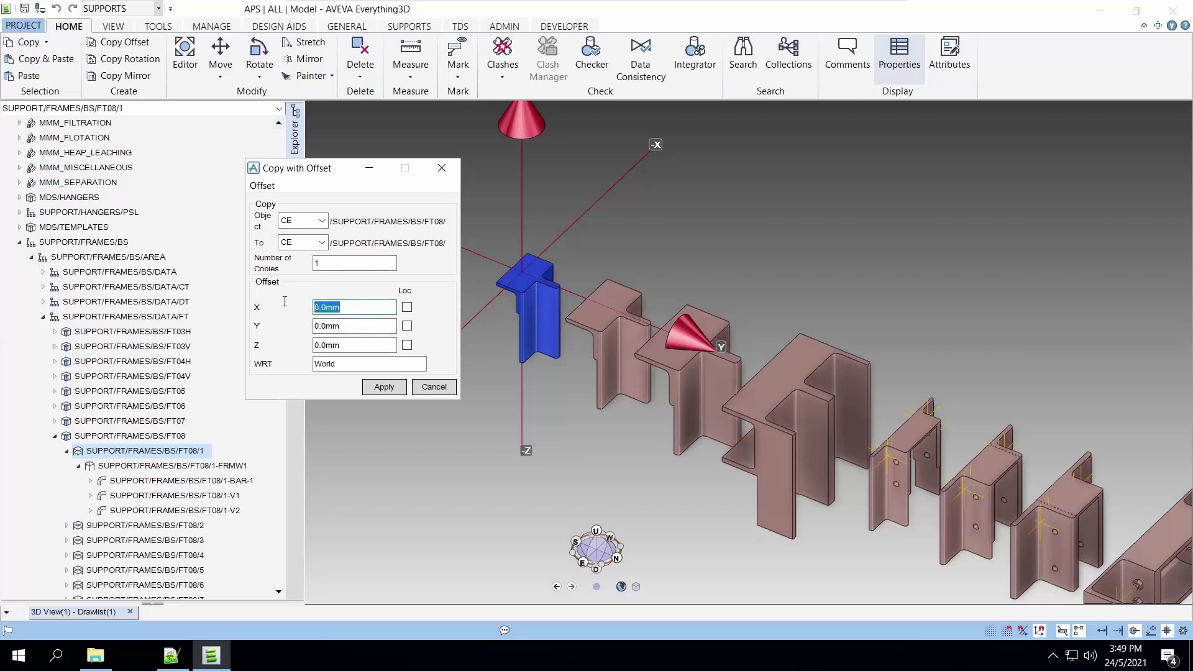
pyautogui.press('Tab')
pyautogui.write('-300')
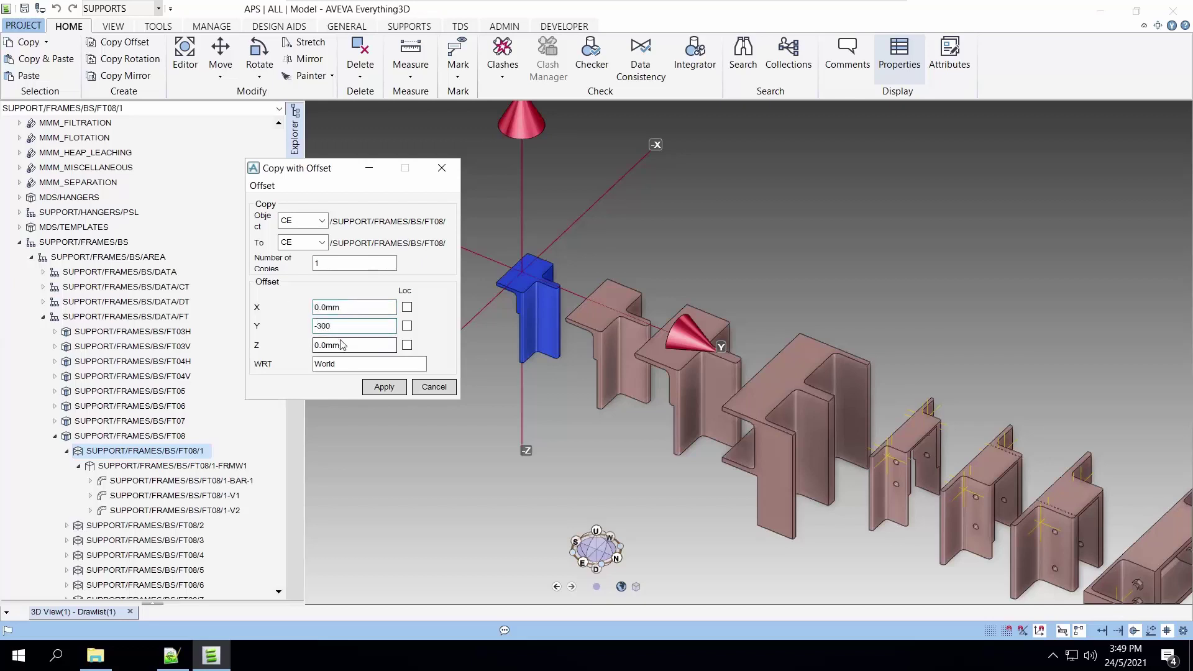
pyautogui.click(376, 387)
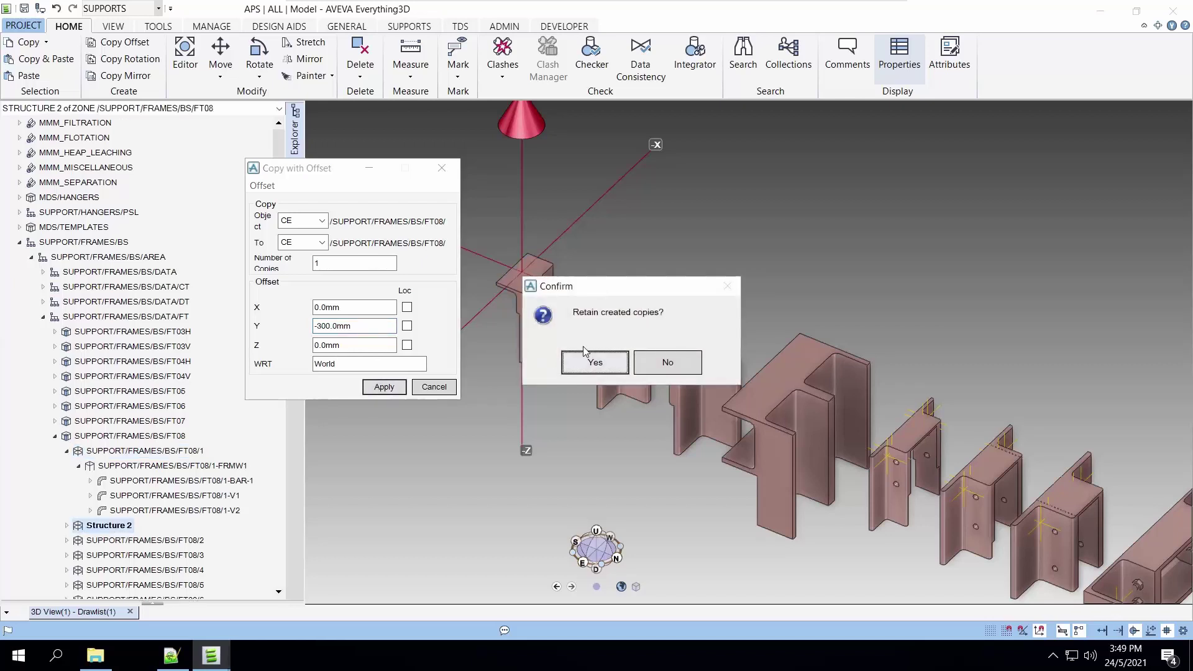
pyautogui.click(595, 362)
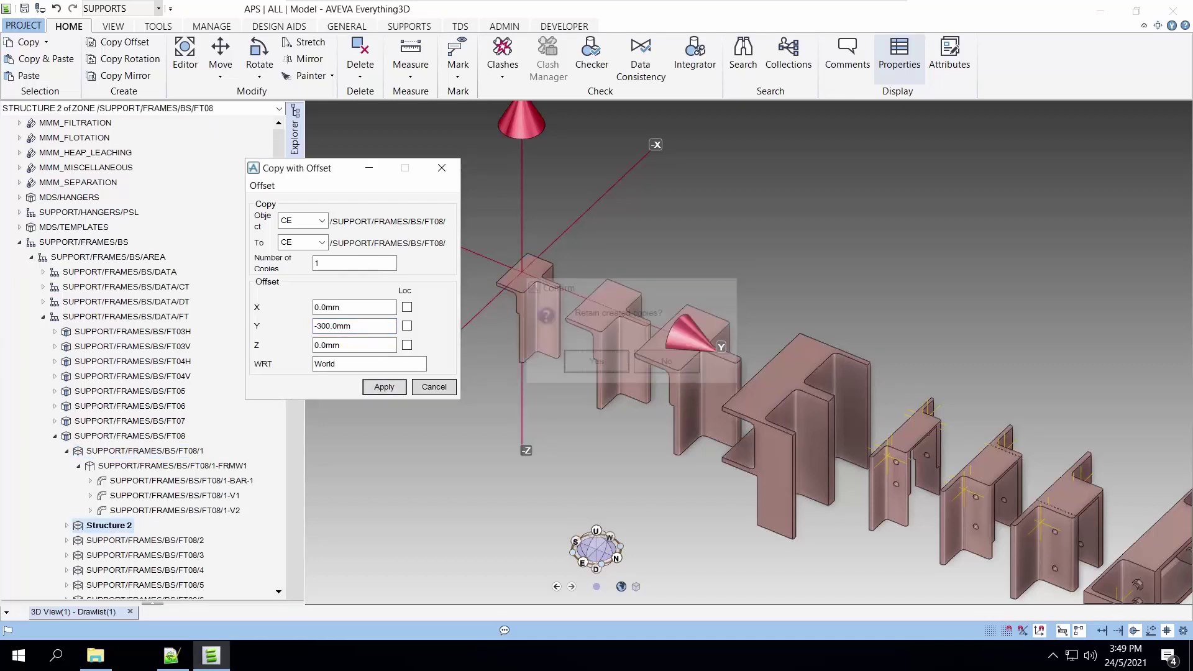
pyautogui.click(434, 387)
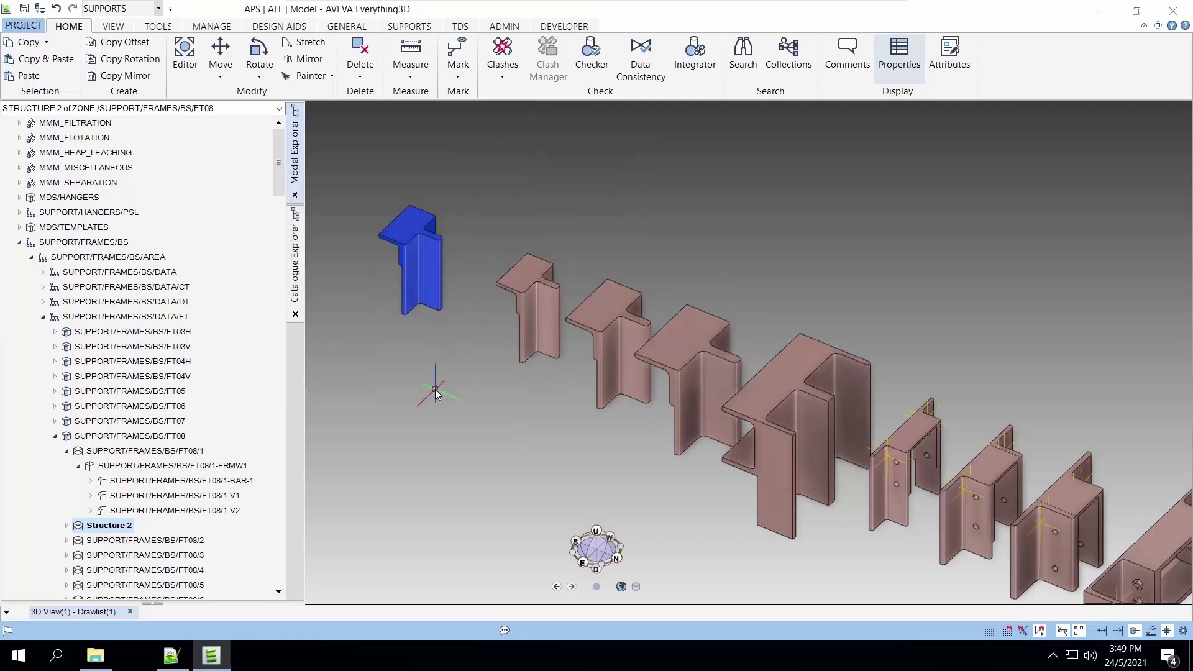
# Delete Structure 2 as the current element and confirm the deletion.
pyautogui.scroll(5, 407, 249)
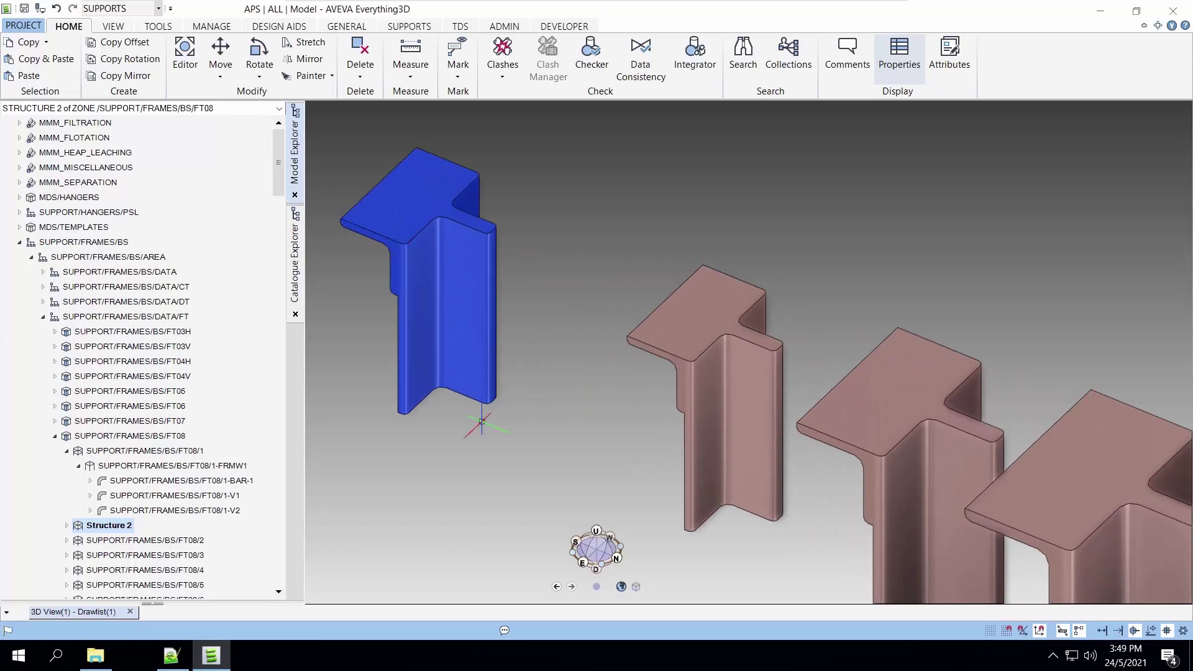
pyautogui.doubleClick(128, 528)
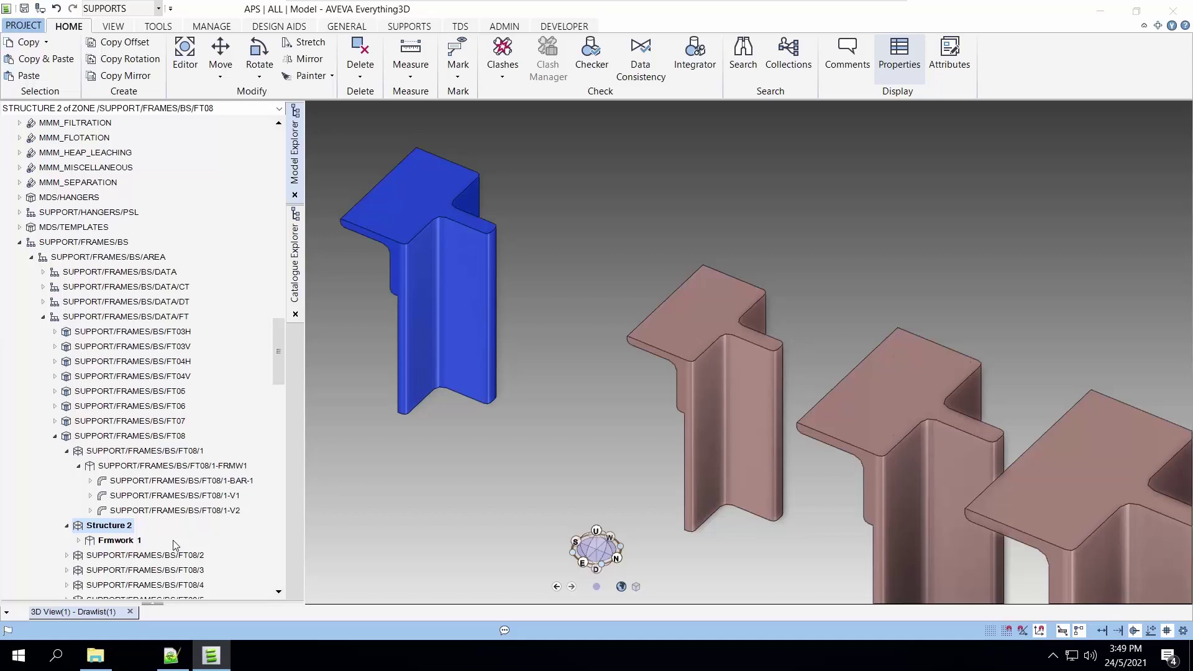
pyautogui.click(361, 77)
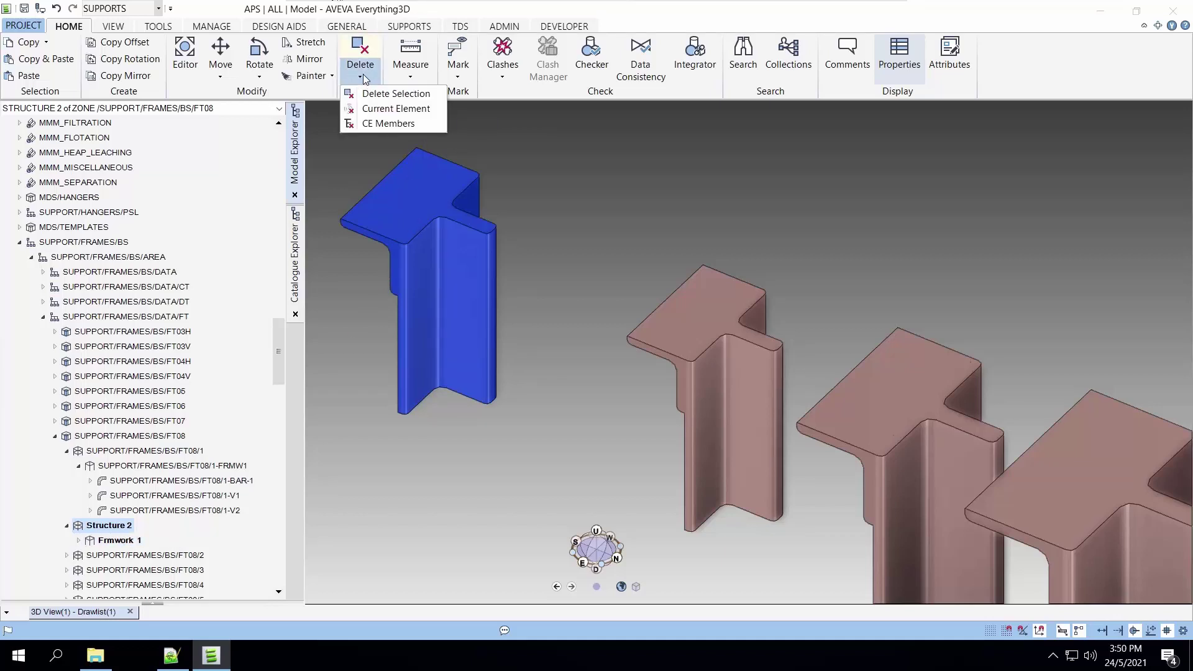
pyautogui.click(382, 110)
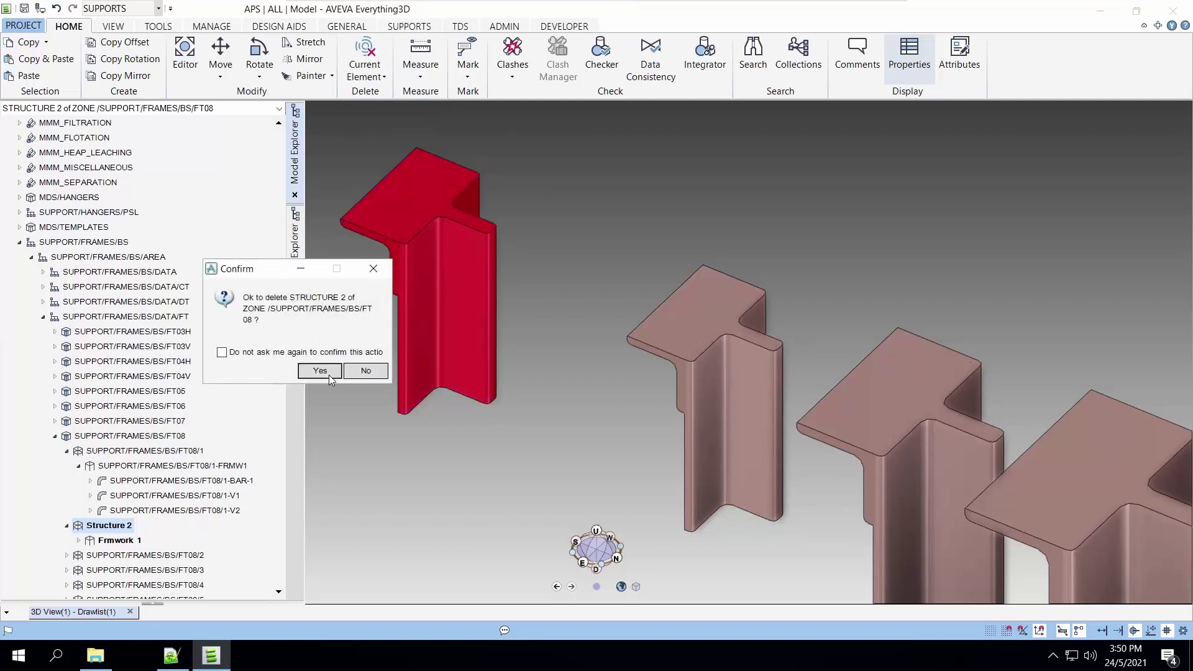
pyautogui.click(320, 371)
pyautogui.click(160, 28)
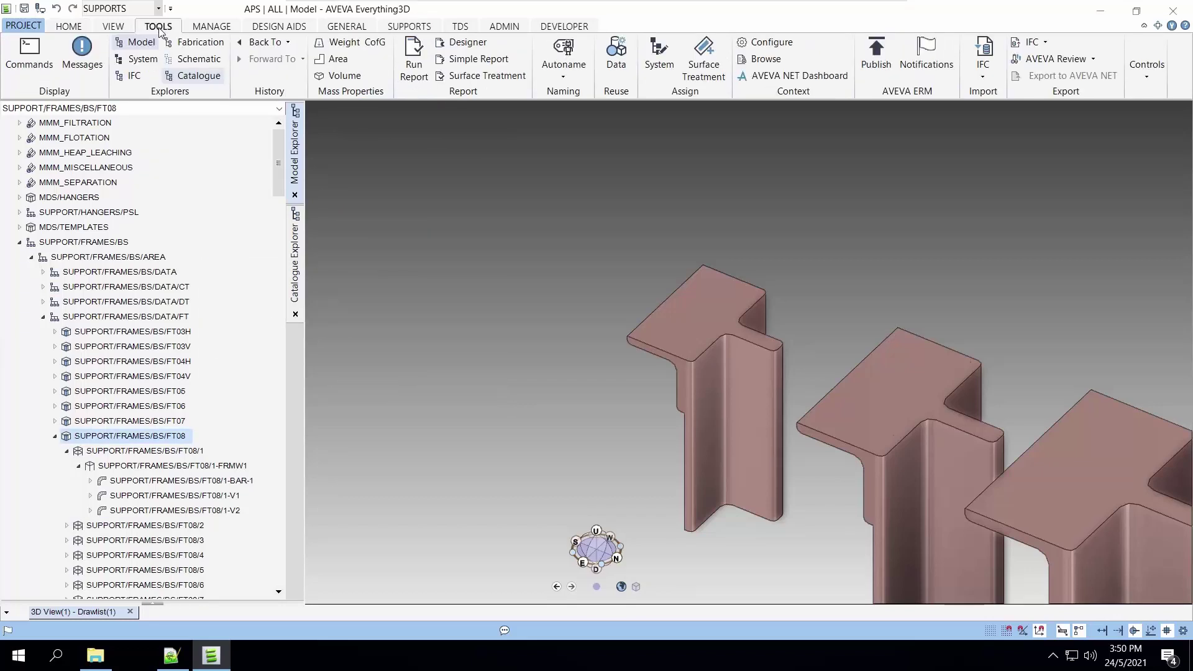
# Dock the Command Window beside the 3D view and select structure FT08/1.
pyautogui.click(43, 63)
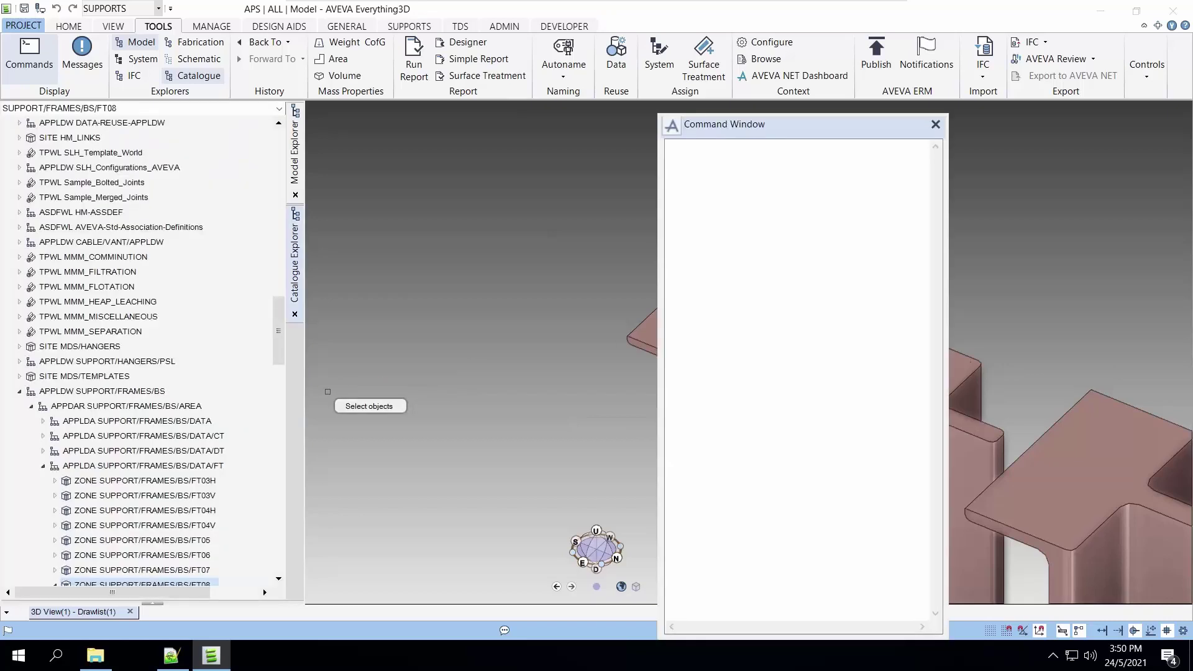
pyautogui.moveTo(758, 132); pyautogui.dragTo(975, 210)
pyautogui.moveTo(1119, 291); pyautogui.dragTo(1138, 299)
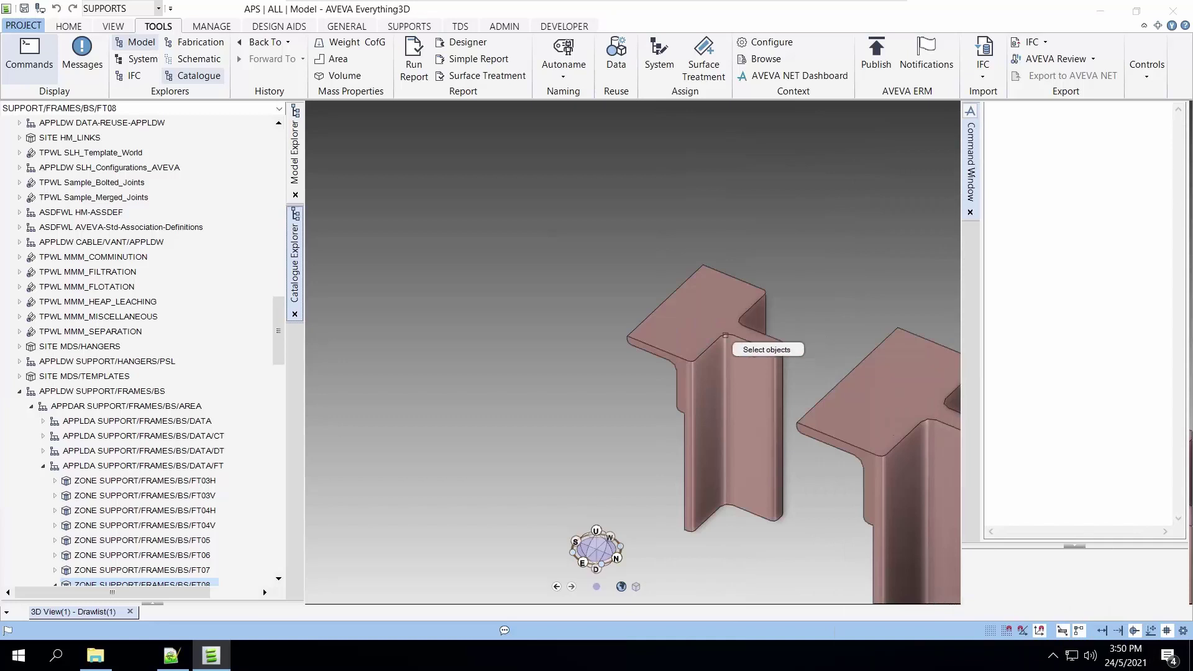
pyautogui.click(702, 327)
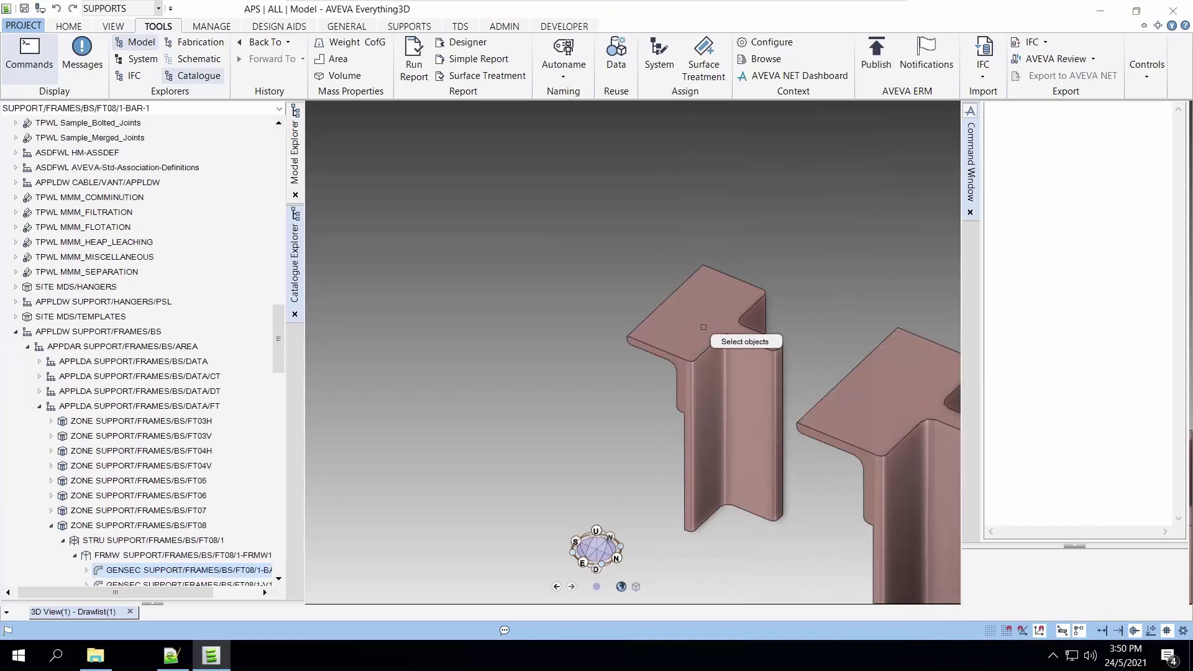
pyautogui.click(180, 559)
pyautogui.click(174, 541)
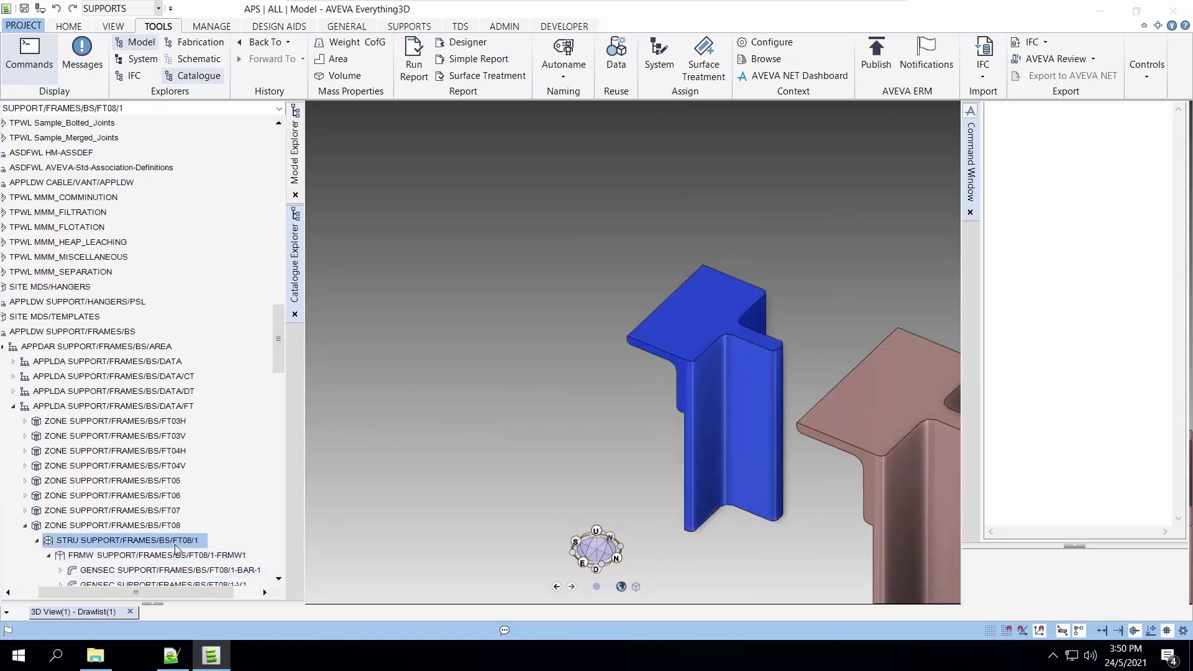
# Run NEW STRU COPY PREV without ALL to create a copied Structure 2.
pyautogui.click(1057, 403)
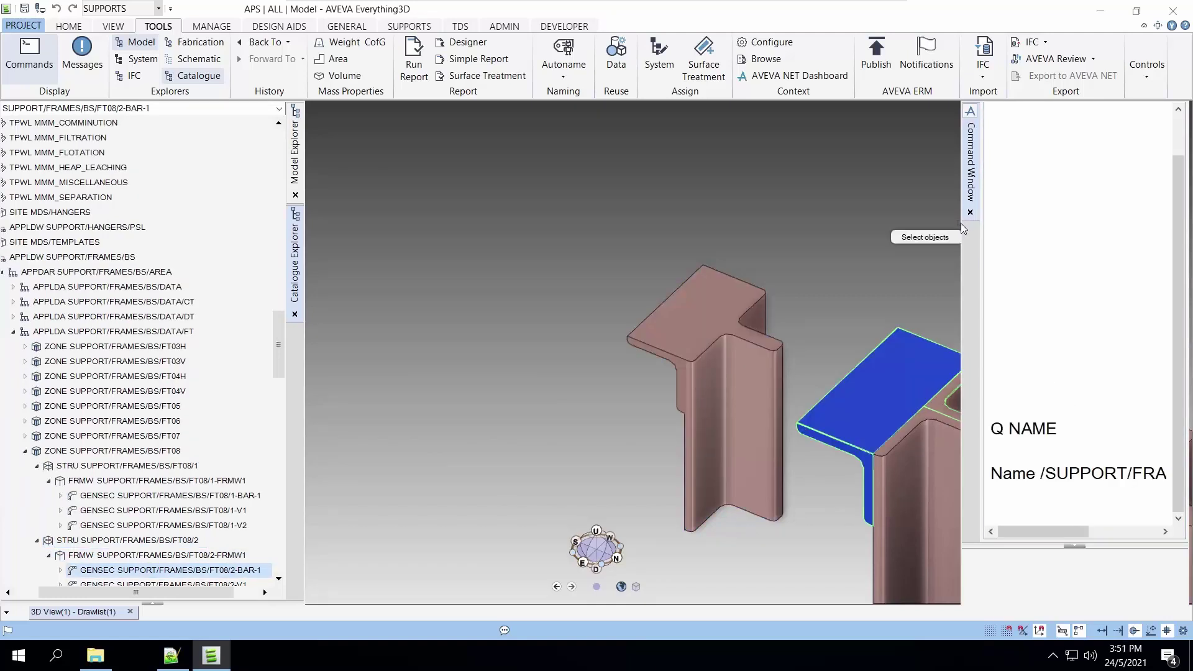
pyautogui.moveTo(960, 224); pyautogui.dragTo(727, 219)
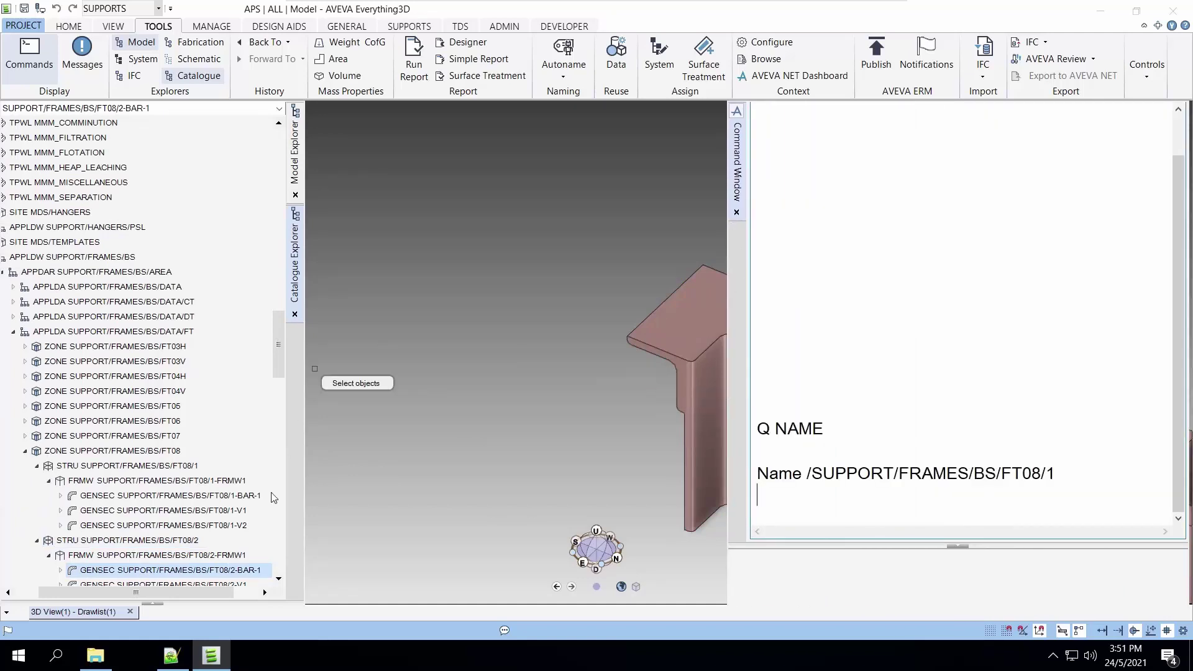
pyautogui.moveTo(156, 465); pyautogui.dragTo(945, 432)
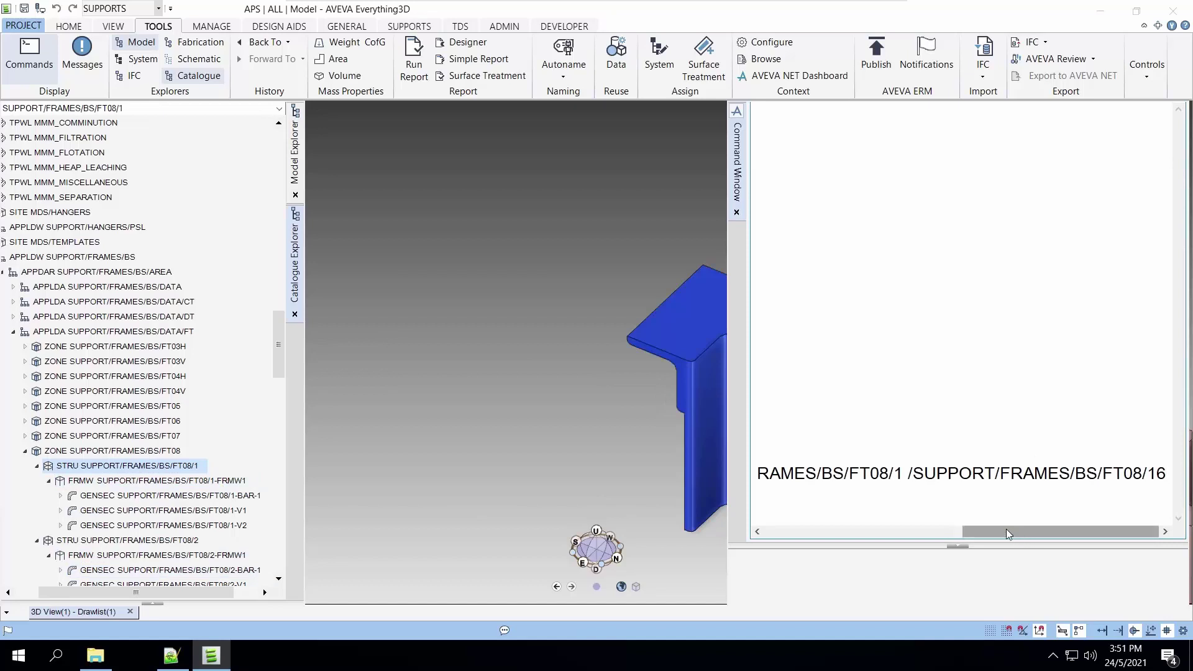
pyautogui.moveTo(1005, 531); pyautogui.dragTo(854, 532)
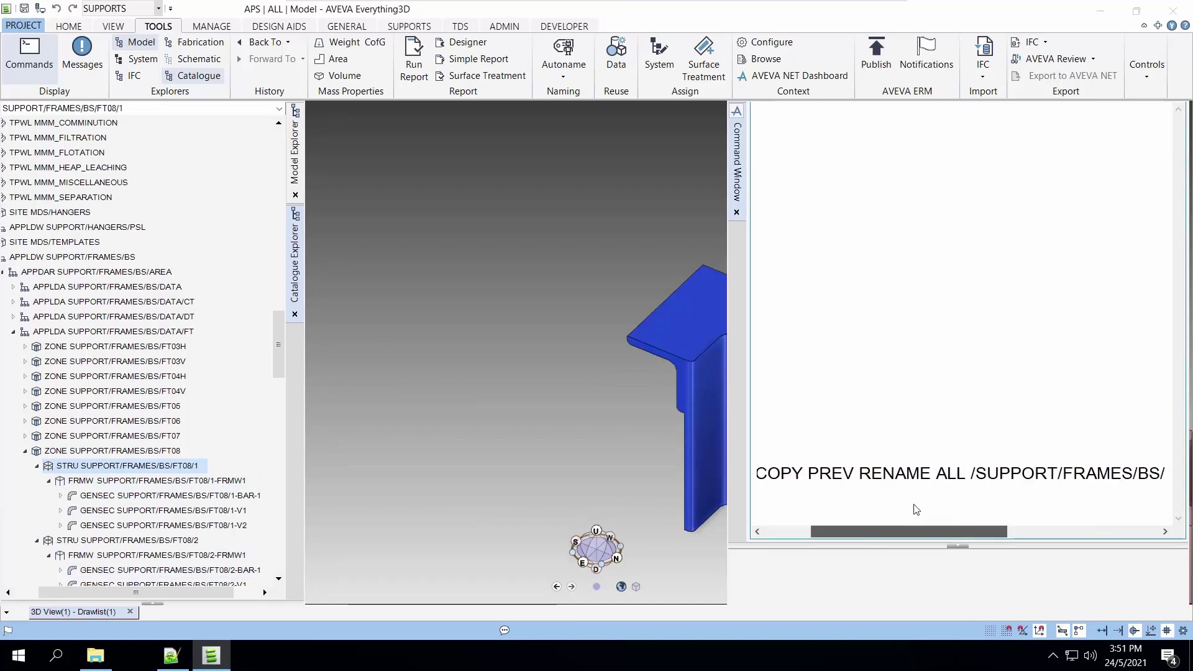
pyautogui.click(973, 482)
pyautogui.press('BackSpace')
pyautogui.press('BackSpace')
pyautogui.press('BackSpace')
pyautogui.press('BackSpace')
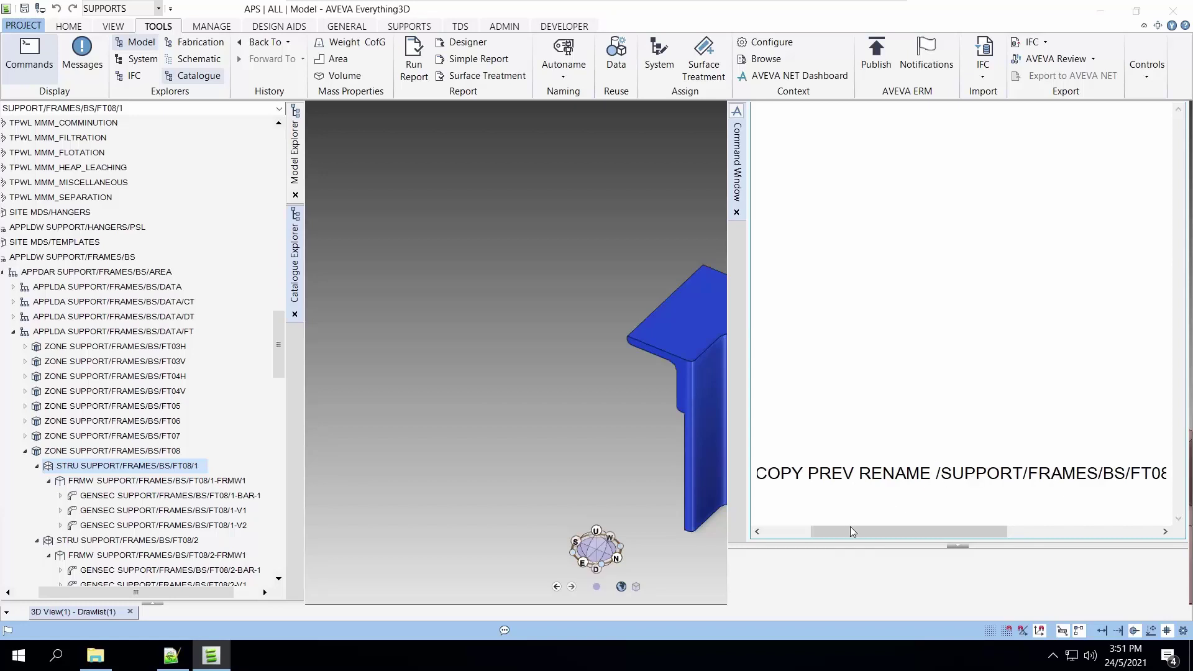
pyautogui.moveTo(851, 527); pyautogui.dragTo(744, 532)
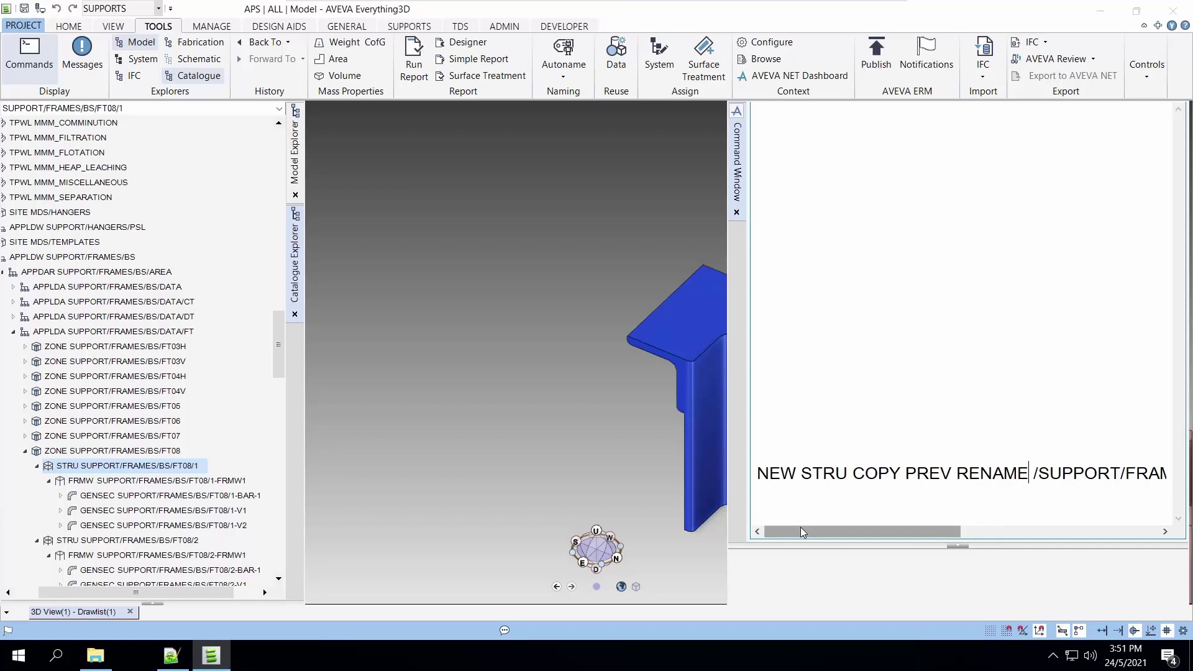
pyautogui.moveTo(800, 528); pyautogui.dragTo(714, 531)
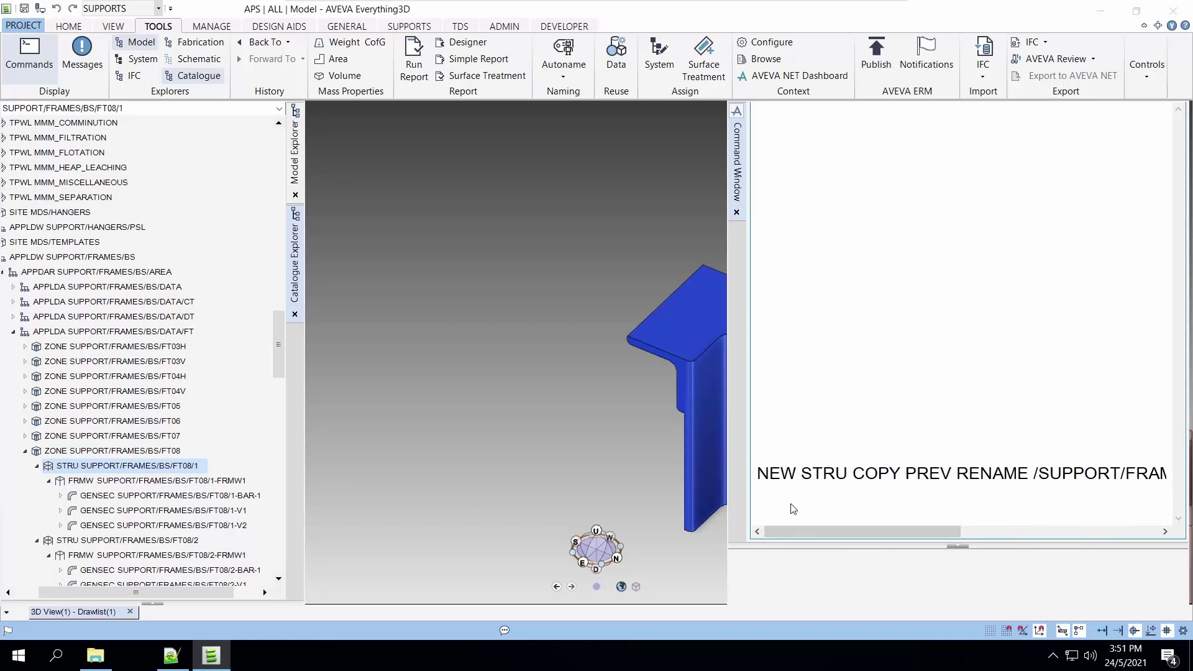
pyautogui.press('Return')
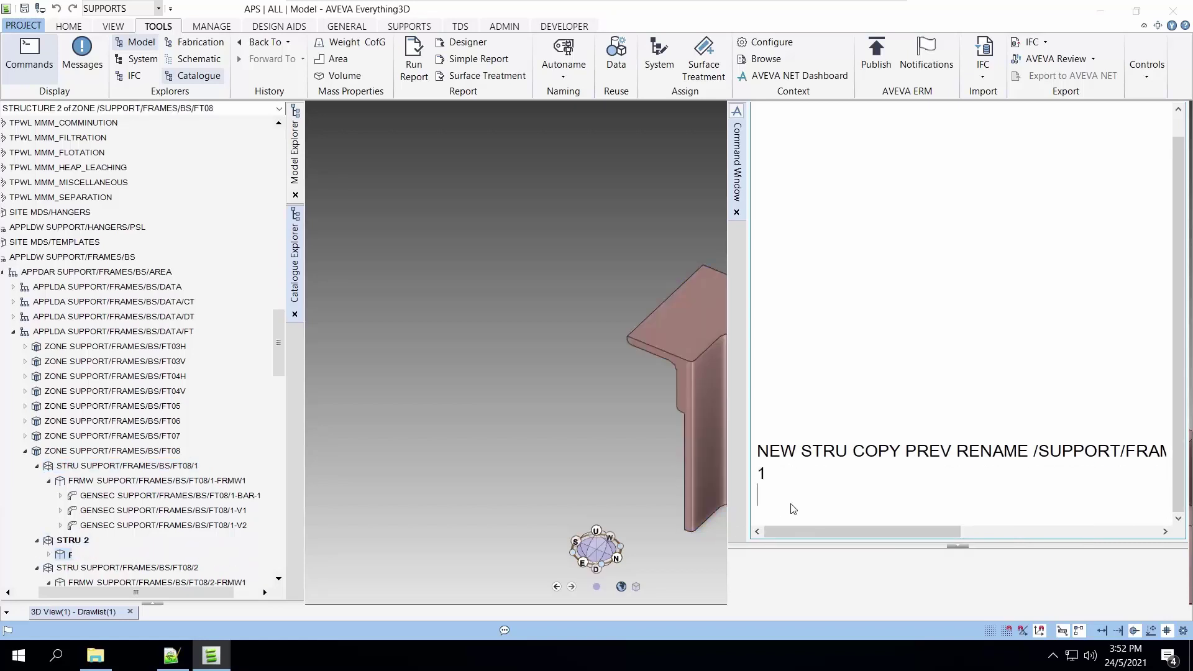
# Query the name with EQ NAME and rename Structure 2 to /SUPPORT/FRAMES/BS/FT08/16.
pyautogui.write('E')
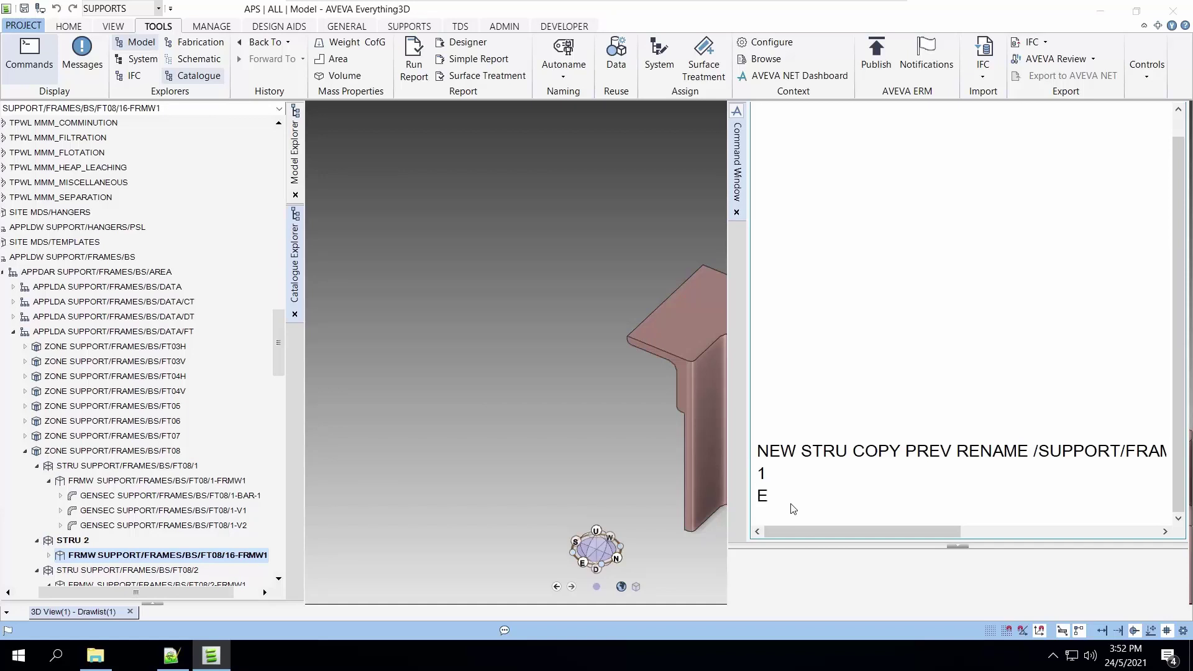
pyautogui.write('Q NAME')
pyautogui.press('Return')
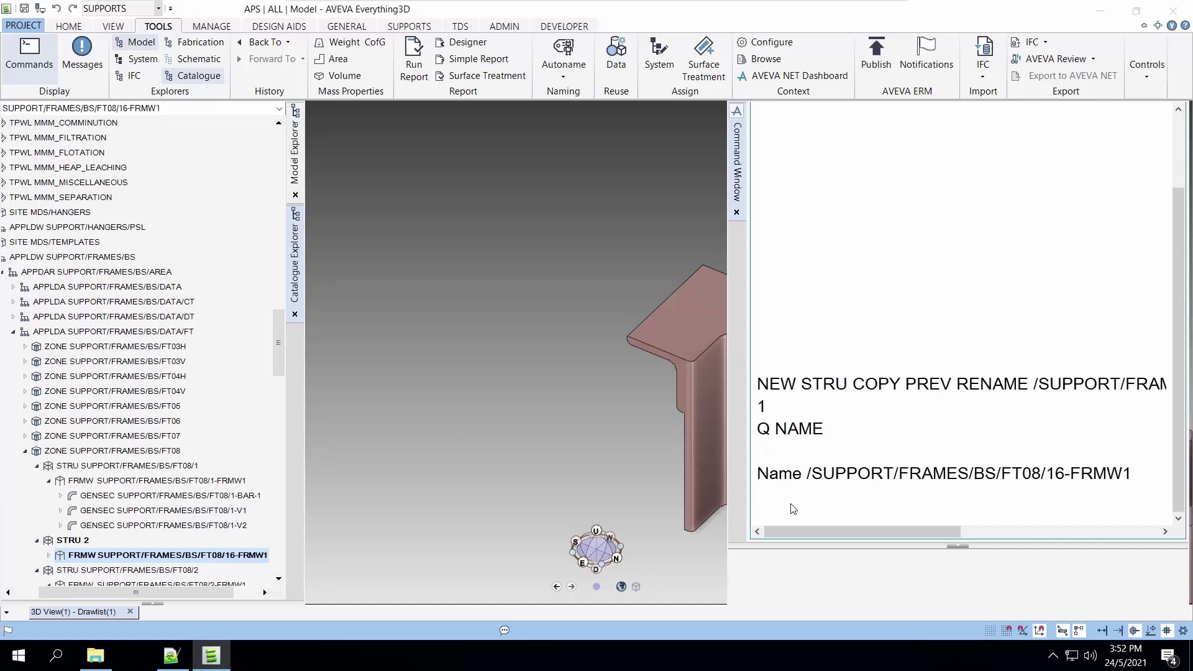
pyautogui.click(87, 541)
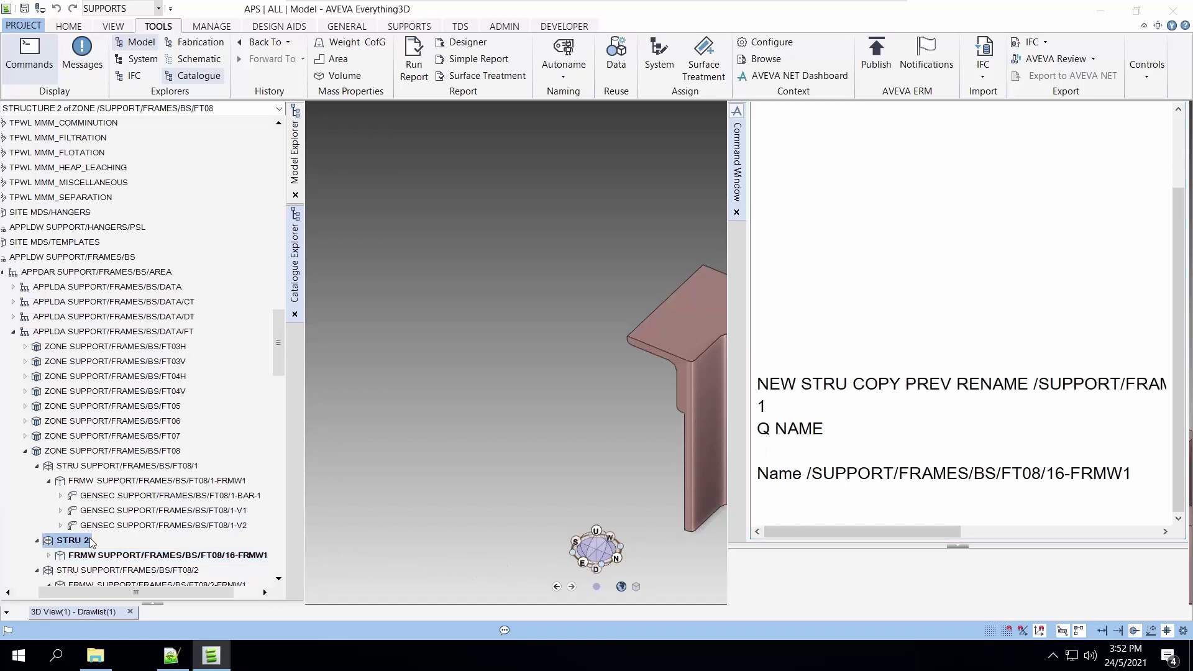
pyautogui.doubleClick(920, 473)
pyautogui.moveTo(1065, 496); pyautogui.dragTo(1147, 501)
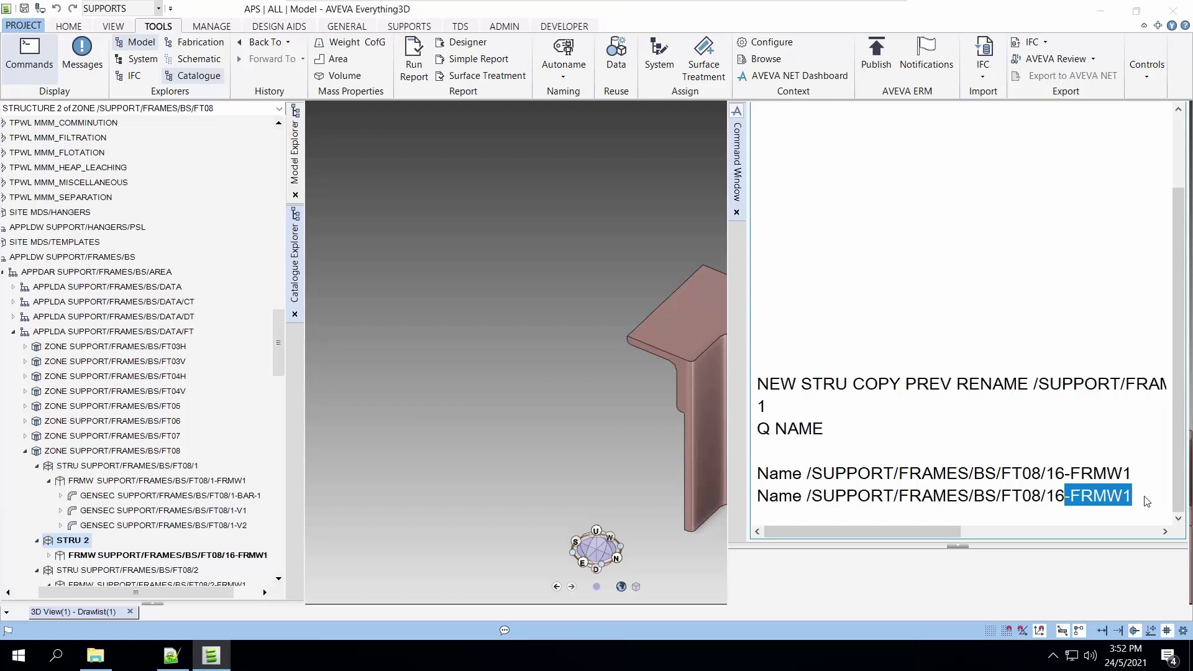
pyautogui.press('BackSpace')
pyautogui.press('Return')
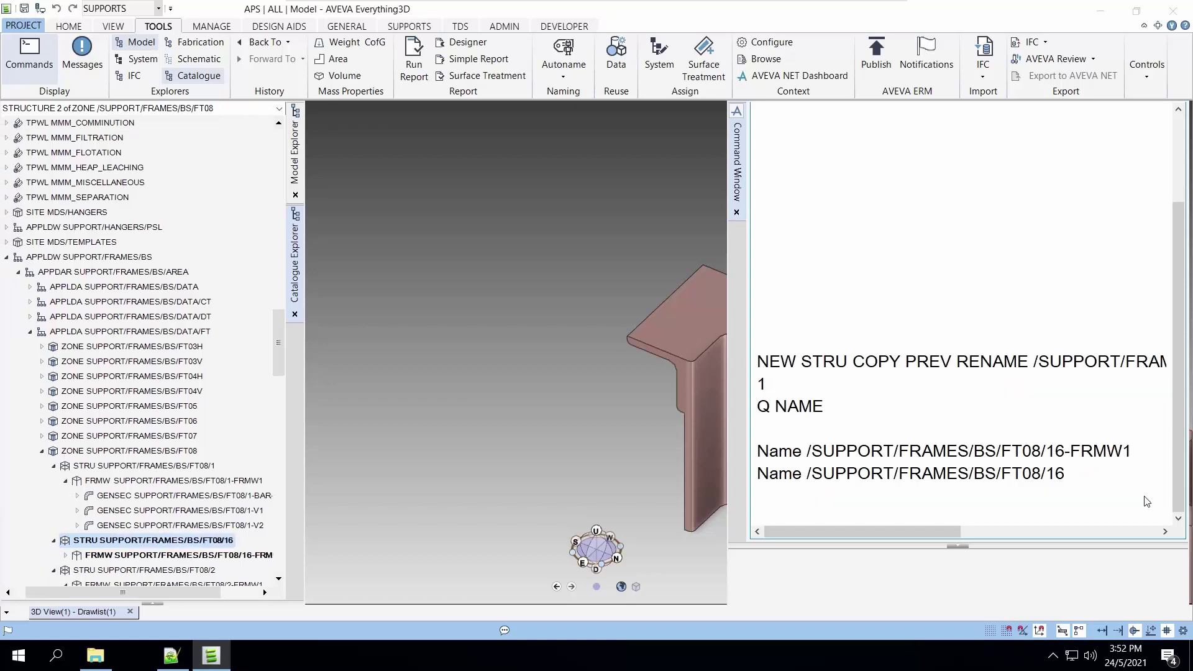
# Move the new FT08/16 structure 500 south with BY S 500.
pyautogui.write('BY S 500')
pyautogui.press('Return')
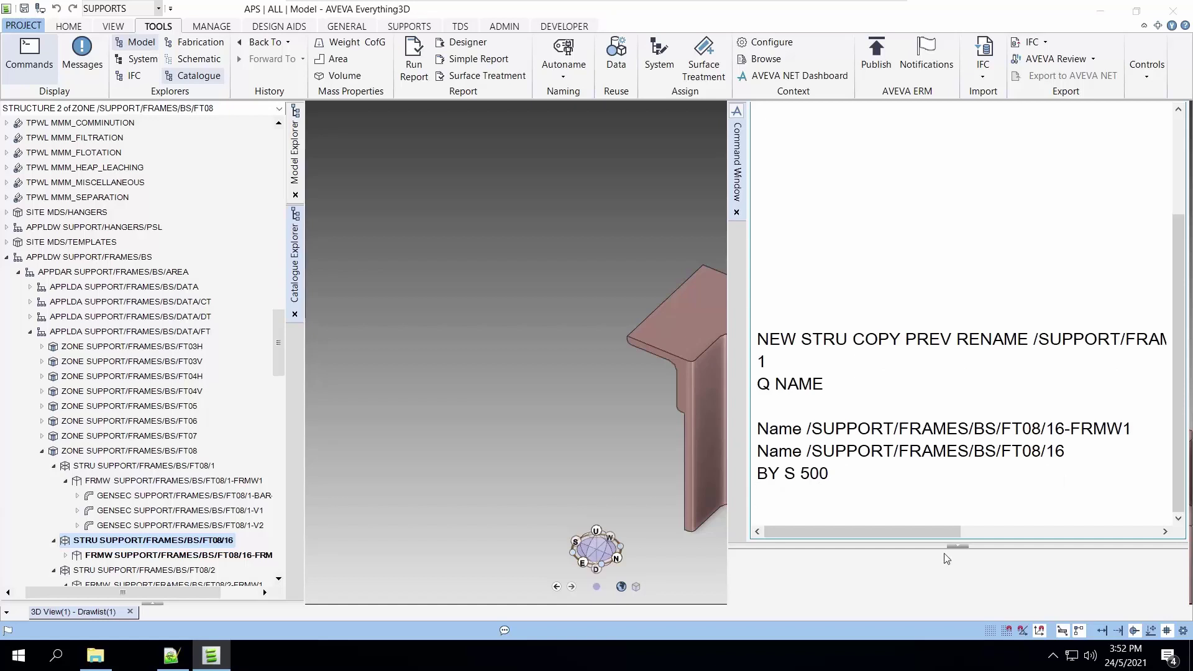
# Select the copied frame's top bar in the Structures module and show its Properties.
pyautogui.scroll(-3, 650, 391)
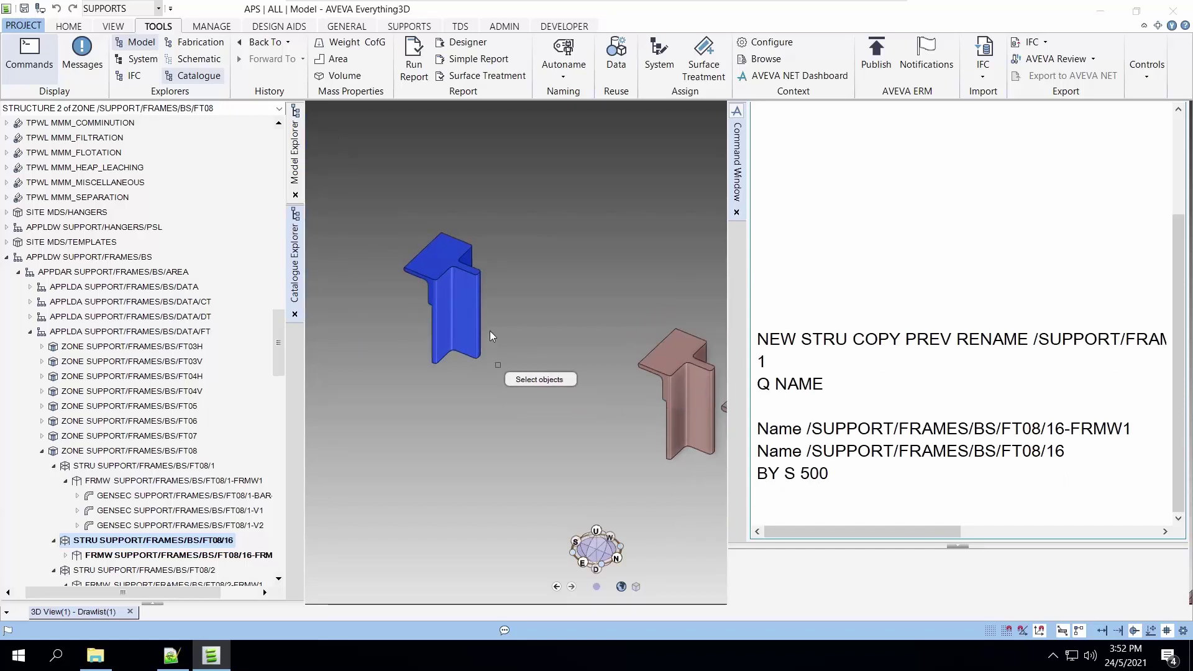
pyautogui.click(432, 258)
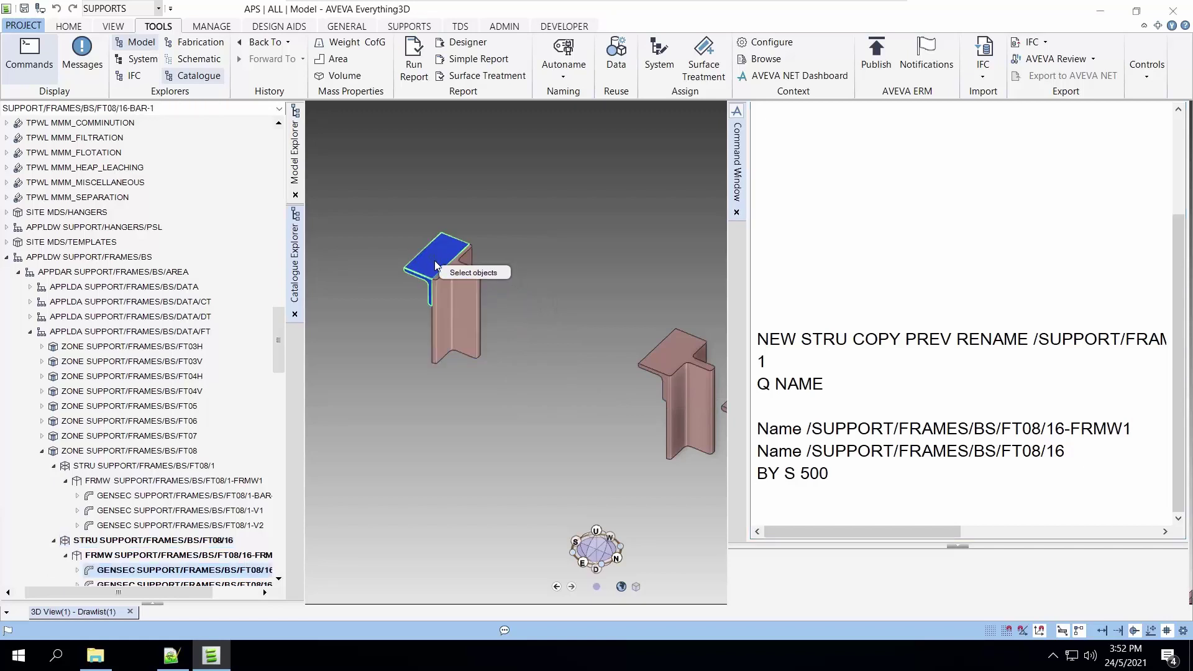
pyautogui.click(795, 518)
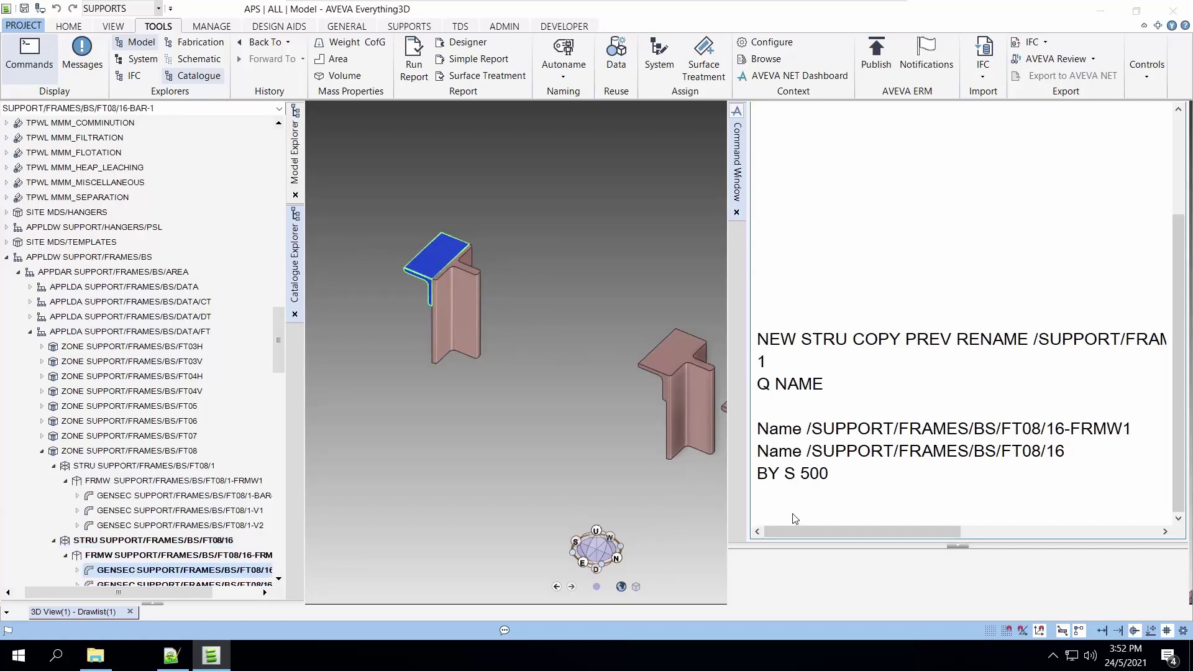
pyautogui.click(159, 8)
pyautogui.click(86, 74)
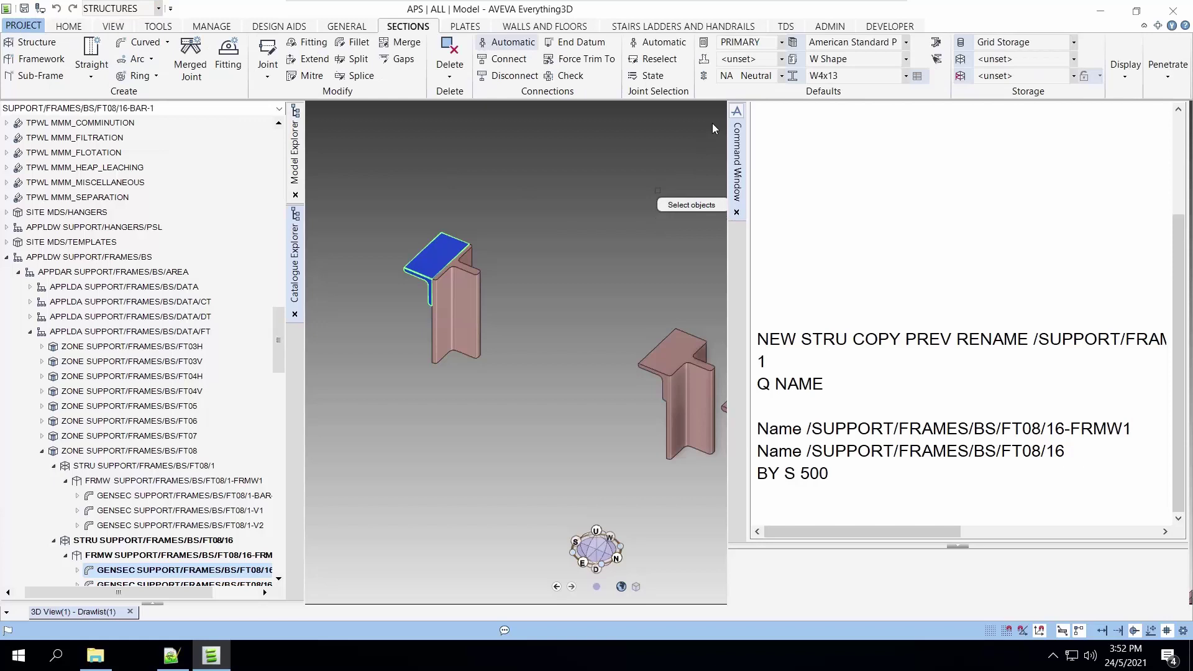
pyautogui.click(70, 27)
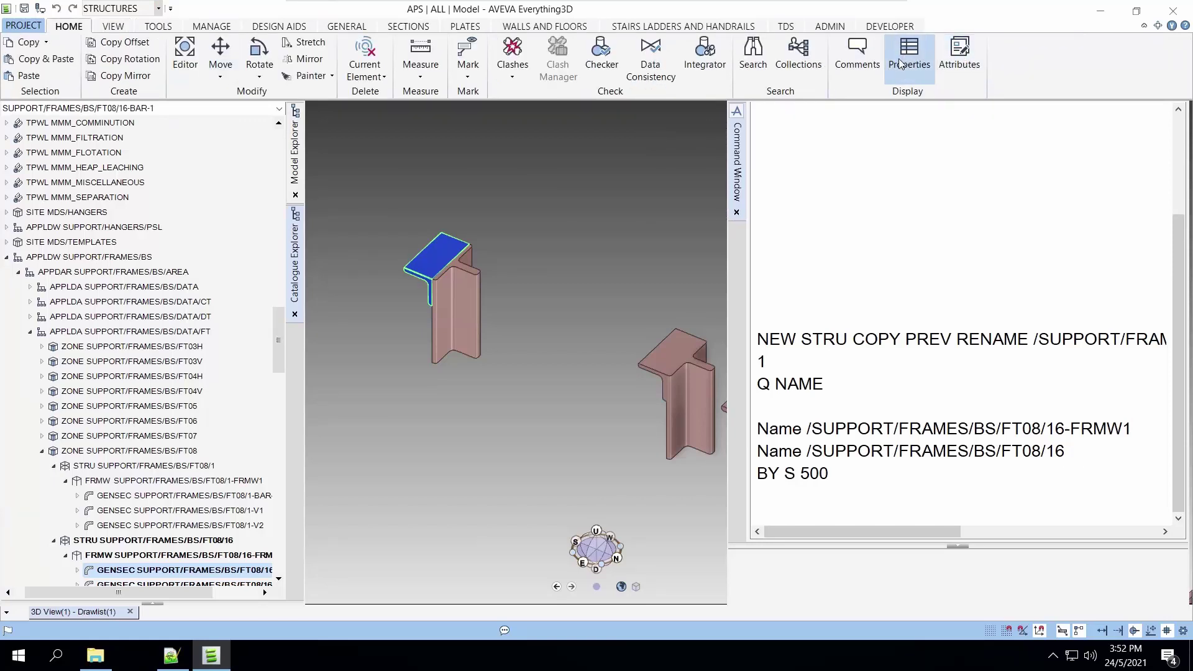
pyautogui.click(916, 67)
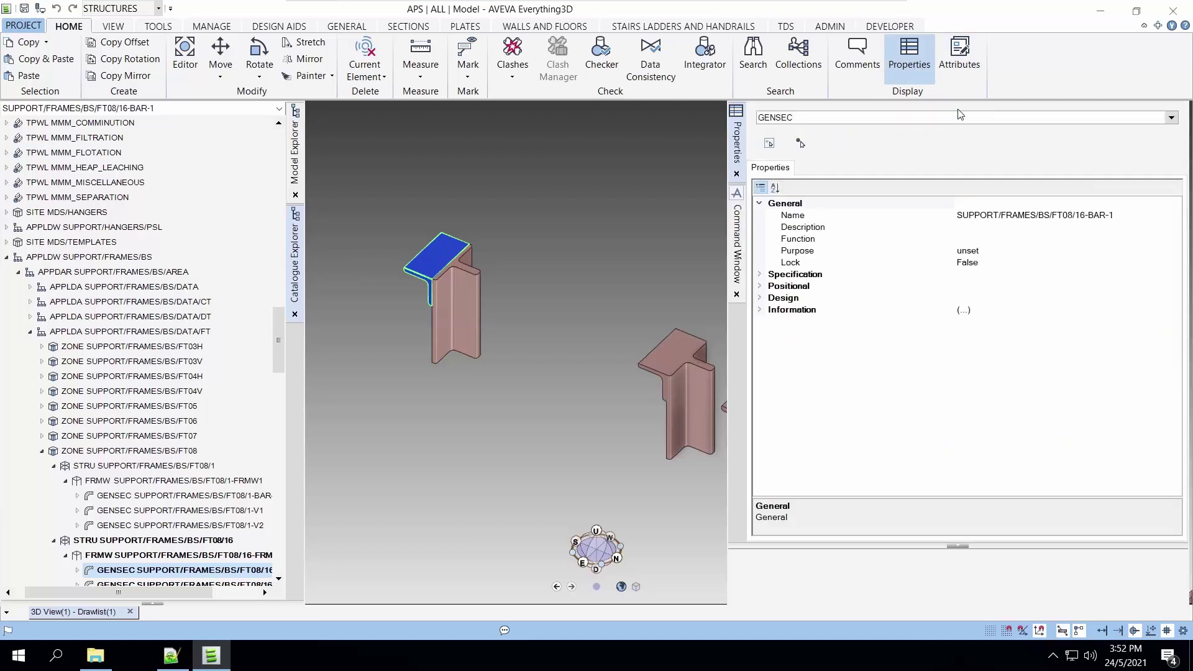
# Make the top bar a Universal Beam with profile 127x76UB13.
pyautogui.doubleClick(775, 276)
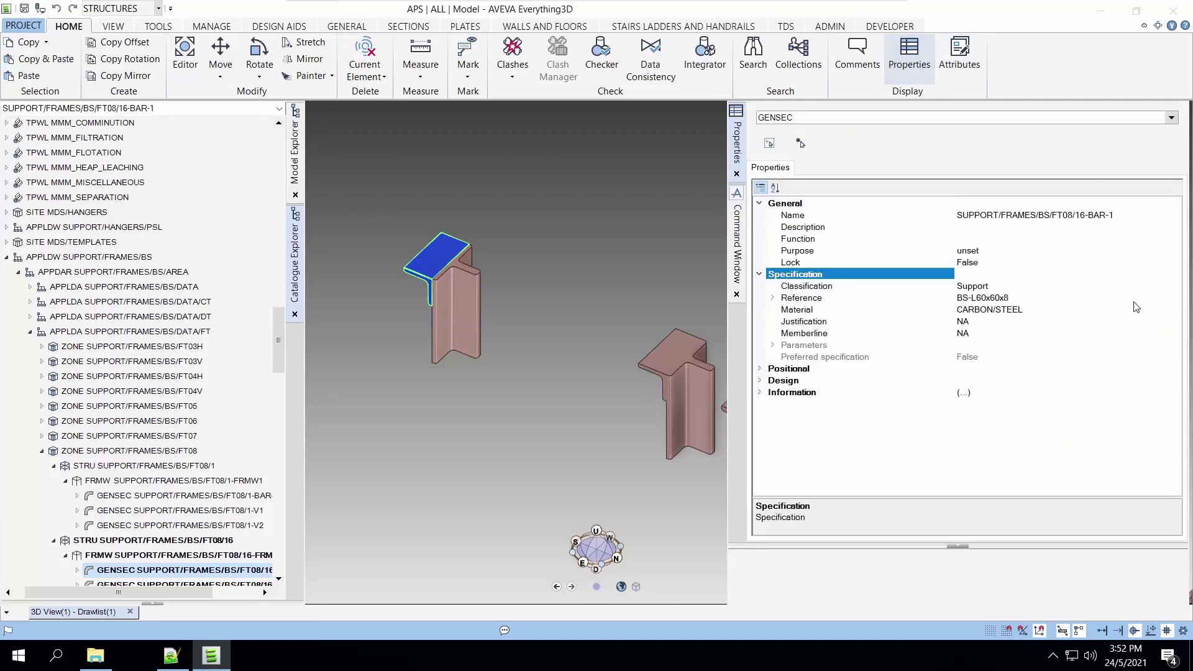
pyautogui.click(773, 299)
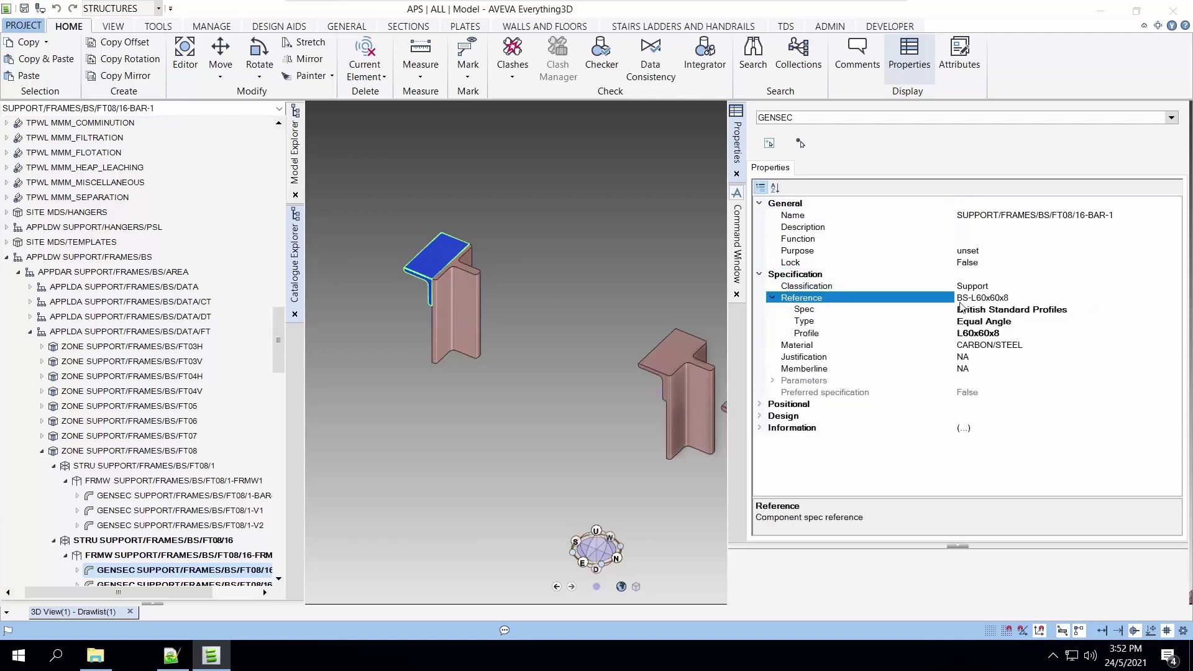
pyautogui.click(1023, 321)
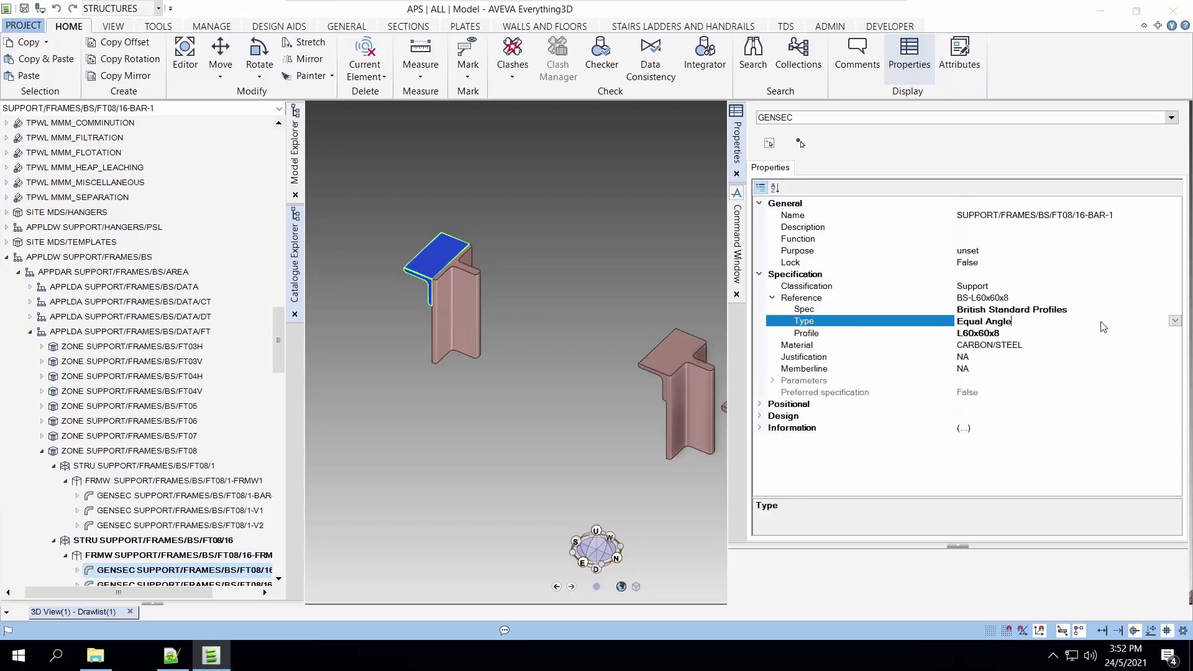
pyautogui.click(1175, 321)
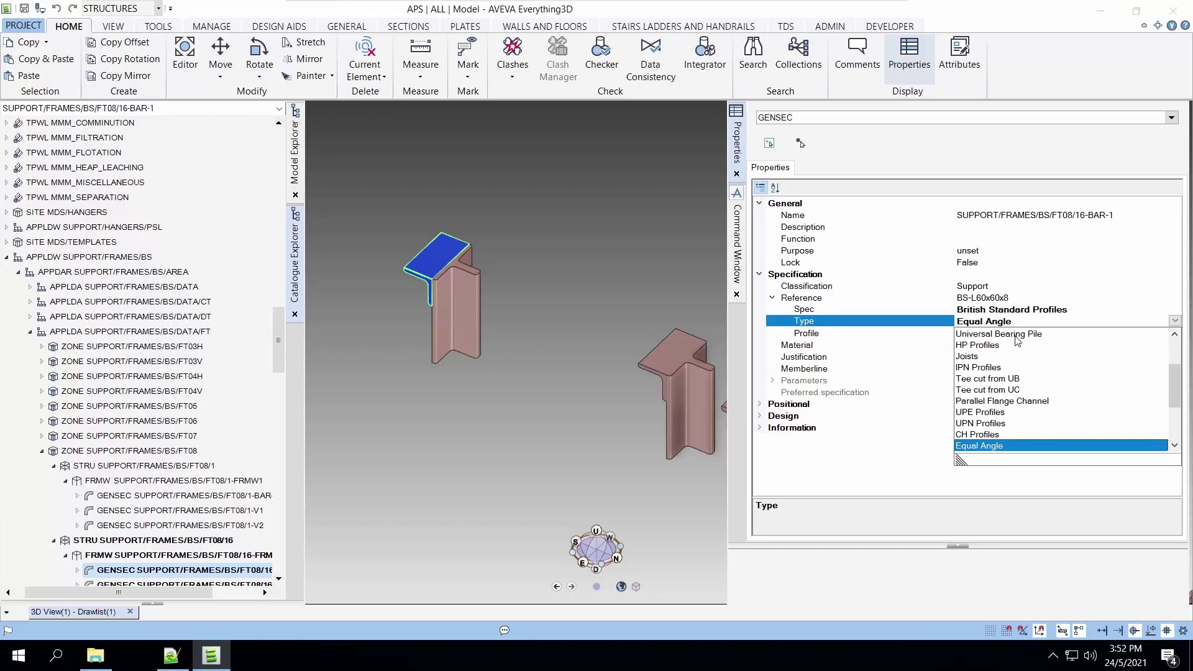
pyautogui.scroll(2, 1017, 341)
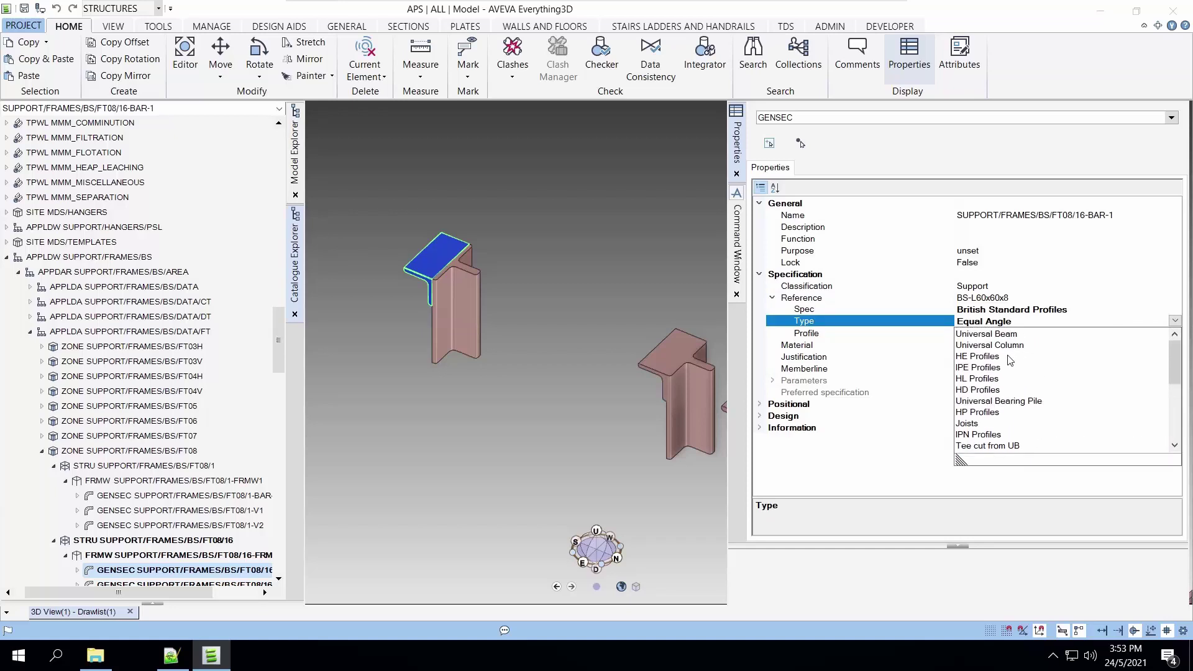
pyautogui.click(1013, 334)
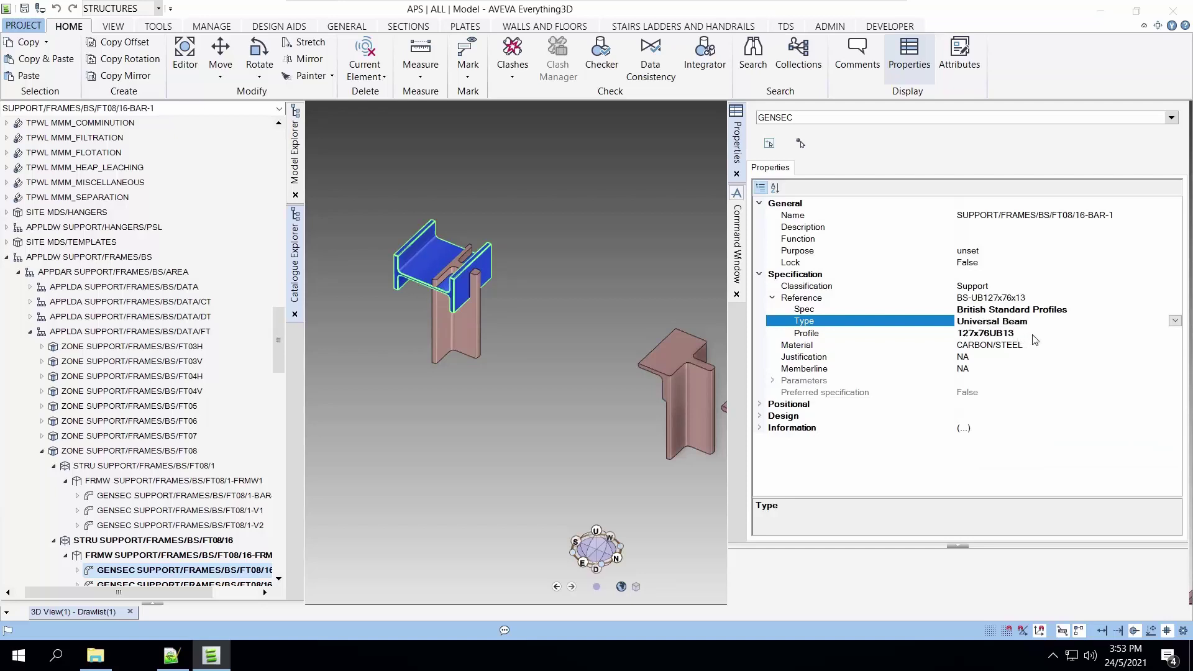
pyautogui.click(1036, 337)
pyautogui.click(1175, 333)
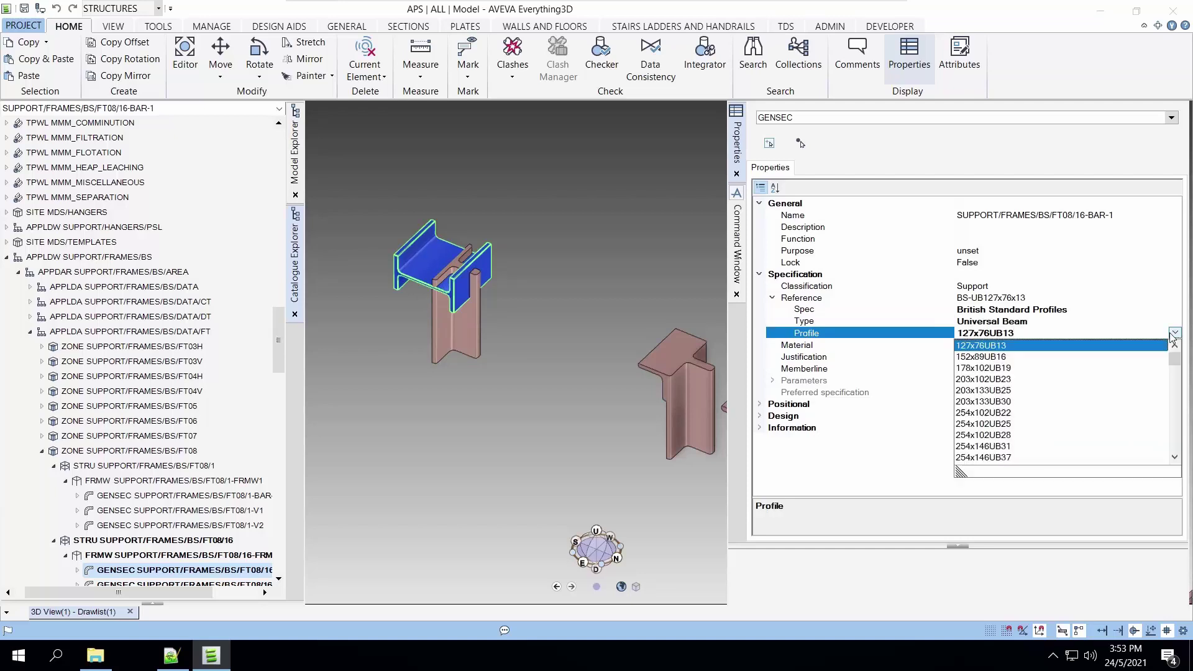
pyautogui.click(1000, 379)
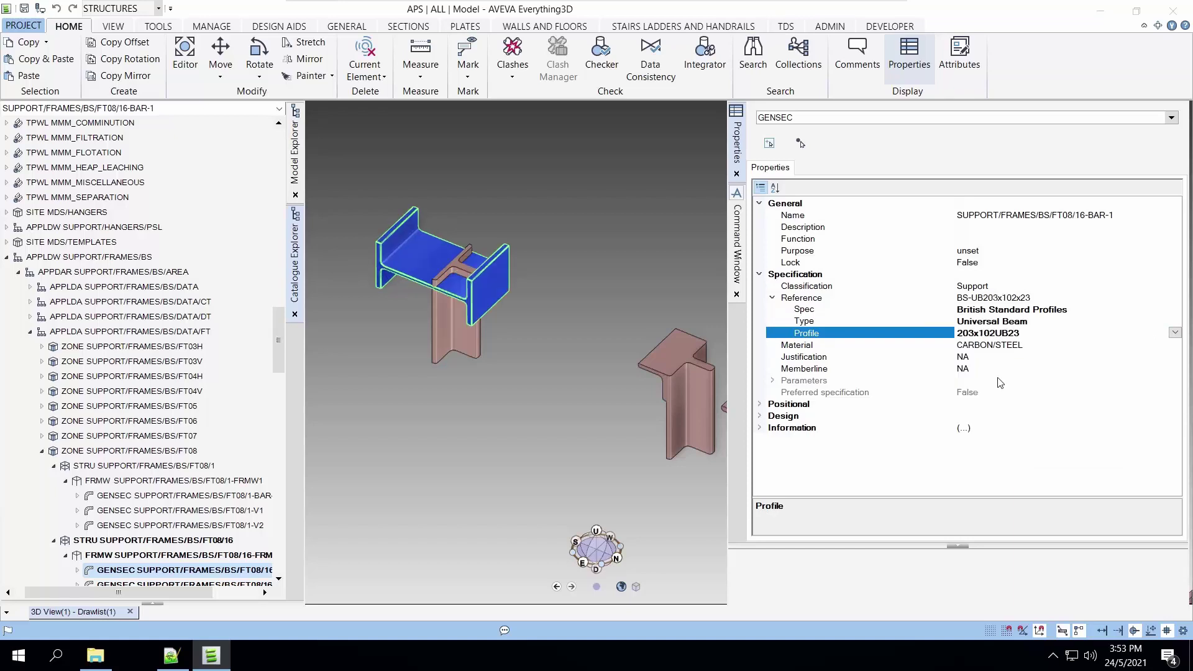
pyautogui.click(1175, 333)
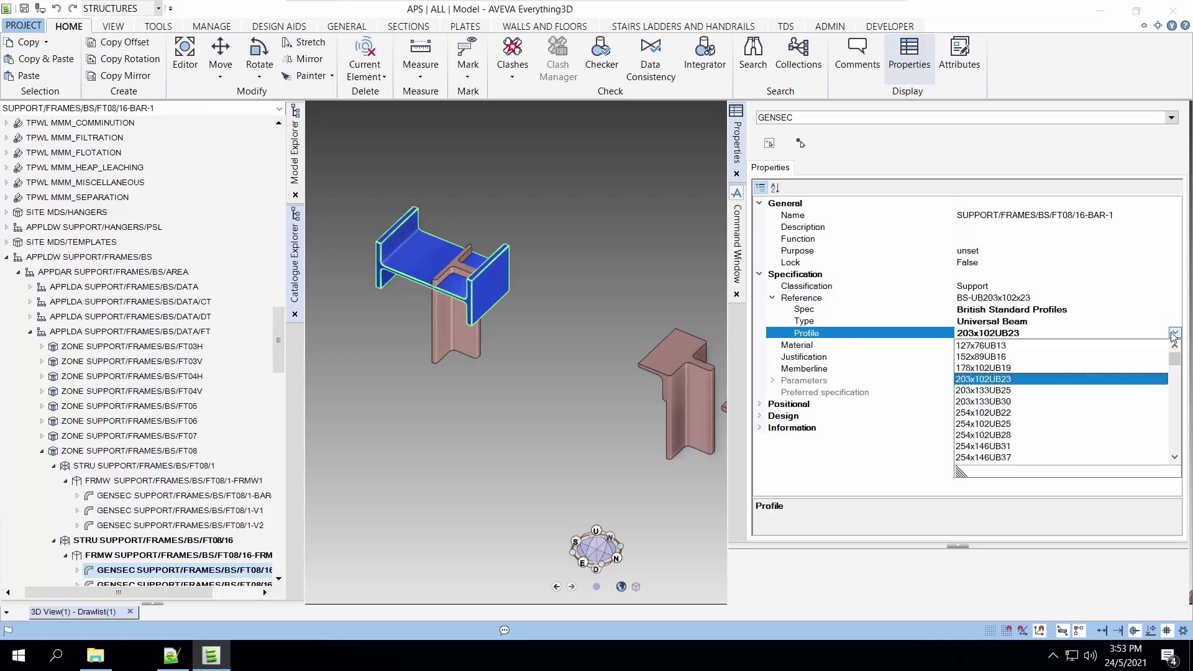
pyautogui.click(1007, 346)
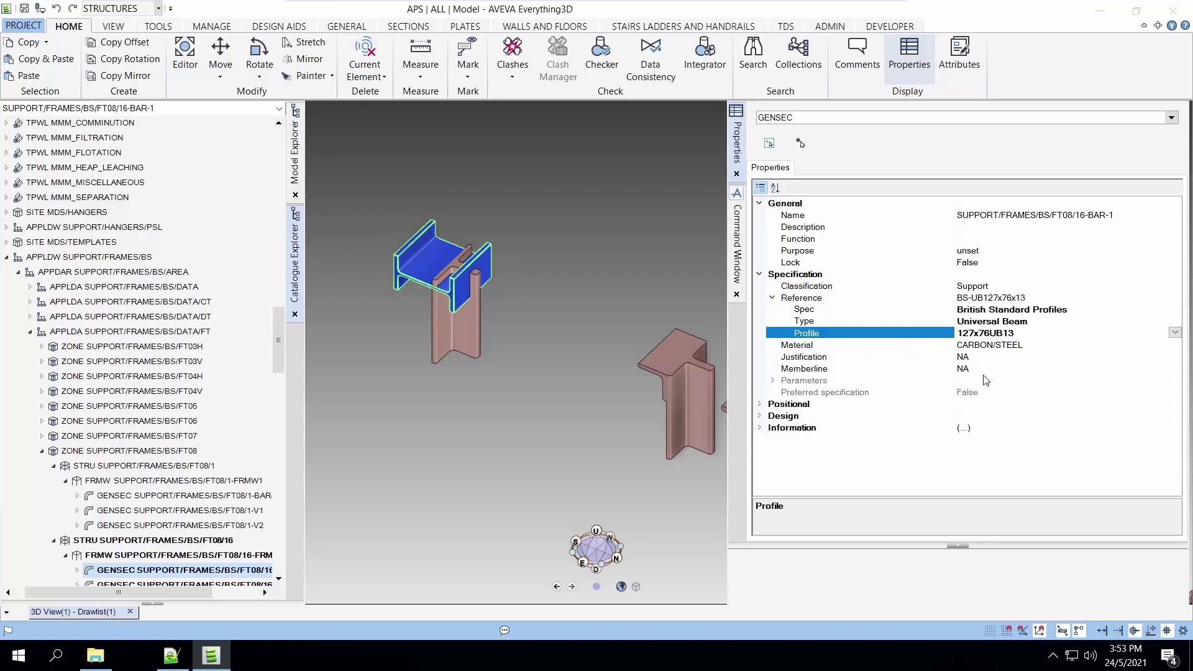
# Change the beam's Beta angle from 90 to 0 under Positional properties.
pyautogui.click(760, 405)
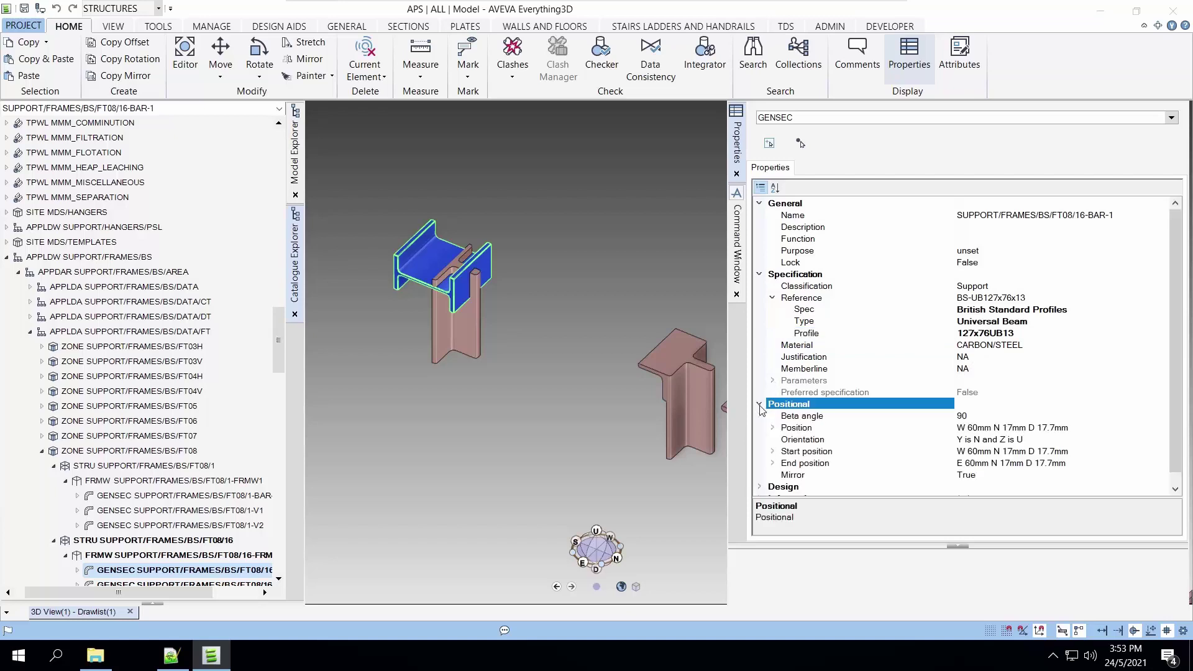
pyautogui.click(981, 416)
pyautogui.click(1162, 416)
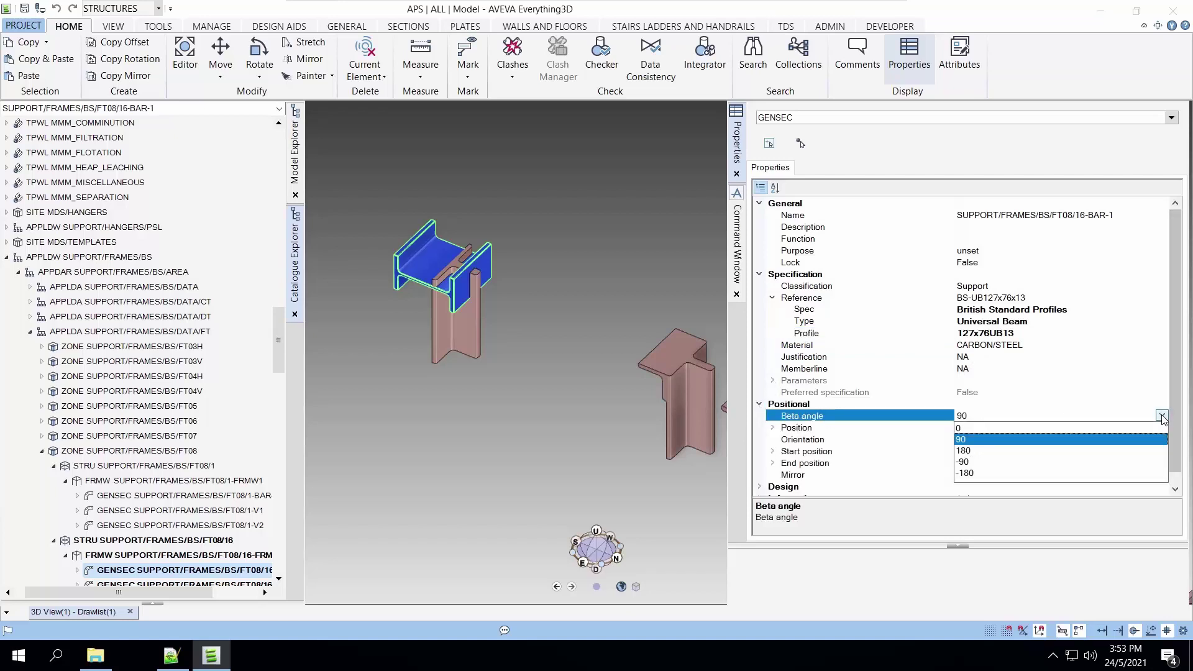
pyautogui.click(1027, 429)
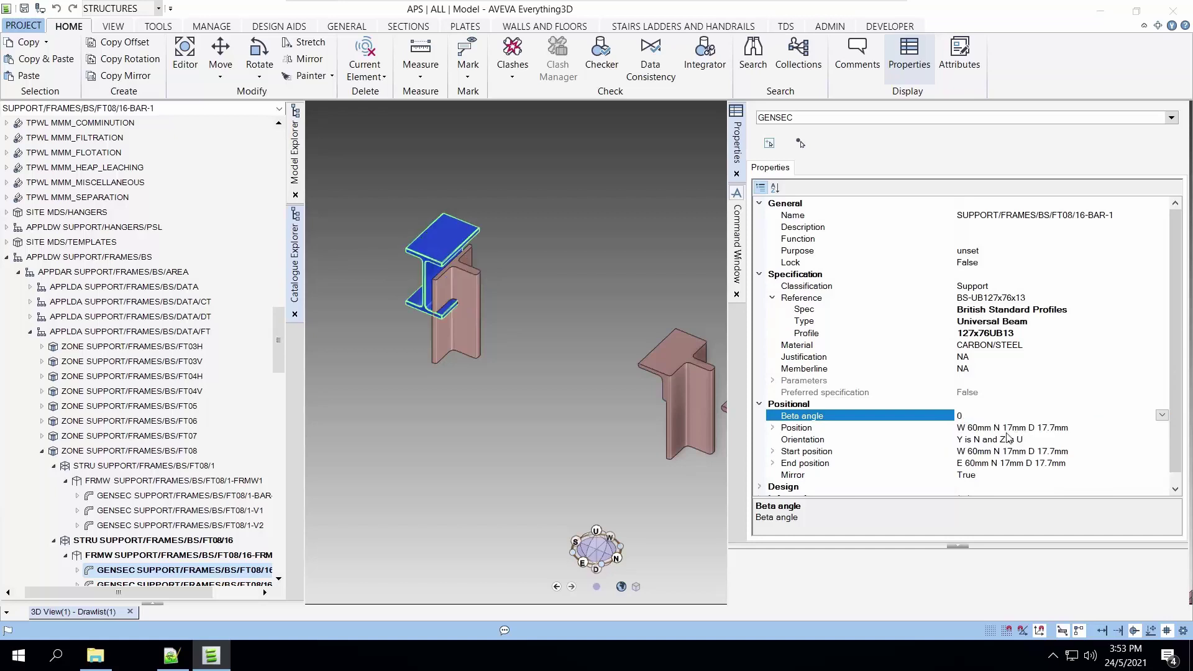
pyautogui.click(760, 404)
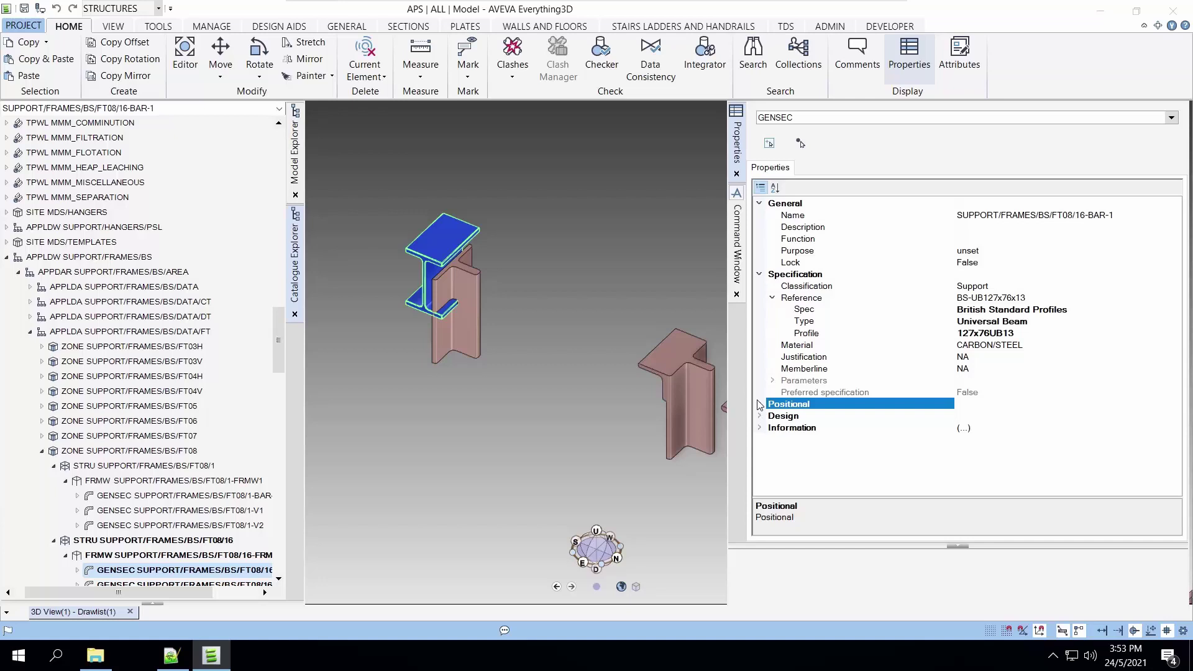
# Select the V1 column and change its section type to Circular Hollow Section.
pyautogui.click(440, 345)
pyautogui.click(442, 346)
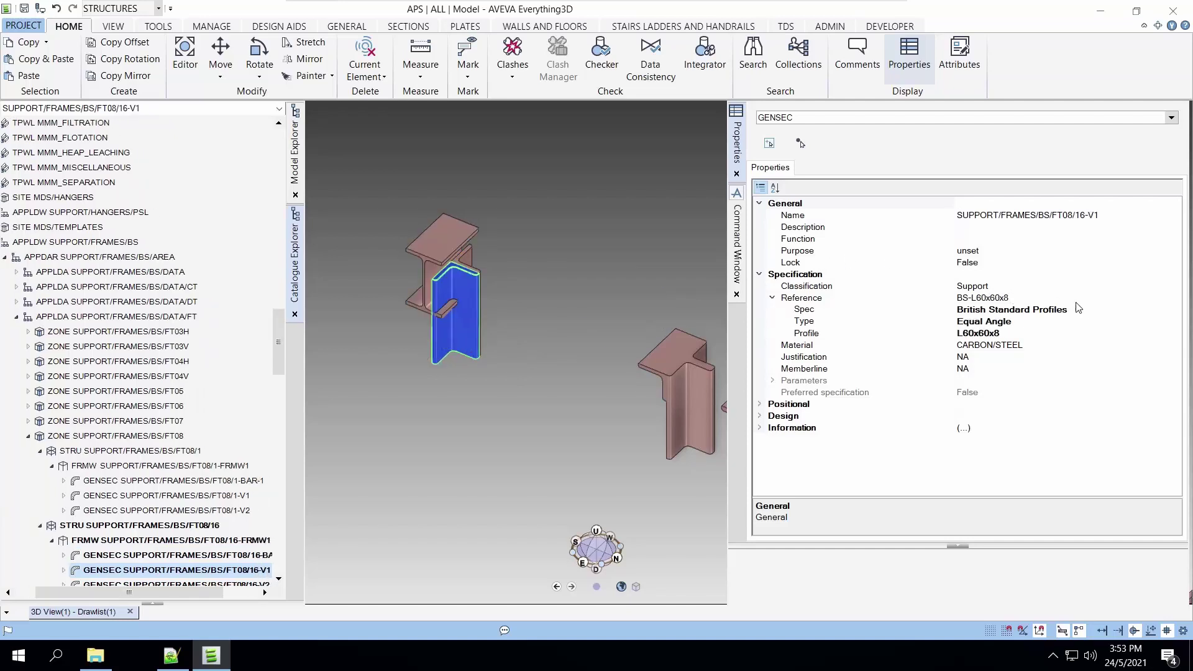
pyautogui.click(1142, 300)
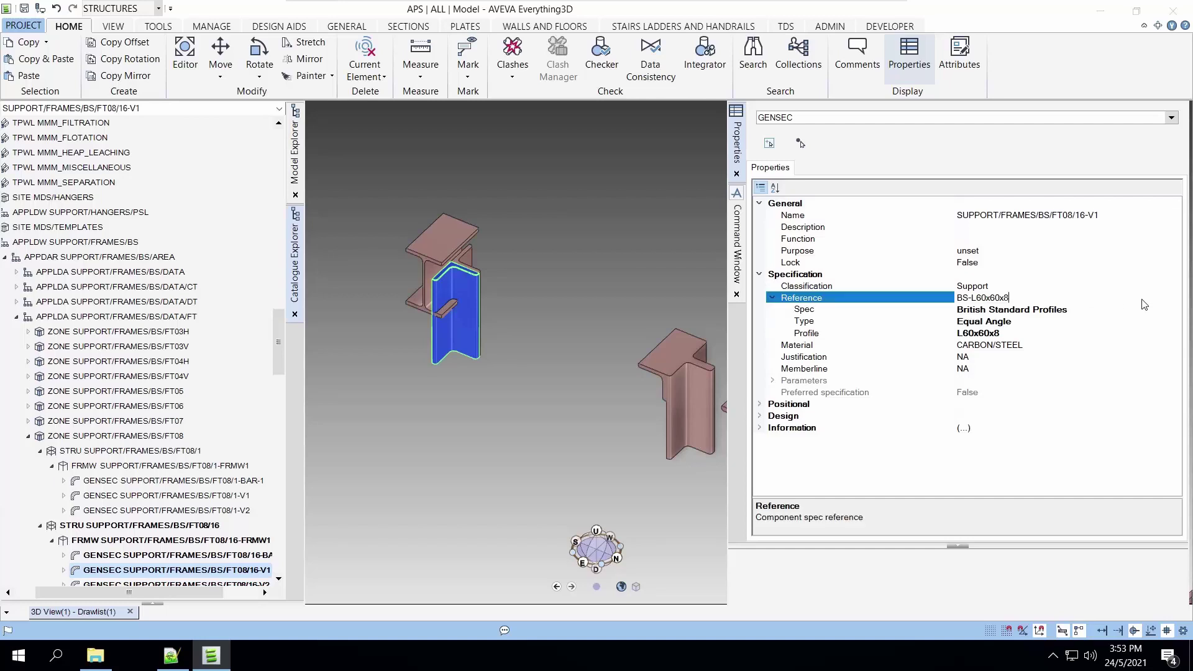
pyautogui.click(1145, 311)
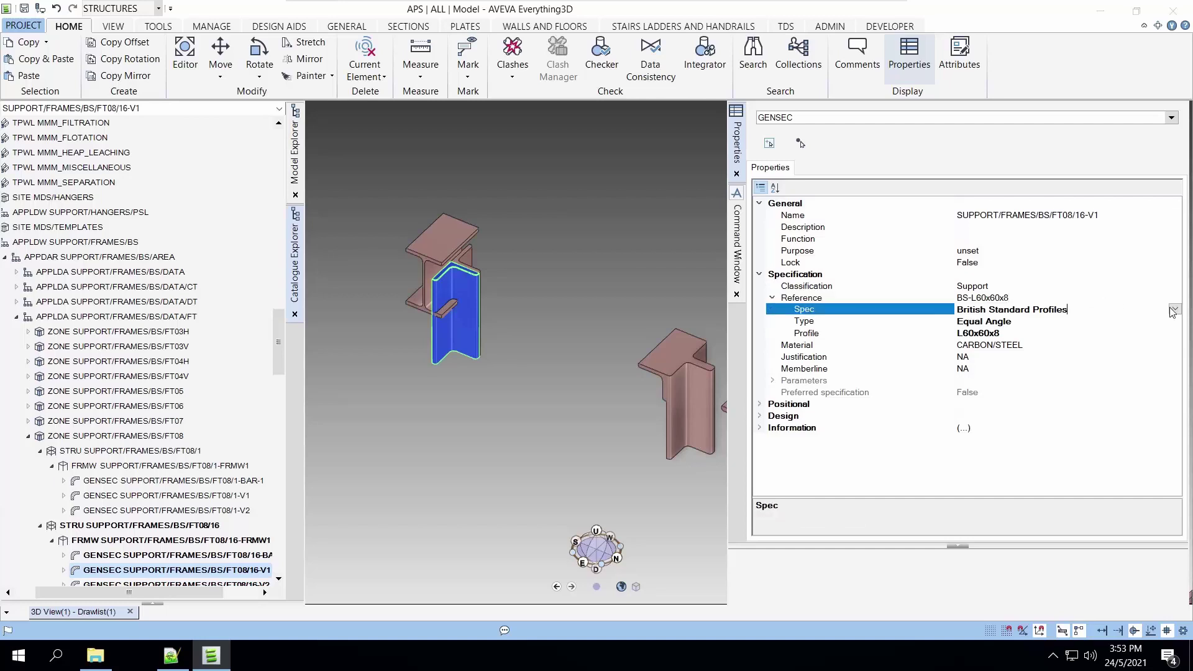
pyautogui.click(1087, 329)
pyautogui.click(1134, 322)
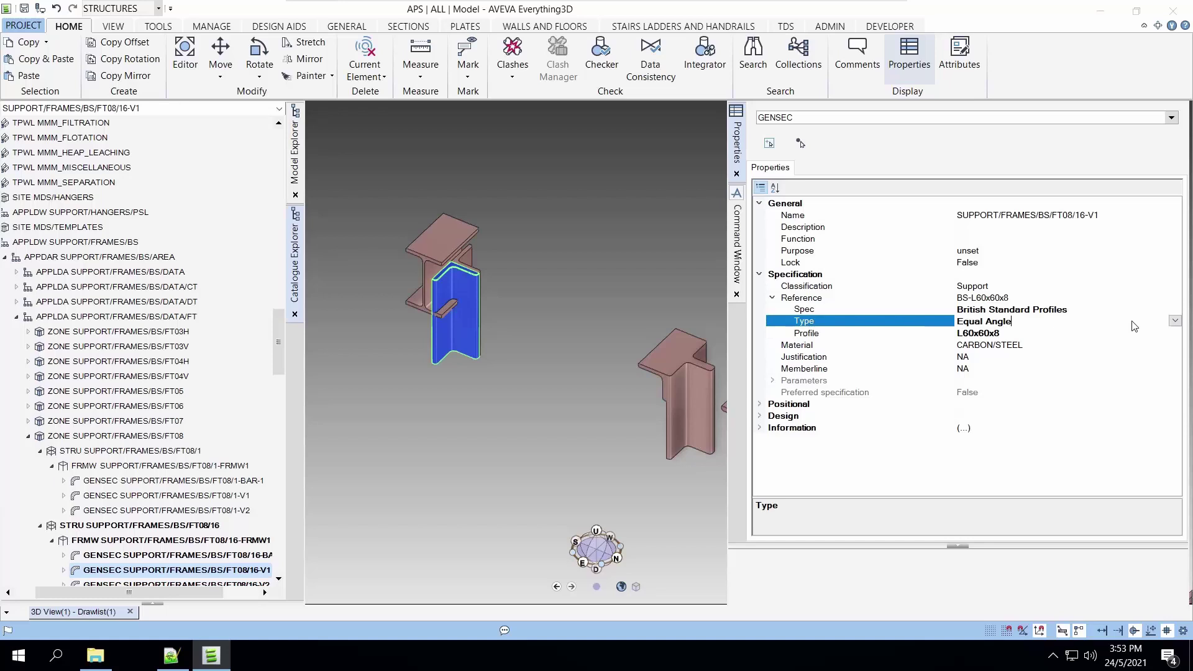
pyautogui.click(1174, 321)
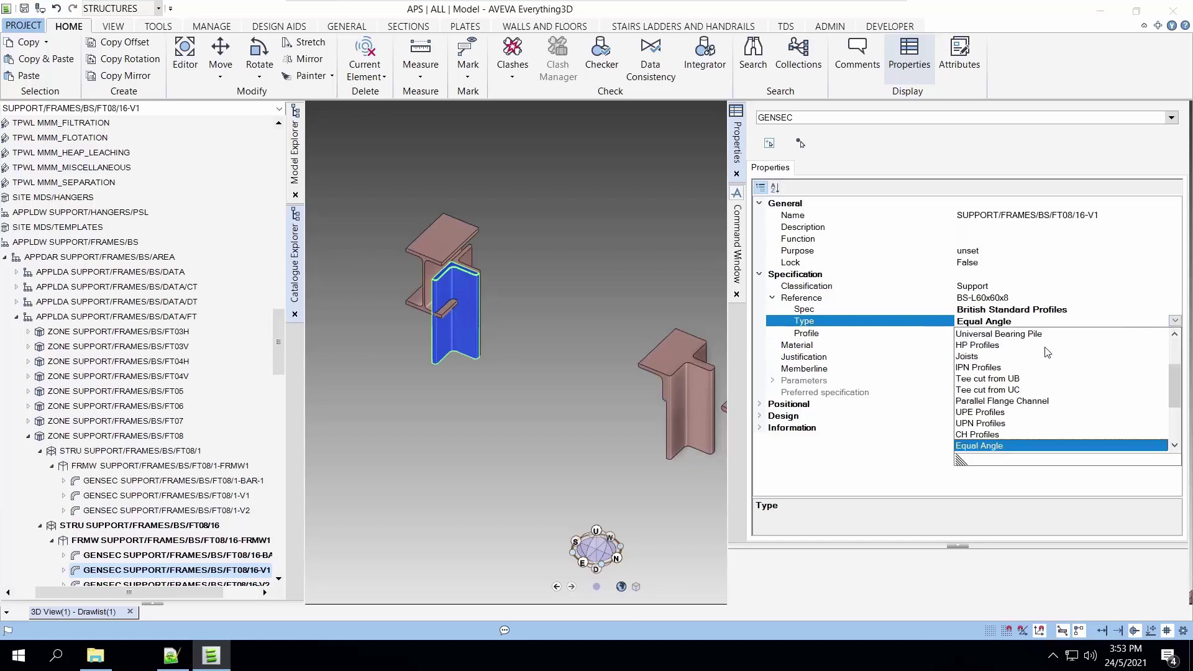
pyautogui.scroll(-2, 1048, 352)
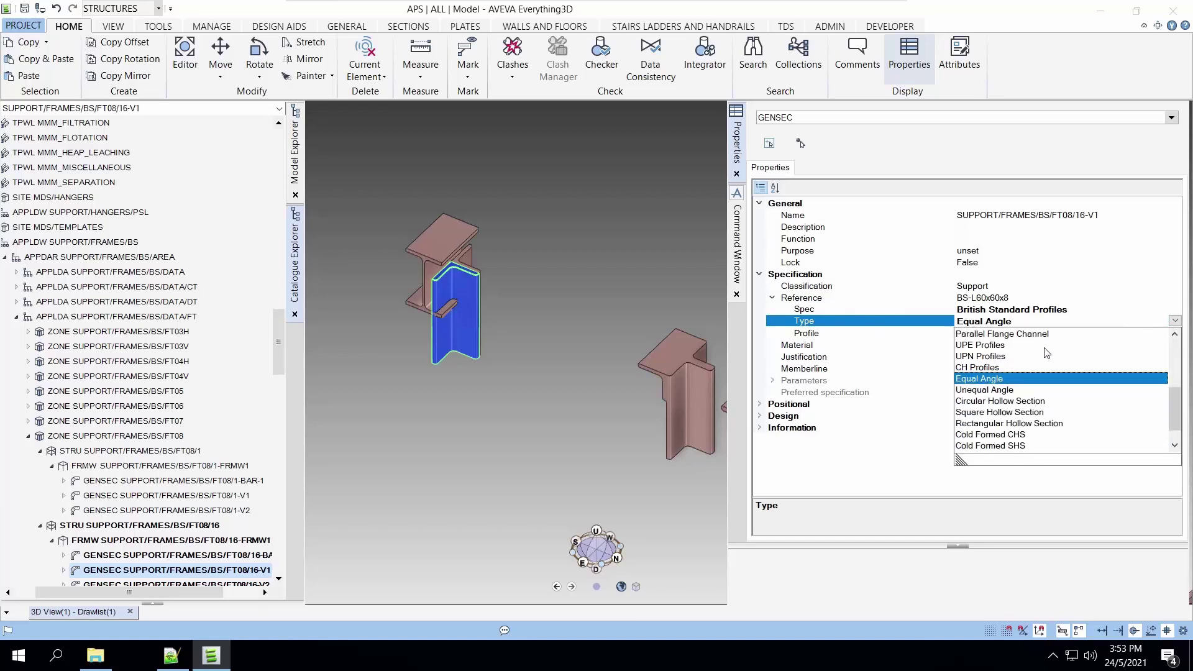
pyautogui.click(993, 402)
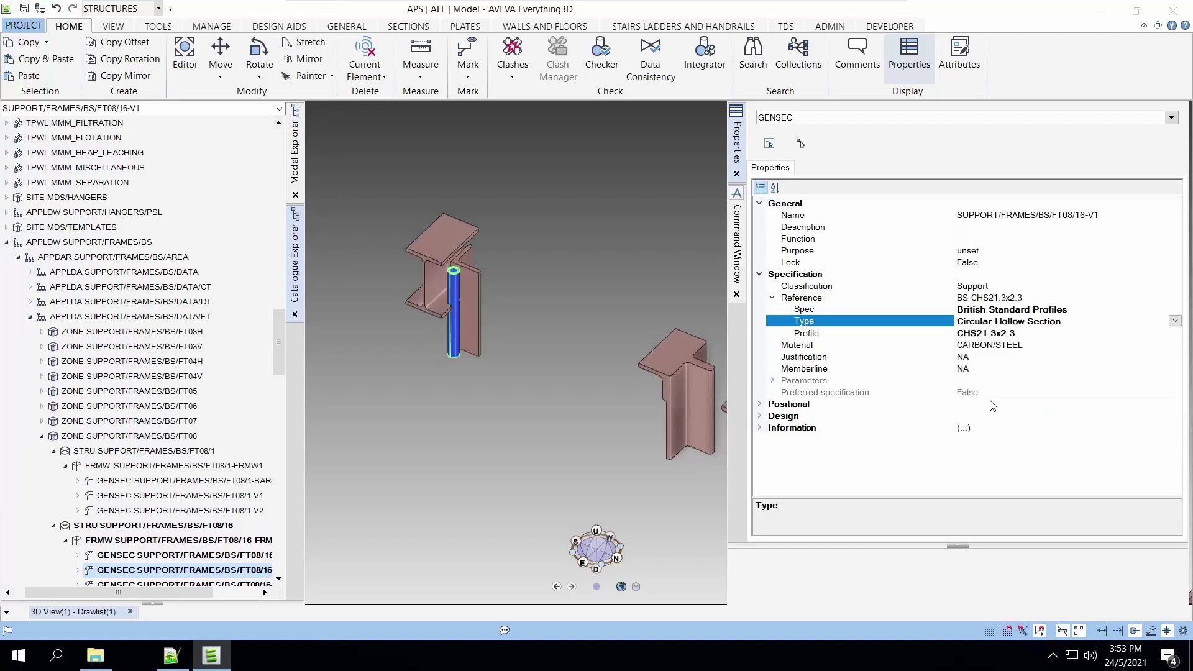
# Set the V1 tube's profile to CHS42.4x2.6.
pyautogui.click(1049, 336)
pyautogui.click(1176, 334)
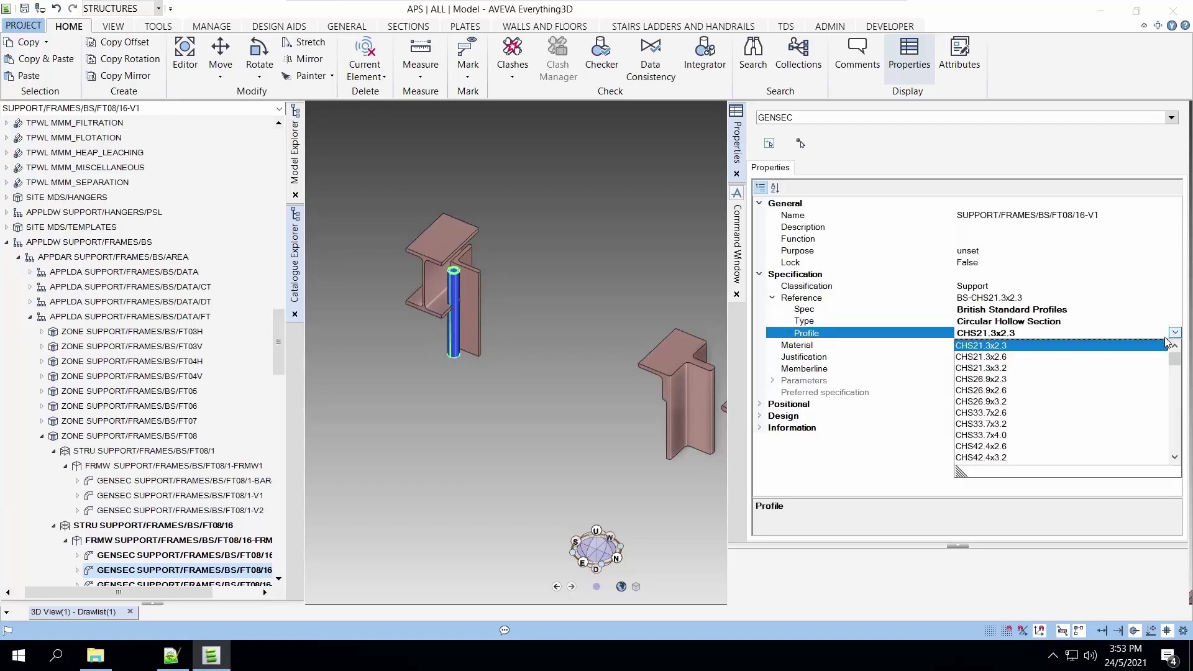
pyautogui.click(998, 447)
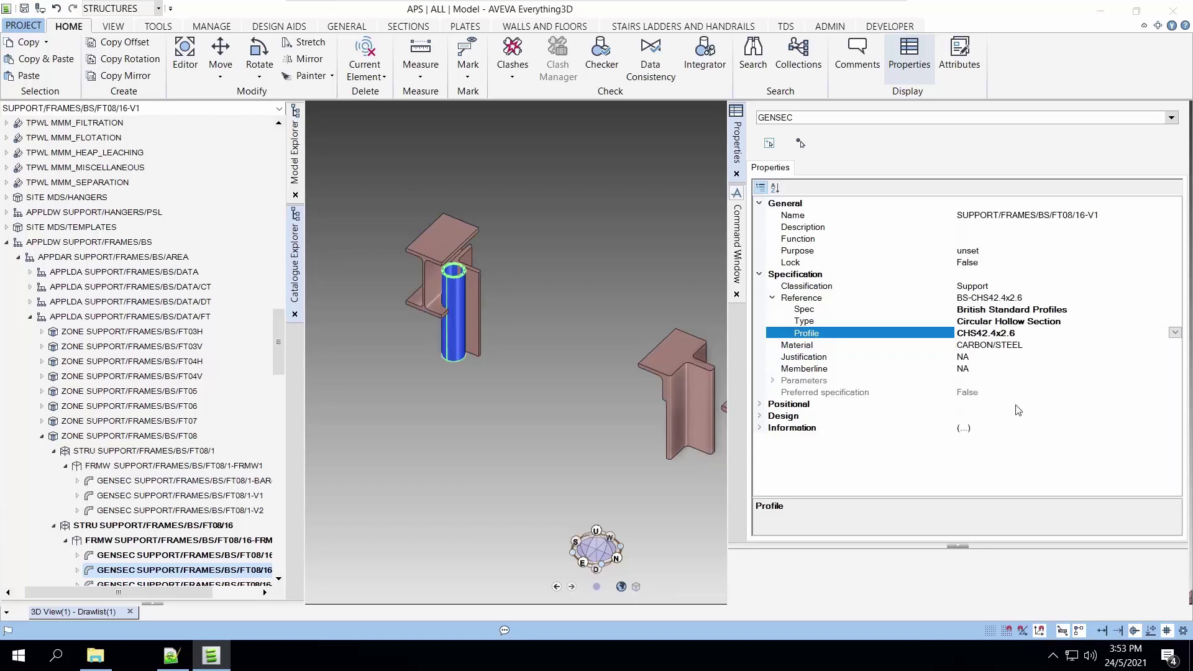
pyautogui.click(760, 405)
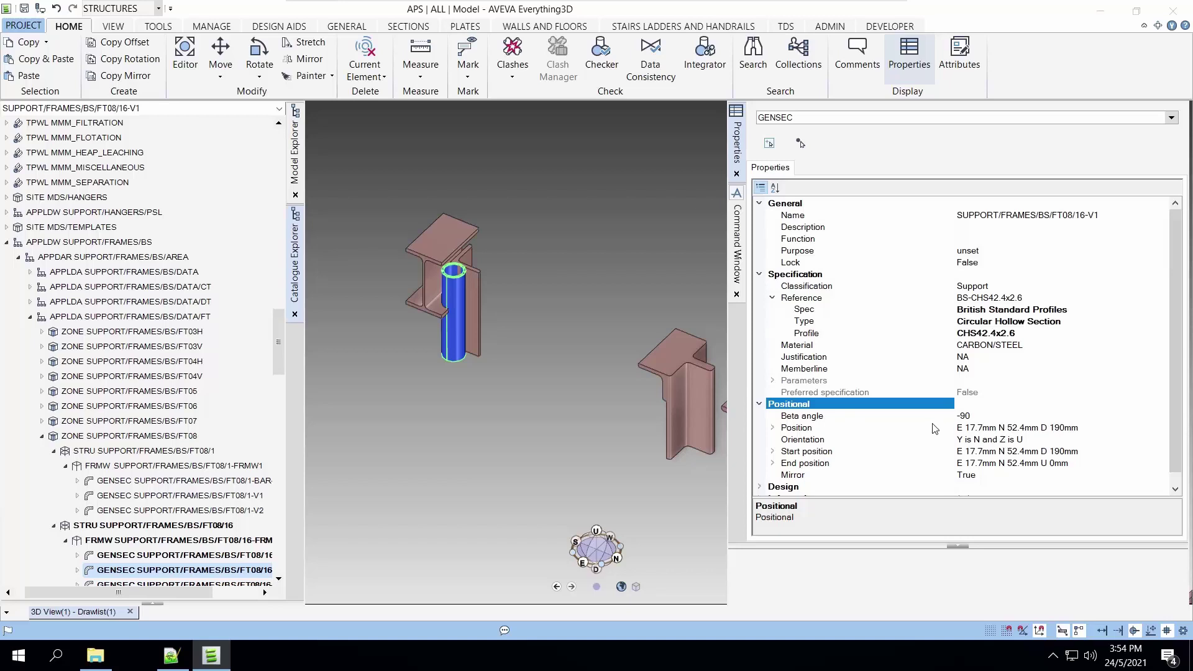
pyautogui.click(760, 405)
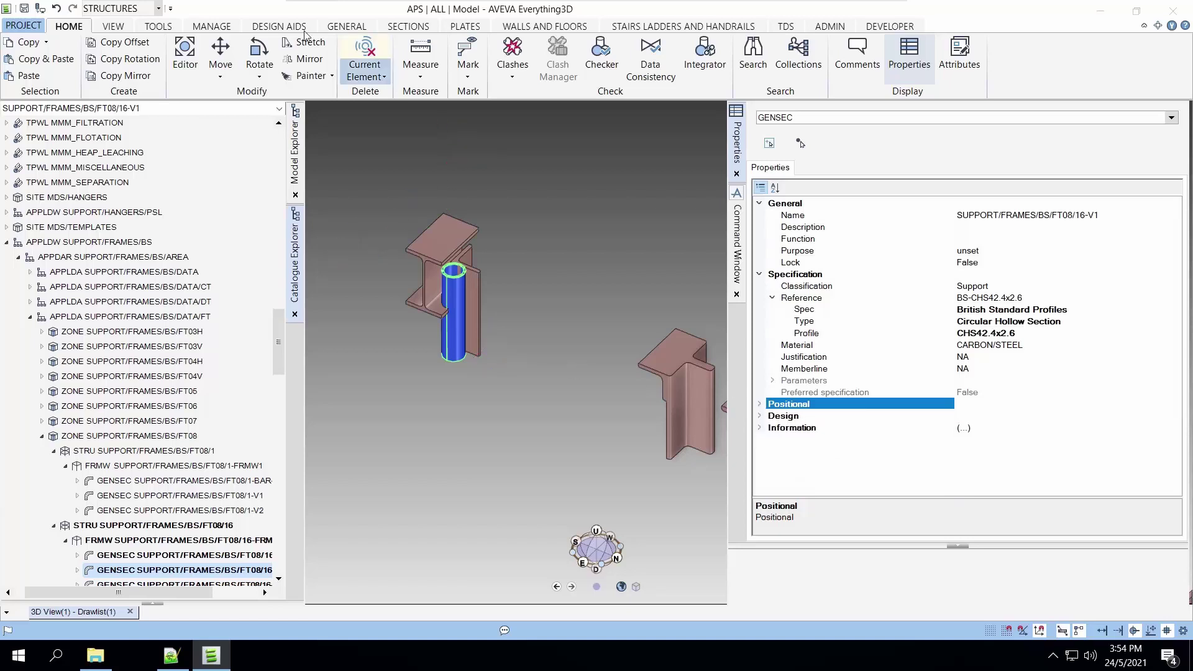
# Use Explicit Position to move the tube to a picked plan point on the I-beam.
pyautogui.click(221, 76)
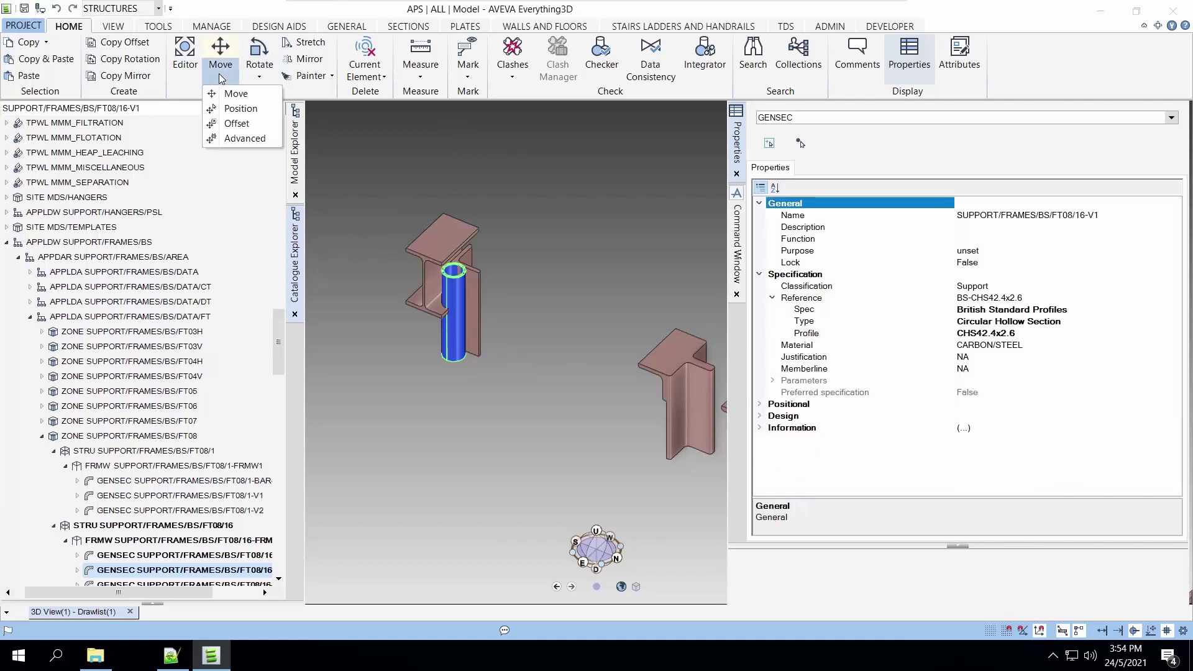
pyautogui.click(240, 109)
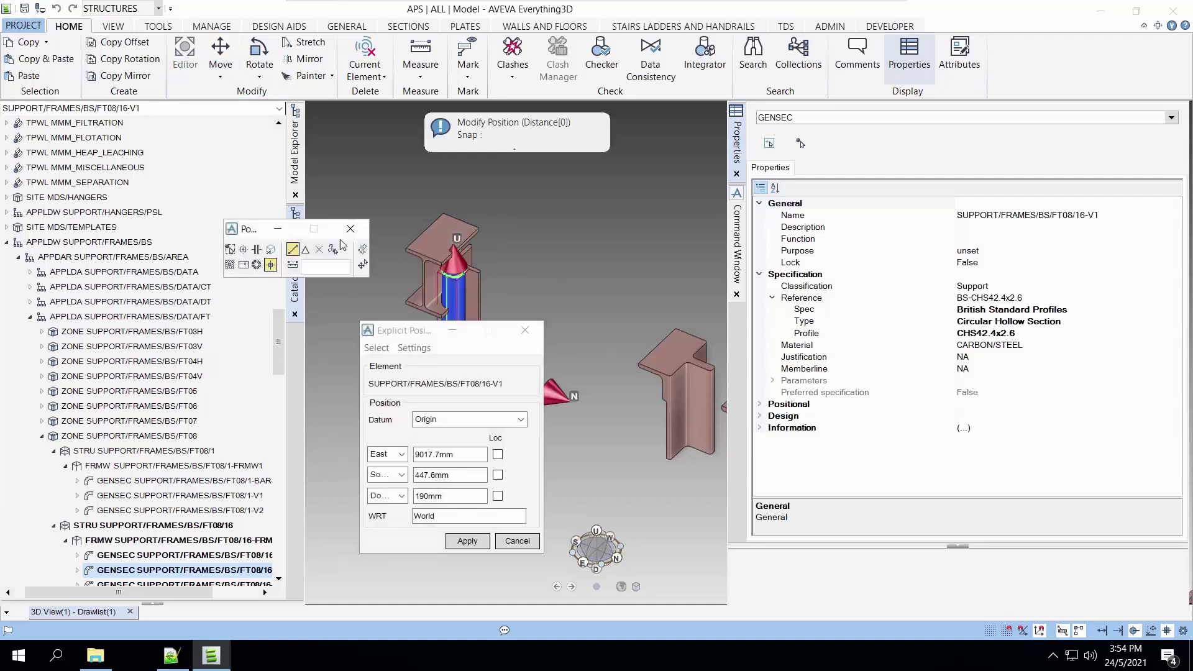
pyautogui.moveTo(428, 328); pyautogui.dragTo(669, 141)
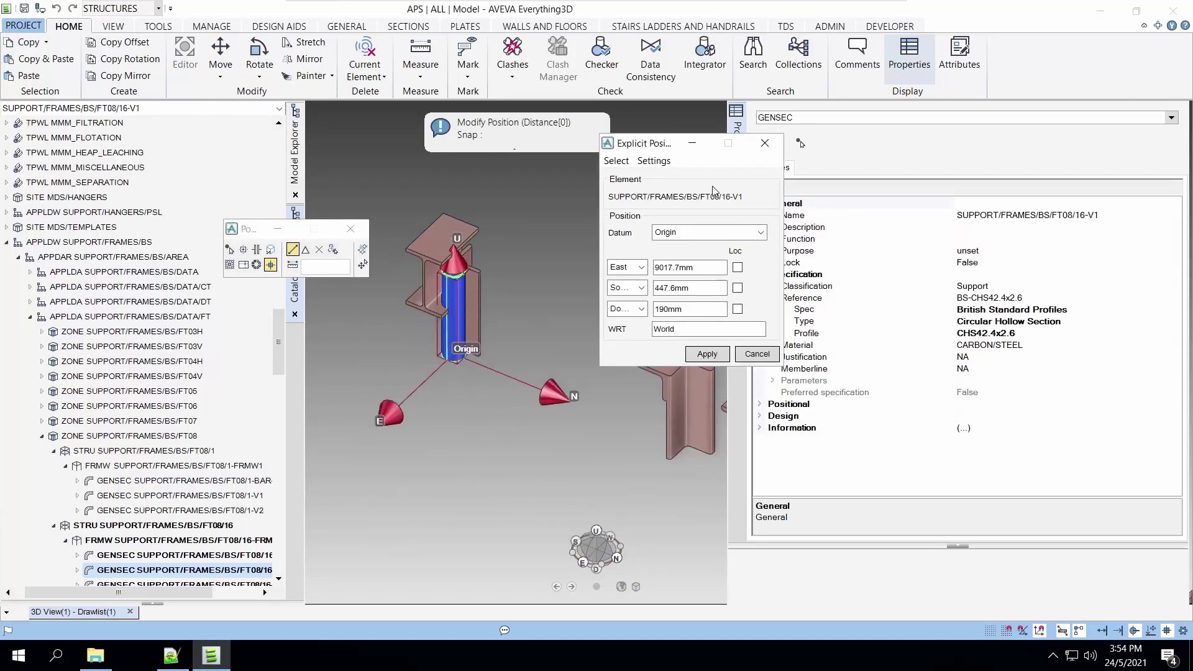
pyautogui.click(726, 235)
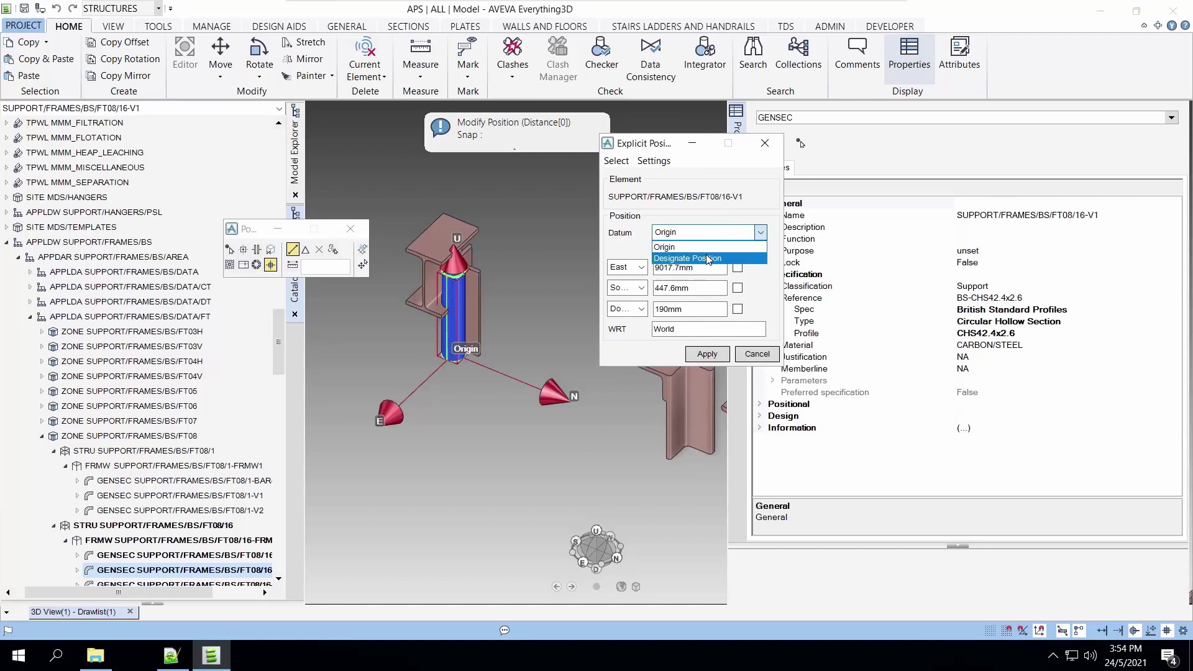
pyautogui.click(760, 233)
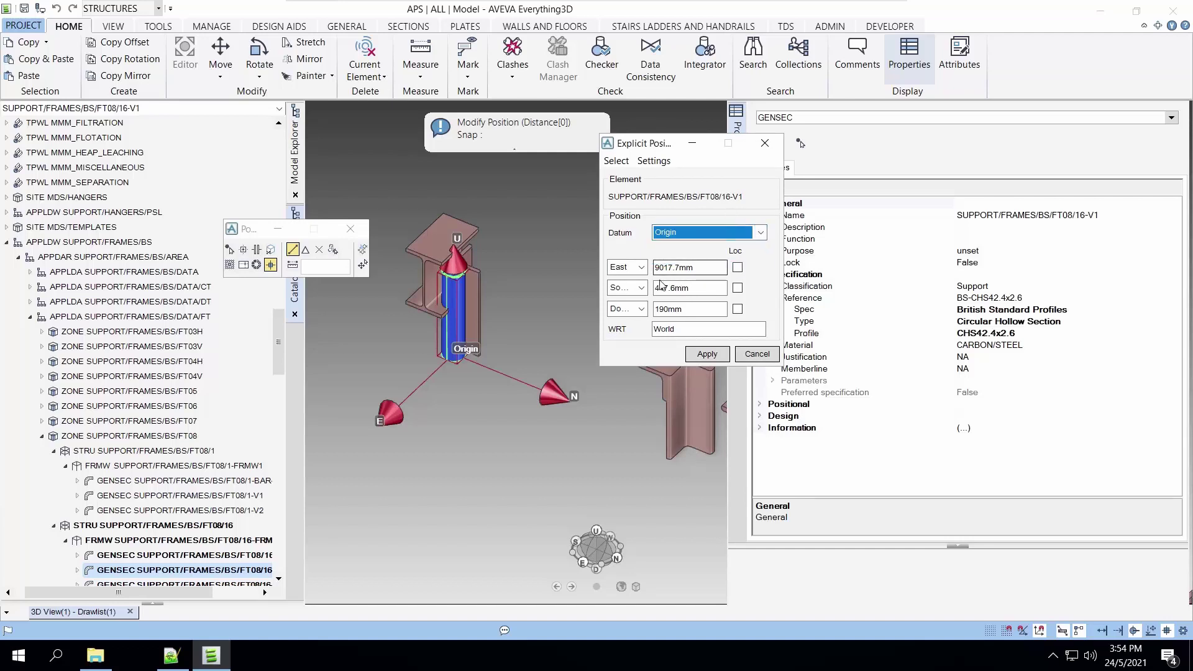
pyautogui.click(738, 309)
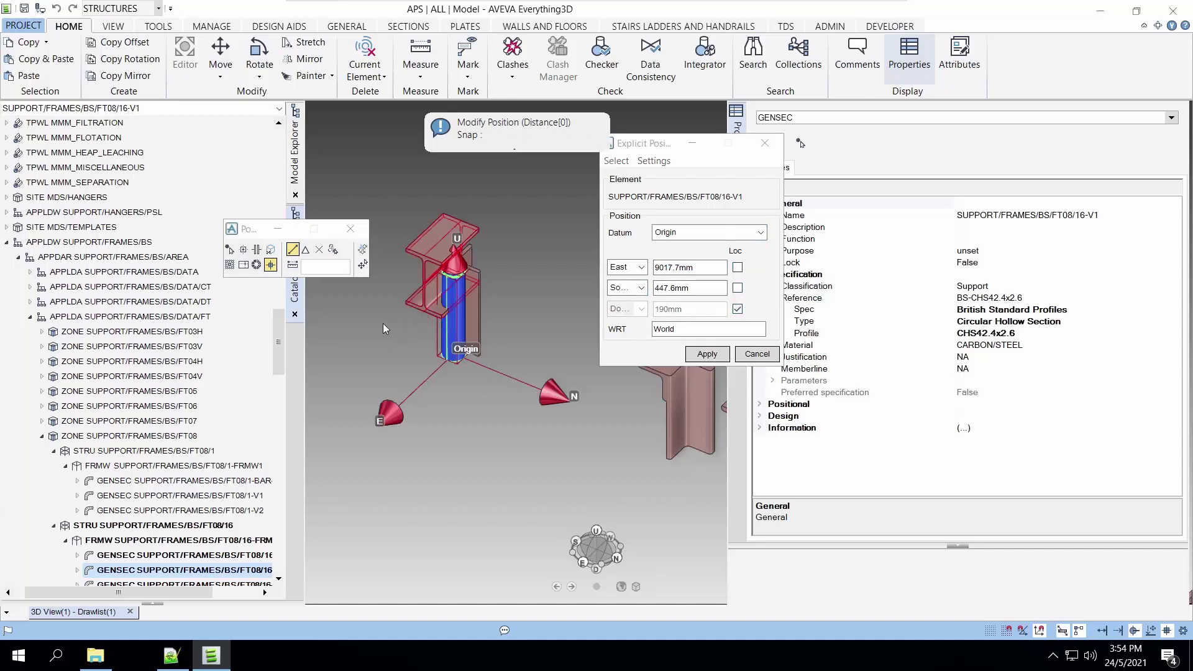
pyautogui.click(423, 313)
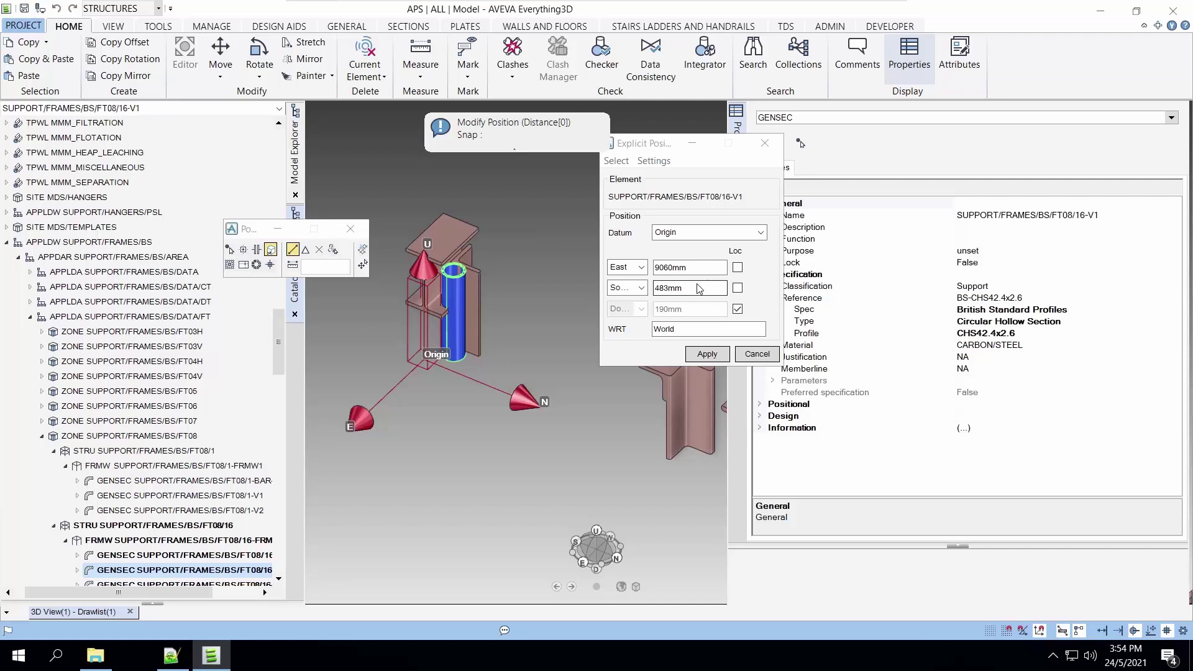
pyautogui.click(706, 354)
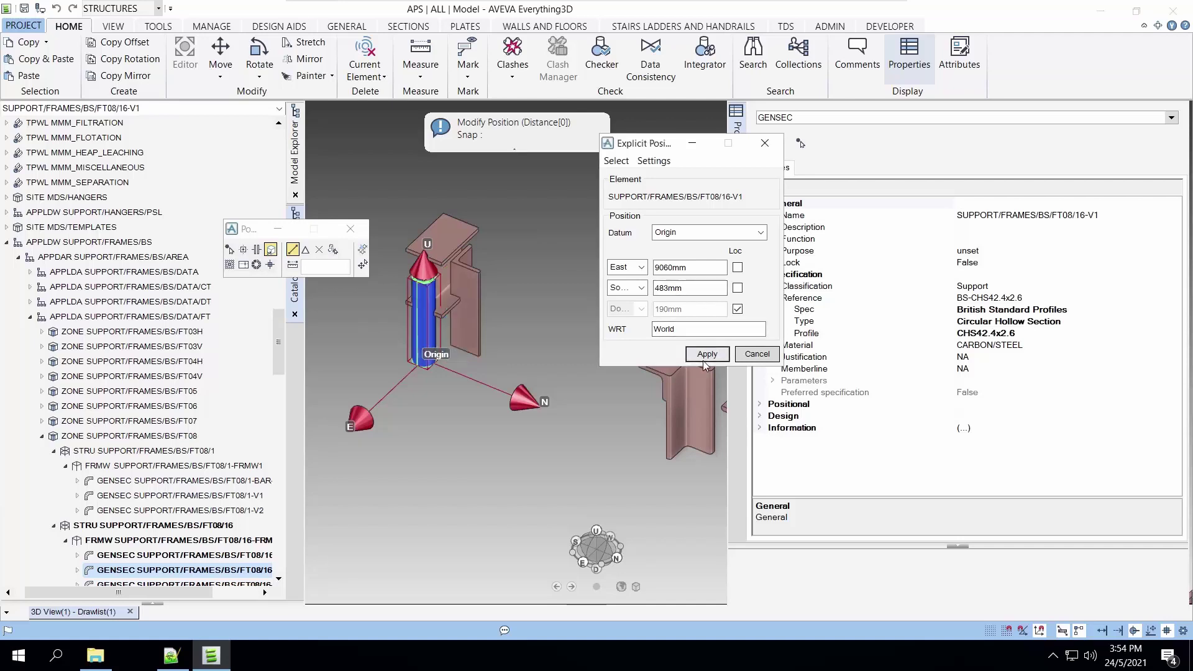
# Lock the east and south coordinates and snap the tube's height to the beam's lower edge.
pyautogui.click(738, 267)
pyautogui.click(737, 288)
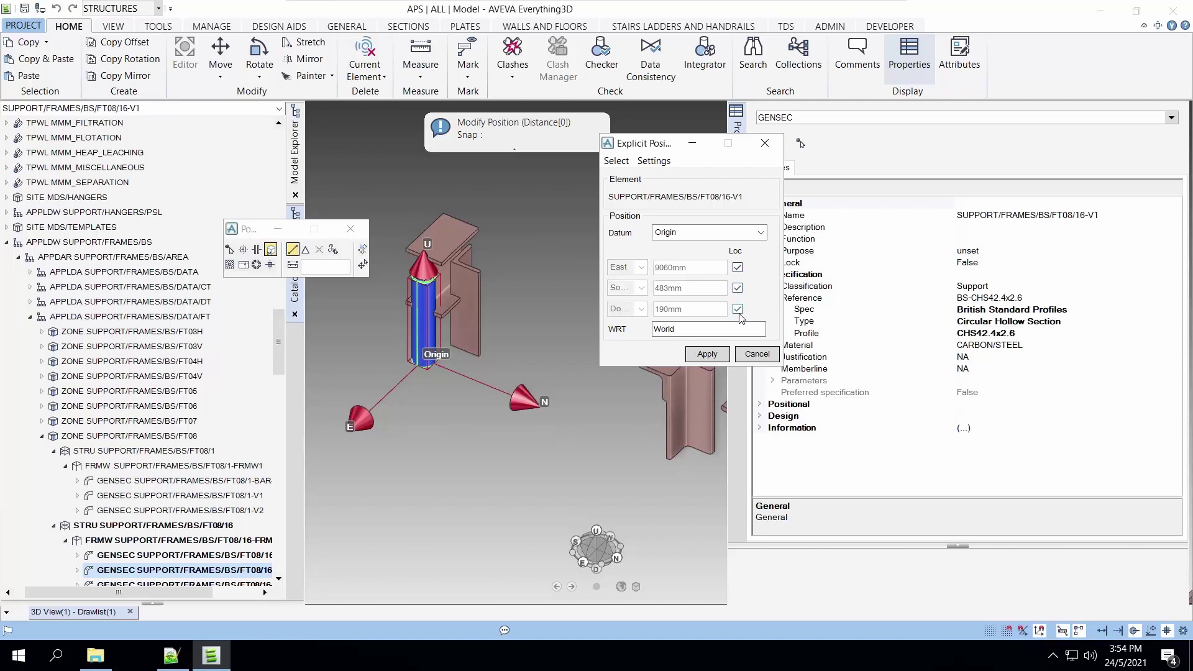
pyautogui.click(737, 309)
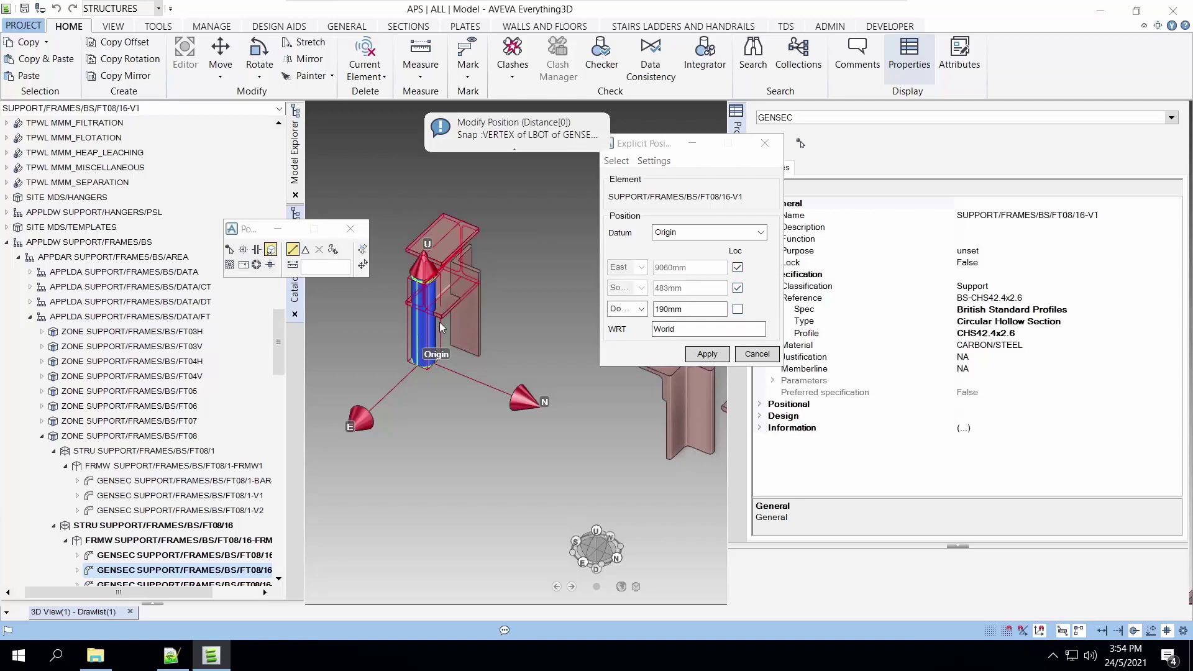
pyautogui.click(440, 321)
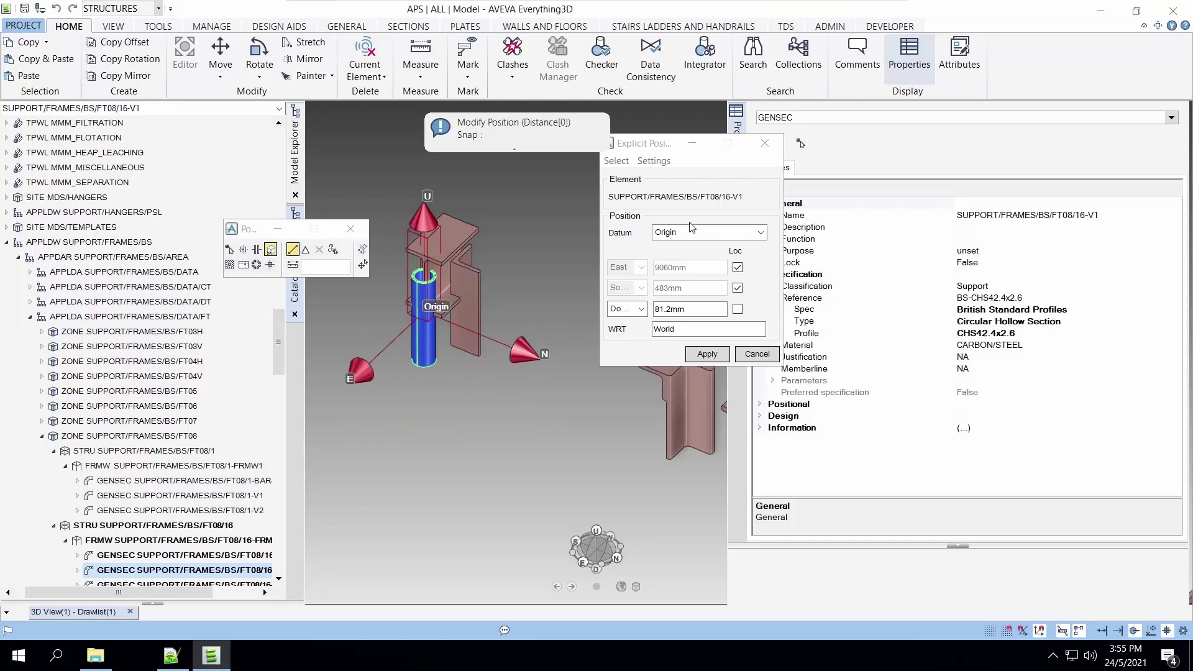
# With a designated datum at the column top, snap it to the beam's LBOT underside and apply.
pyautogui.click(754, 234)
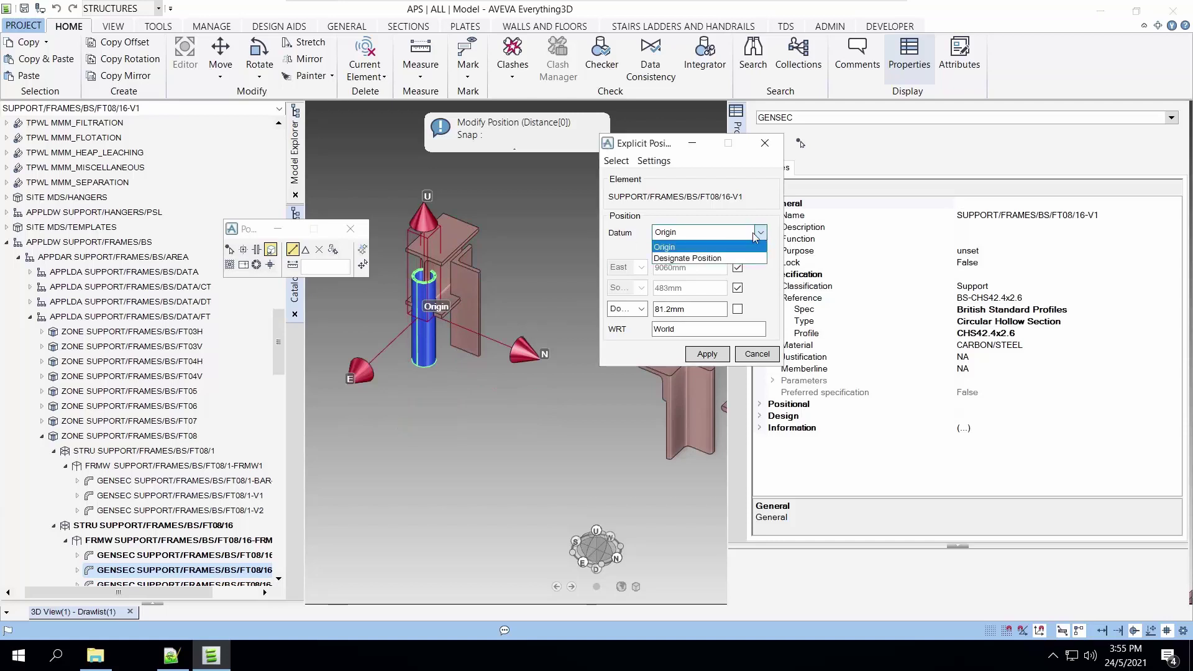
pyautogui.click(719, 259)
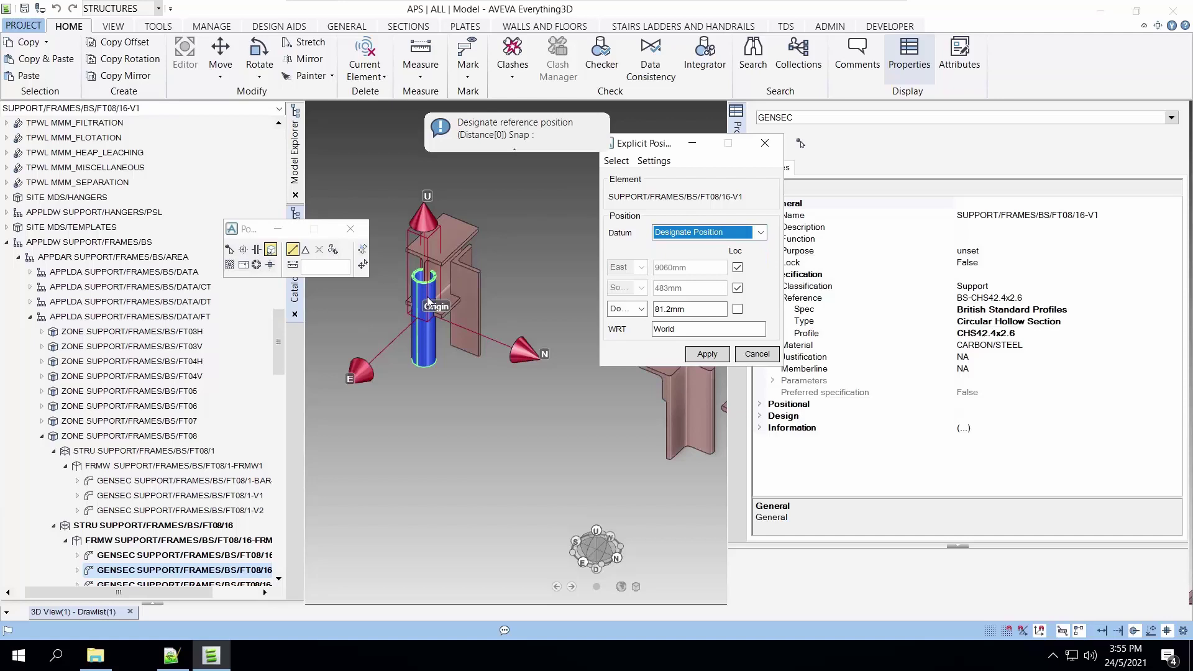
pyautogui.click(616, 162)
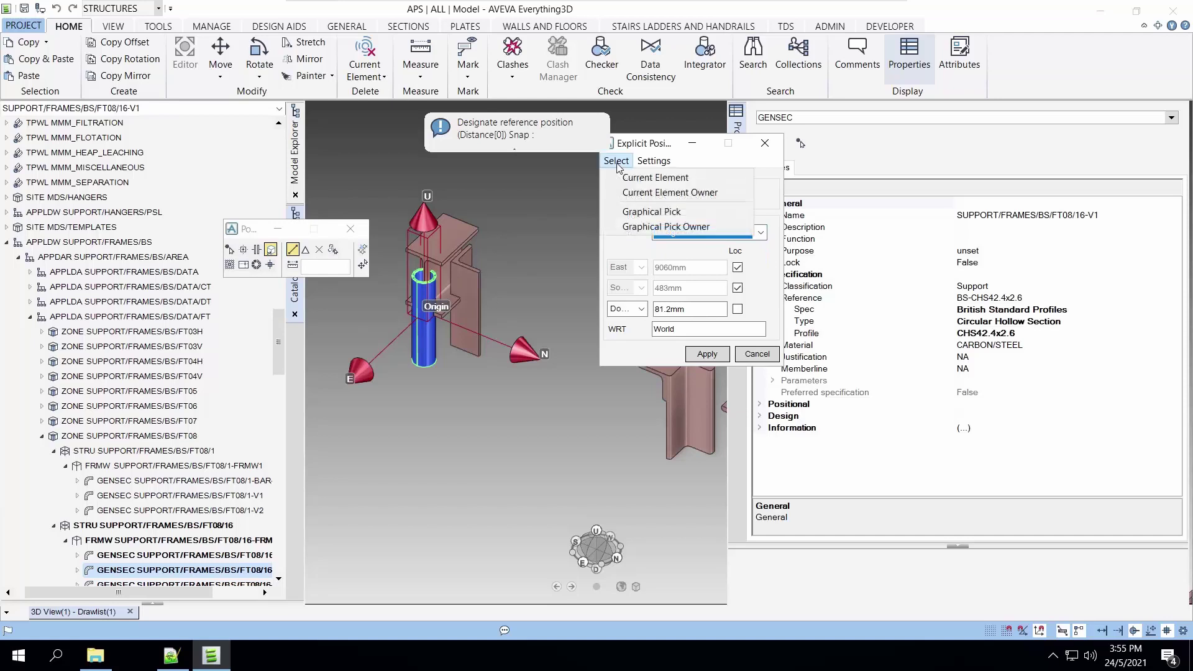
pyautogui.click(656, 177)
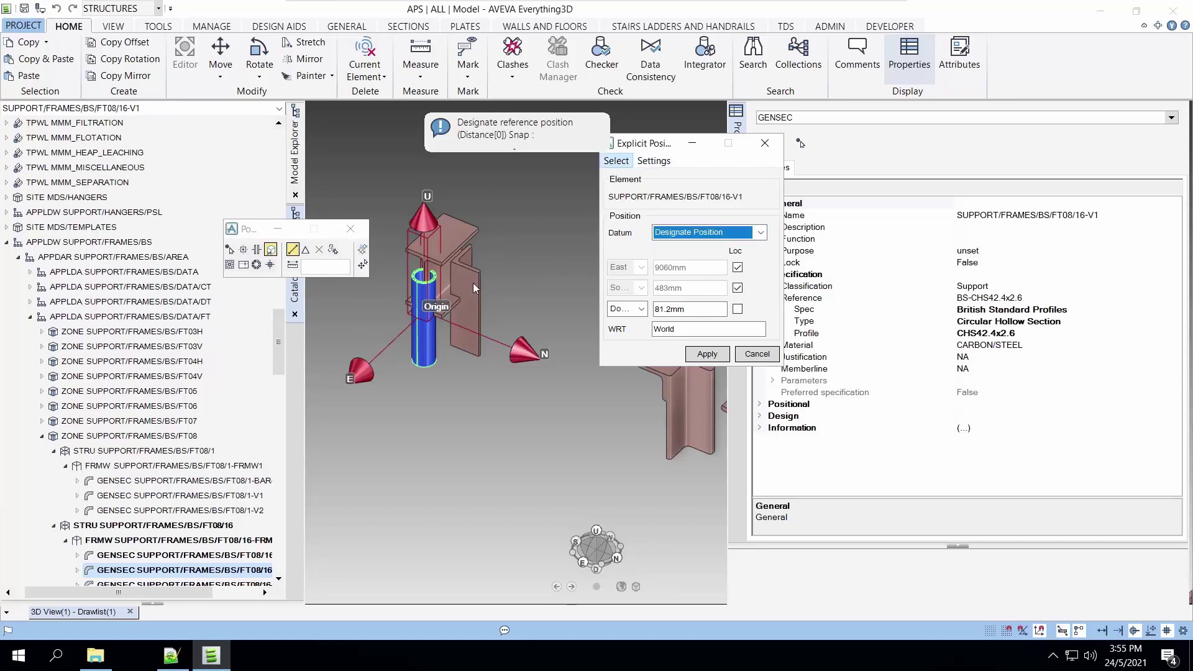
pyautogui.click(616, 160)
pyautogui.click(651, 211)
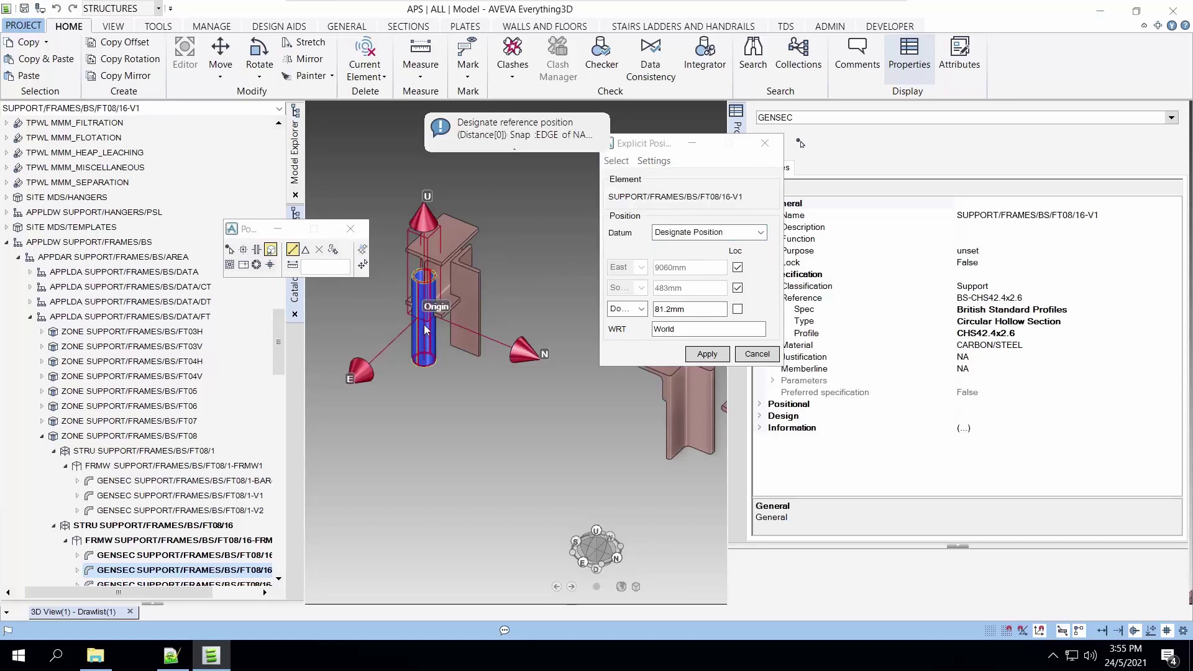
pyautogui.click(426, 278)
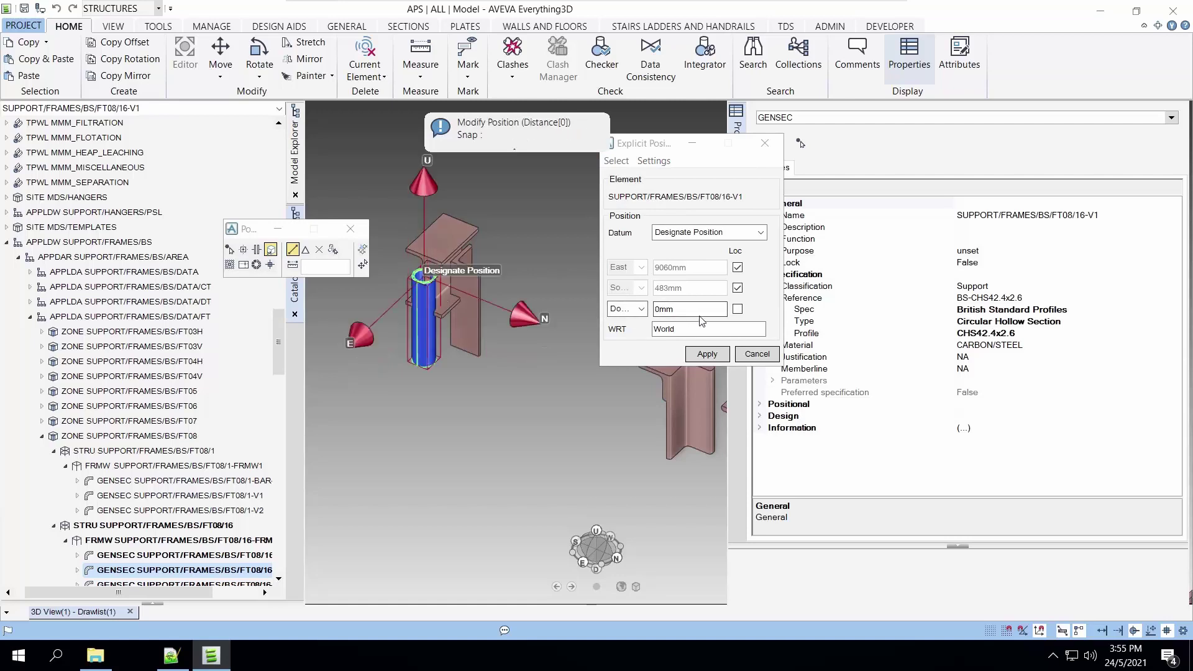
pyautogui.click(445, 326)
pyautogui.click(708, 355)
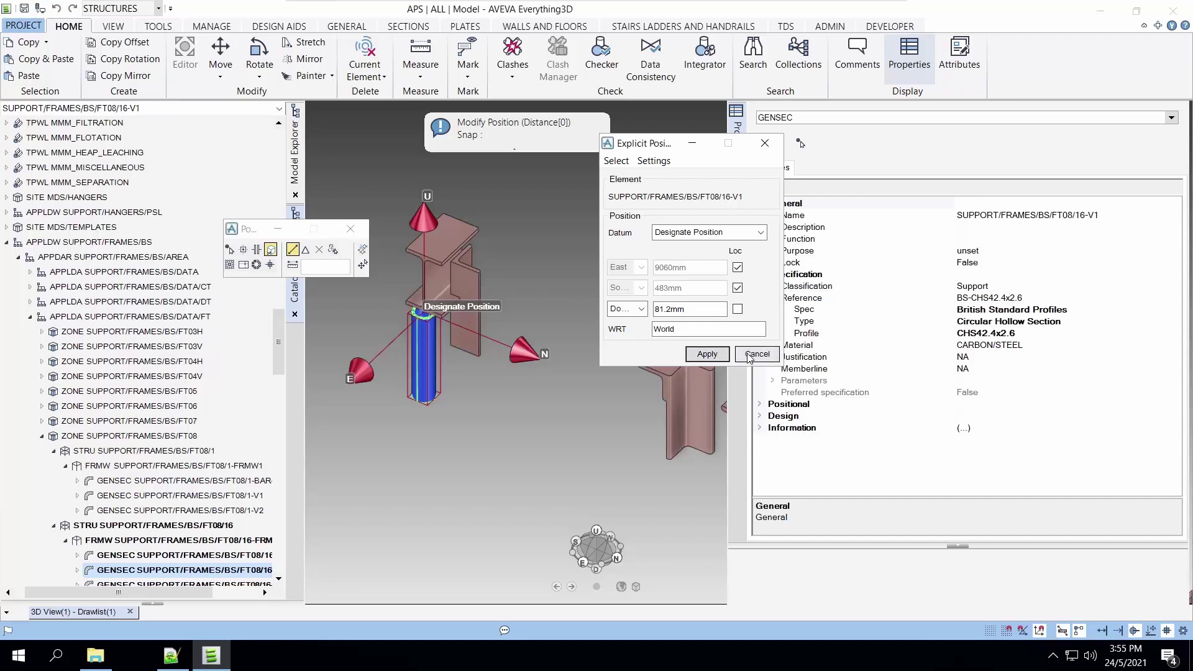
pyautogui.click(758, 354)
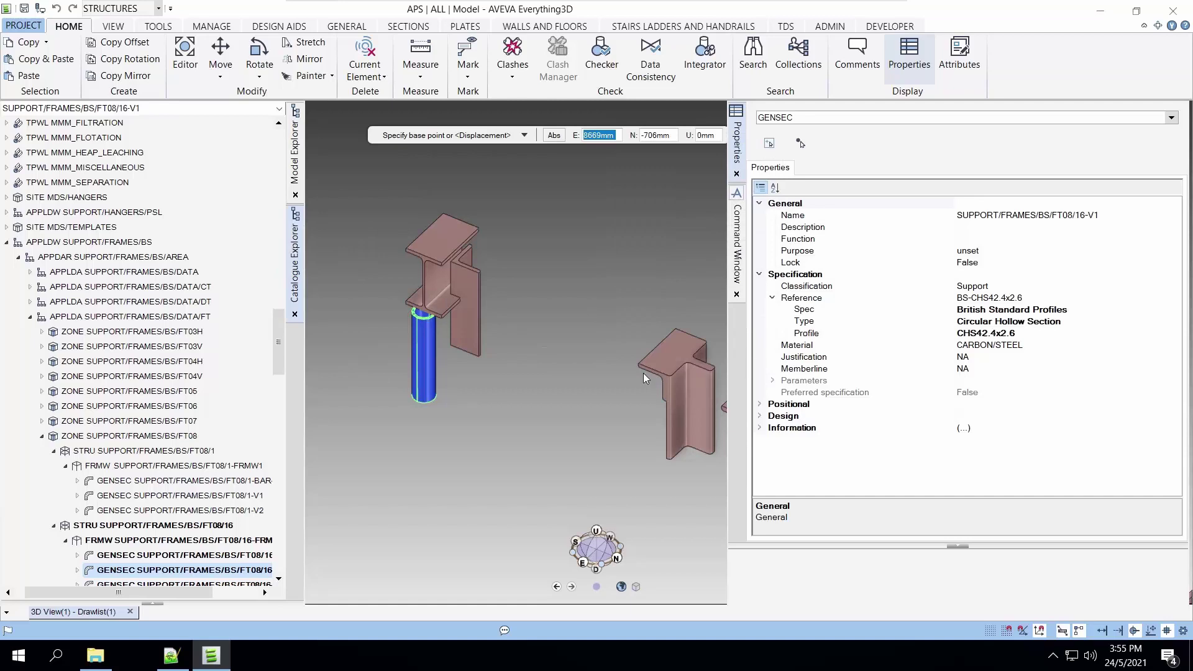
# Change column V1's Profile property from CHS42.4x2.6 to CHS60.3x5.0.
pyautogui.click(1076, 336)
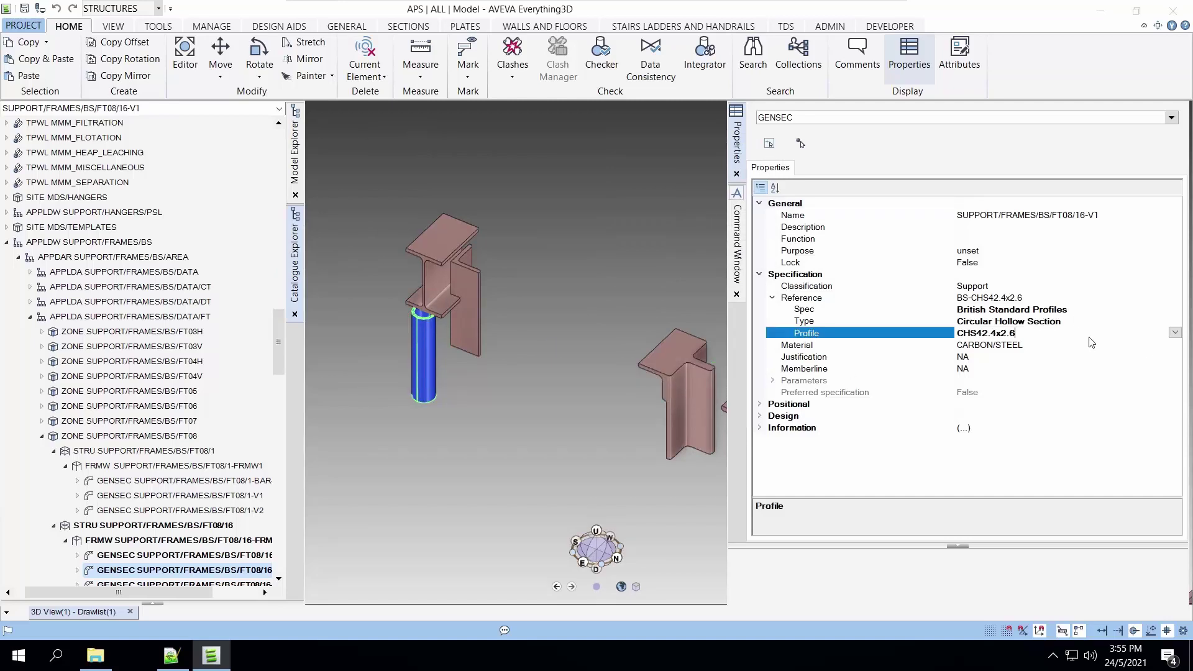
pyautogui.click(1175, 334)
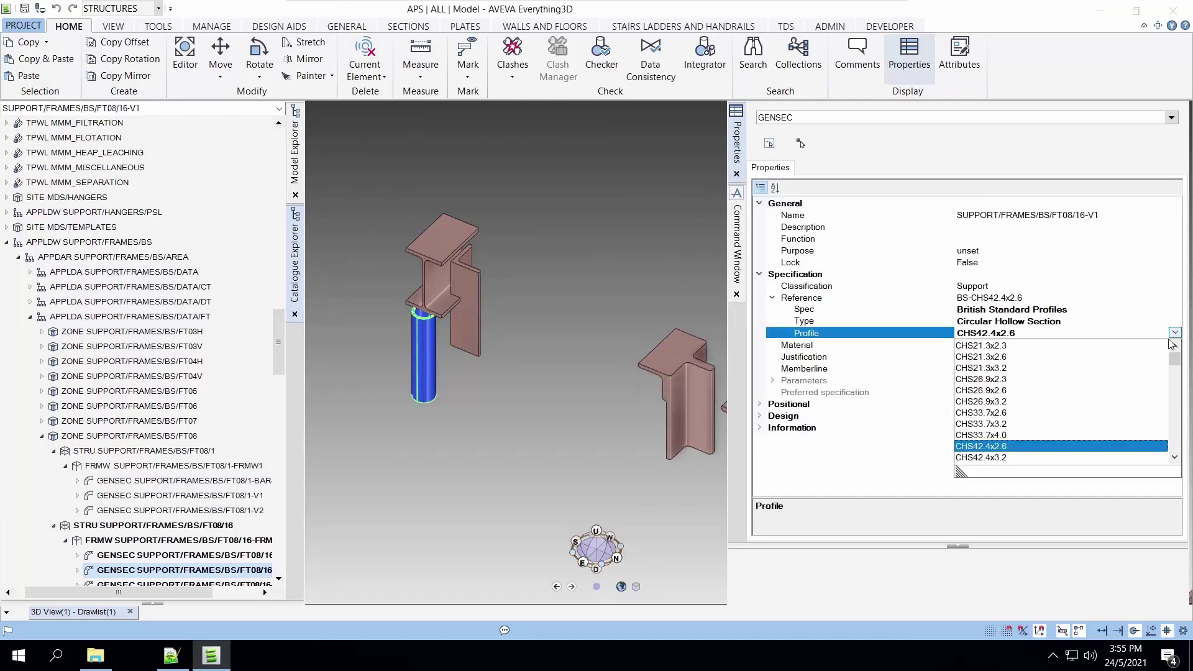
pyautogui.scroll(-6, 1001, 404)
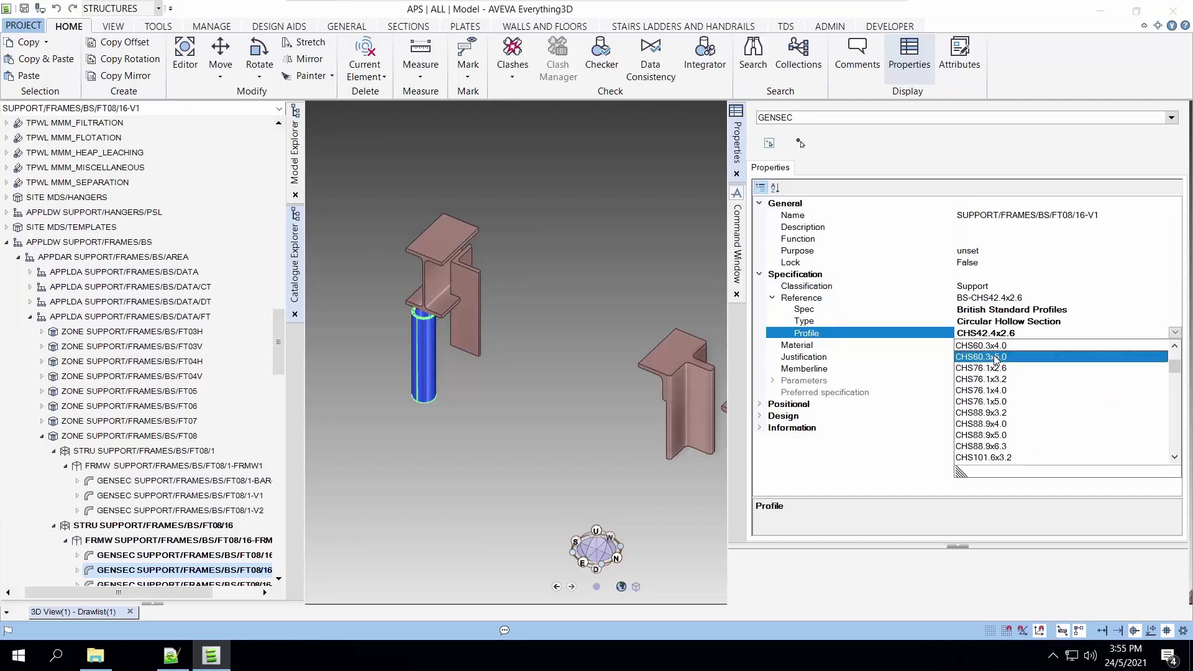
pyautogui.click(994, 356)
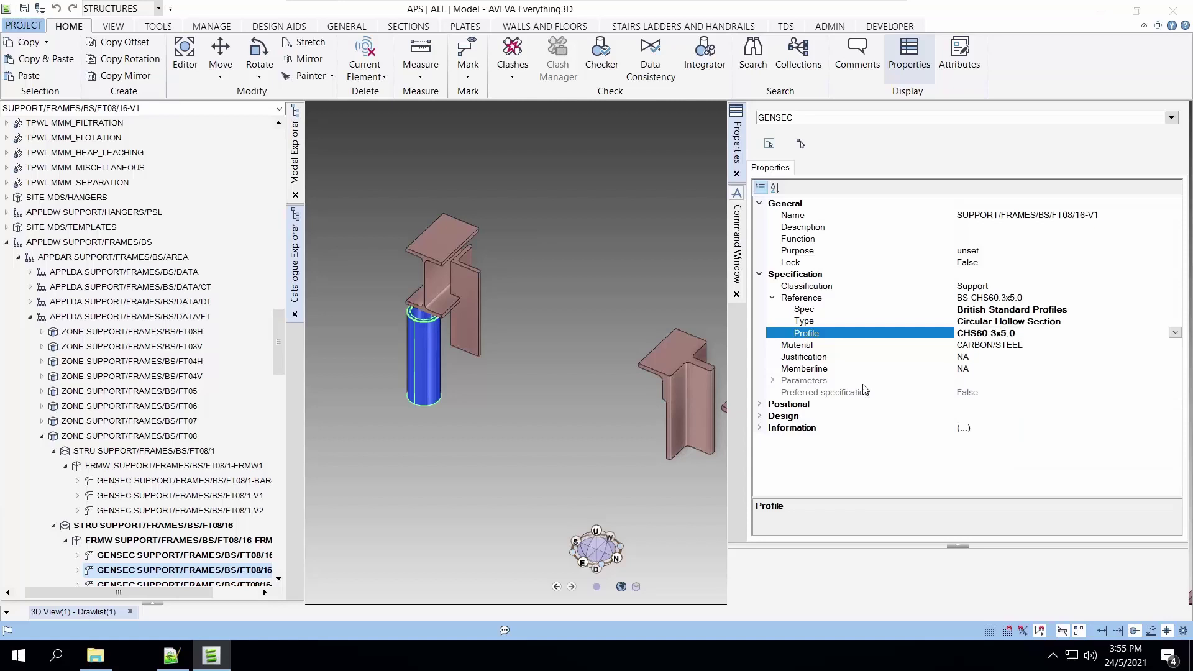
pyautogui.hotkey('ctrl', 'm')
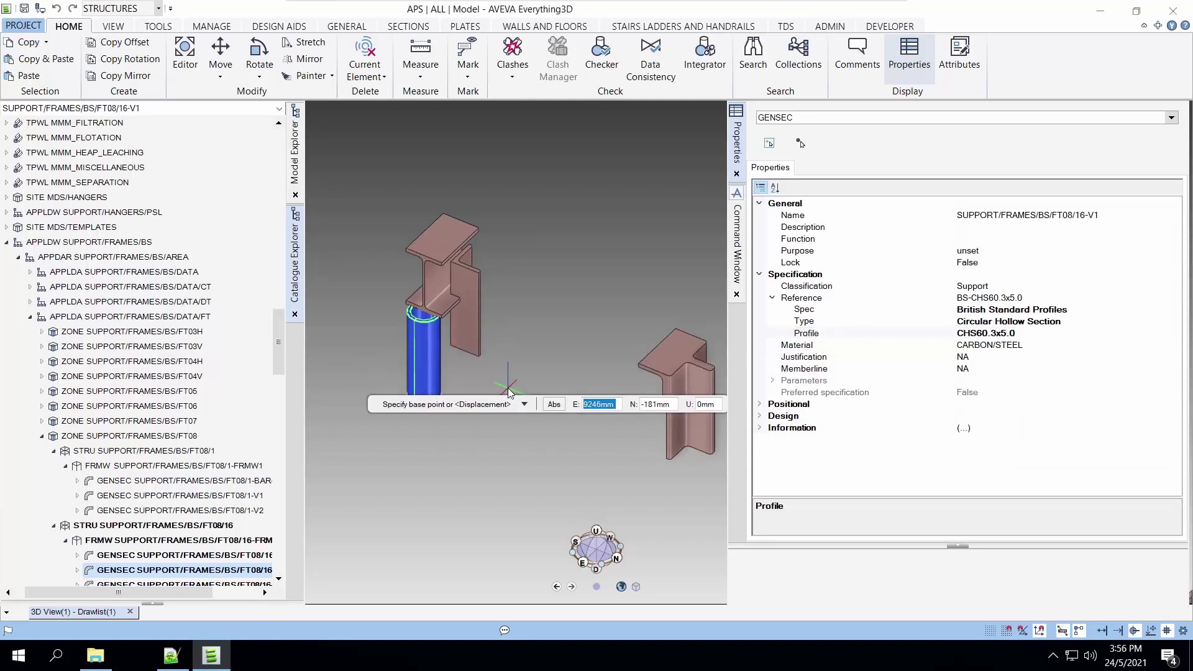
pyautogui.press('Escape')
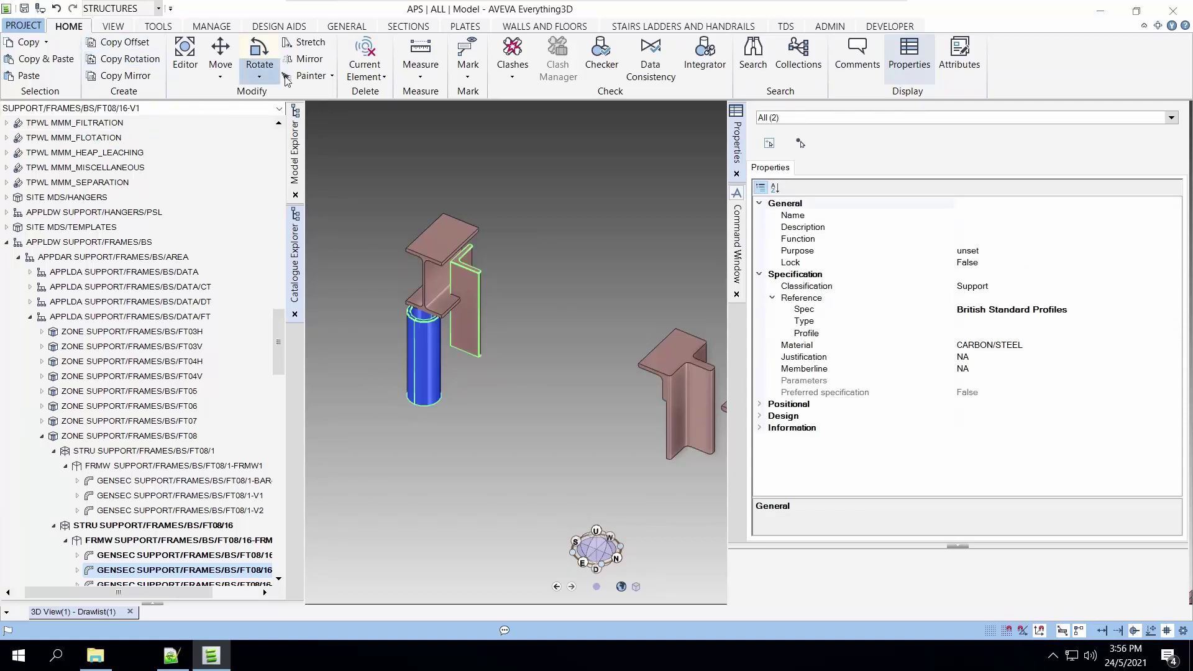
# Paint the column's CHS60.3x5.0 section onto the upright angle plate with Painter > Current Element.
pyautogui.click(327, 78)
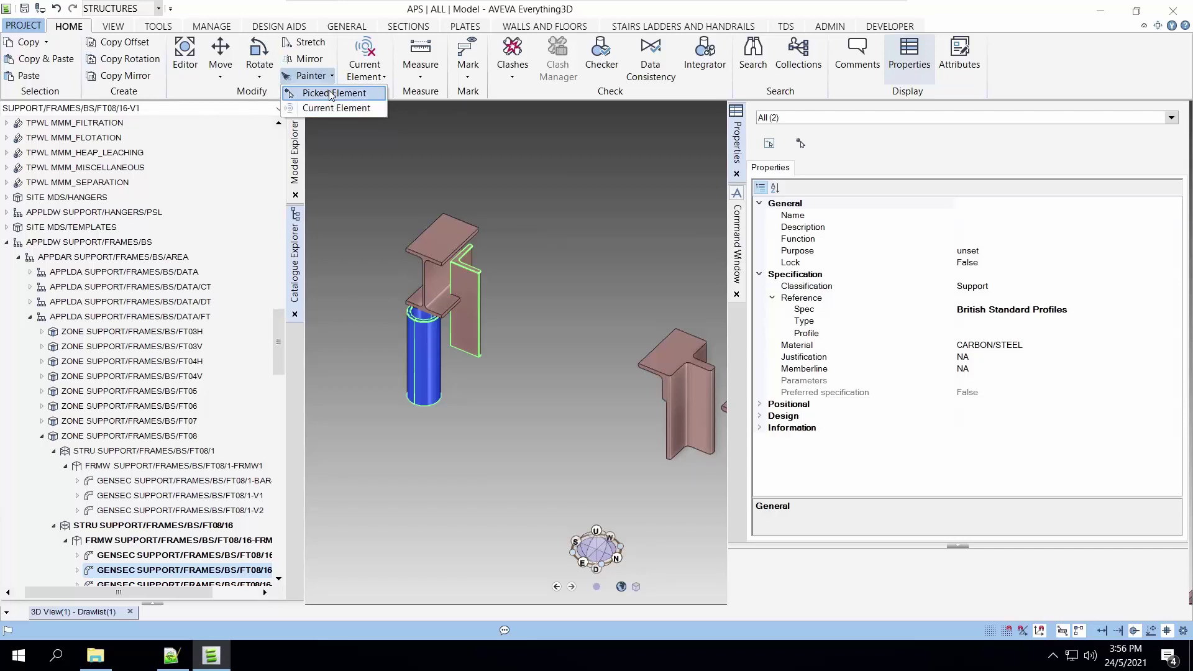
pyautogui.click(326, 106)
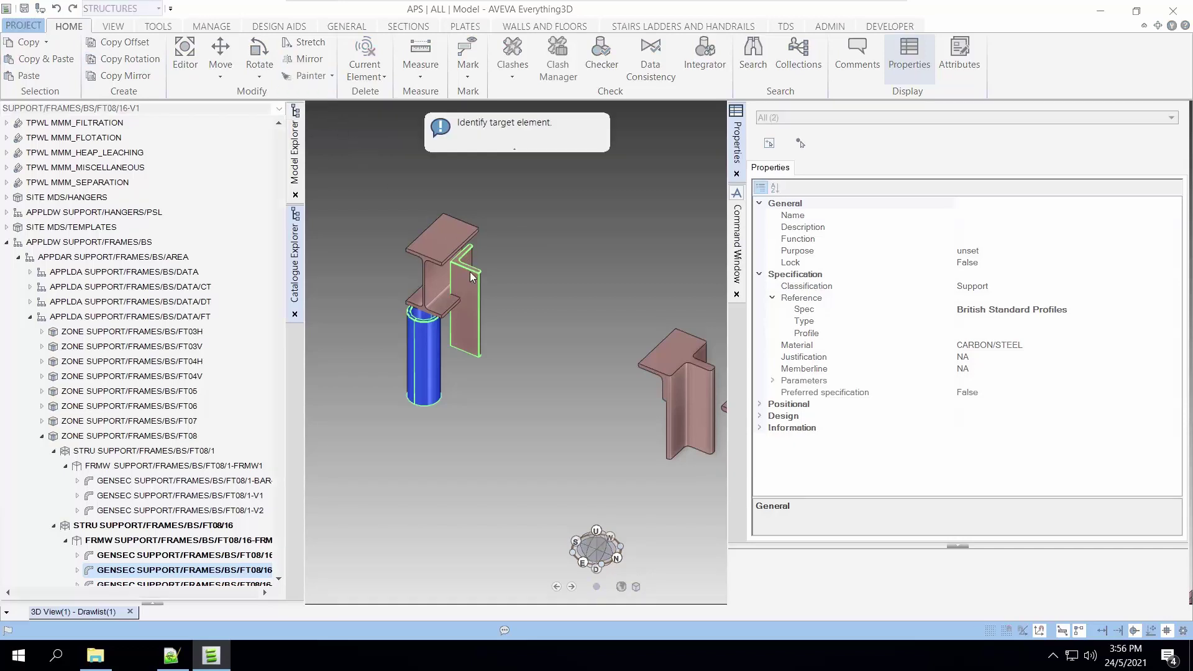
pyautogui.click(475, 305)
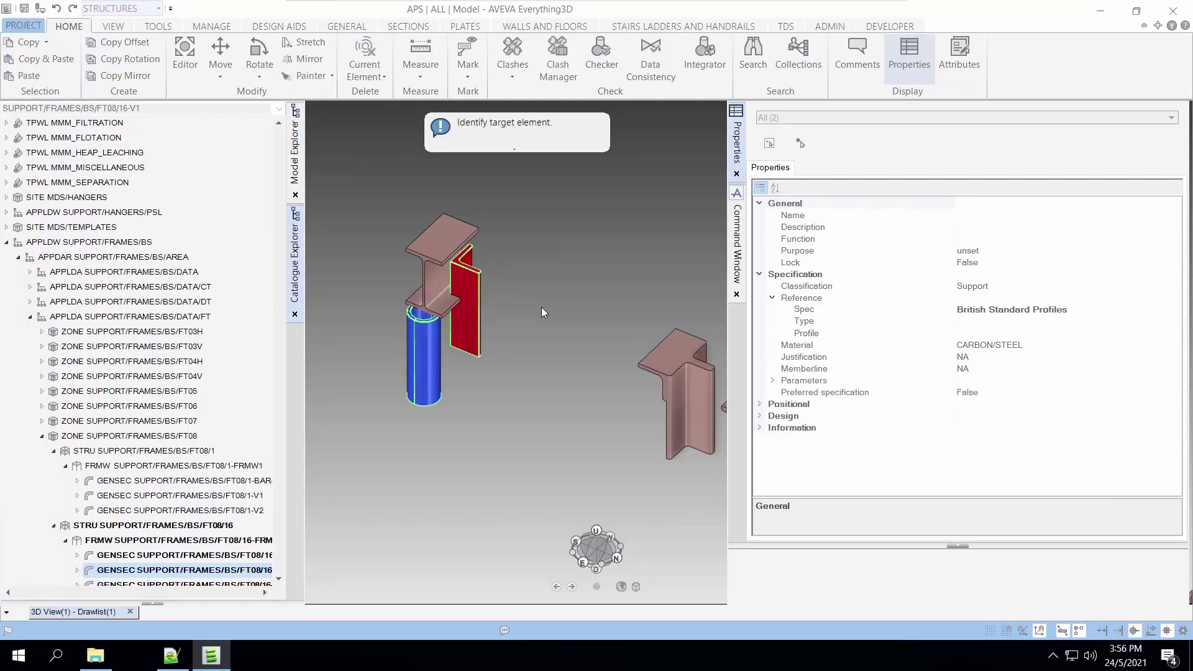
pyautogui.press('Escape')
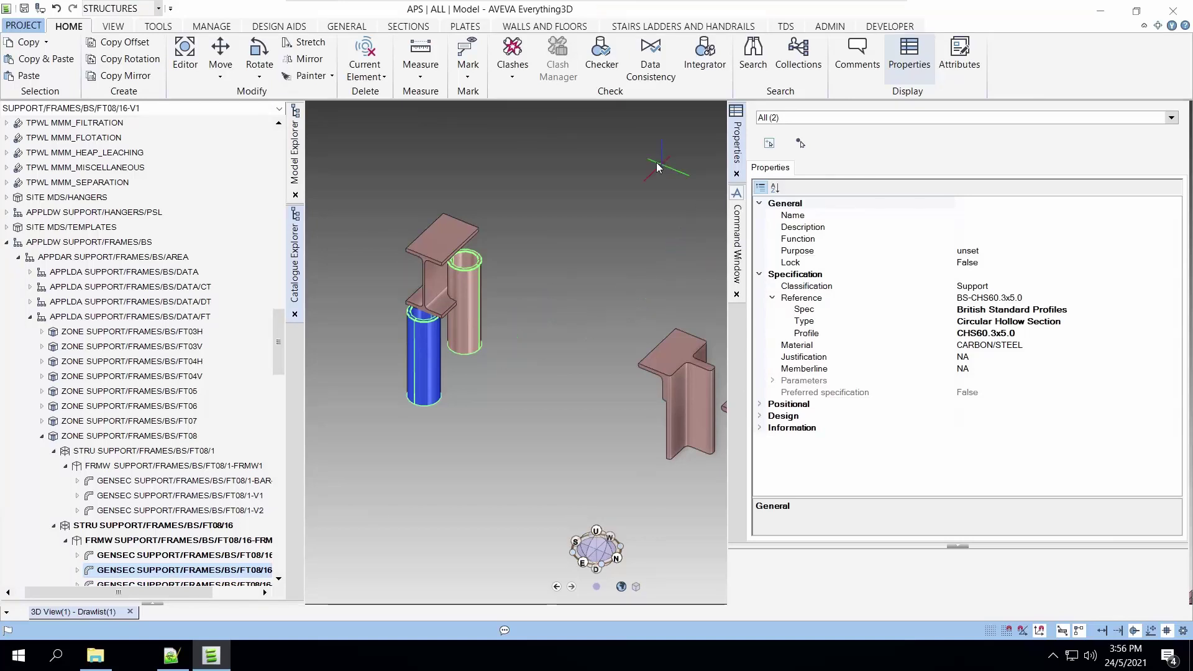
# Start repositioning the steelwork with the second column V2 as the element to move.
pyautogui.click(217, 77)
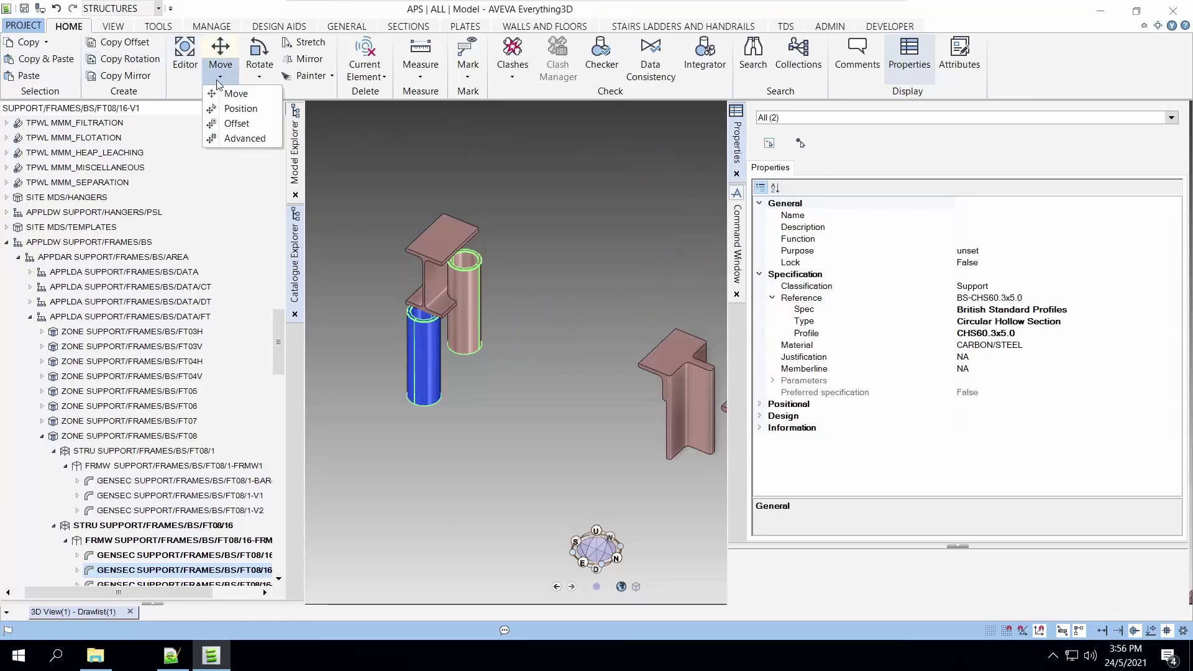
pyautogui.click(237, 109)
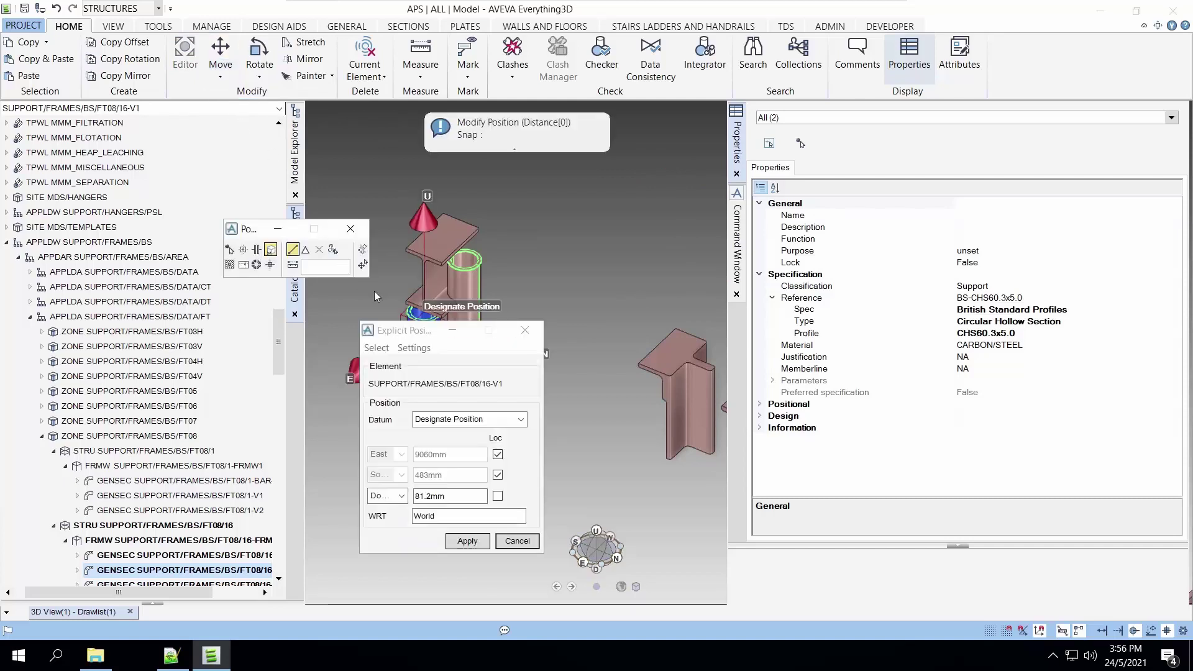
pyautogui.moveTo(407, 333); pyautogui.dragTo(812, 287)
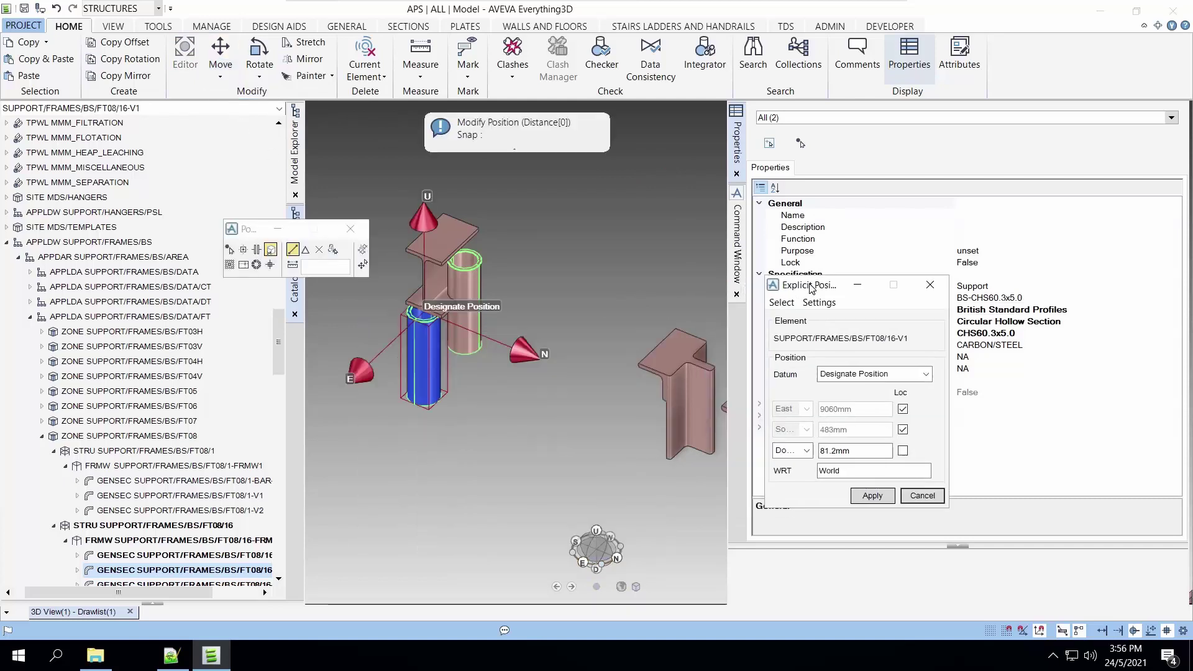
pyautogui.click(255, 555)
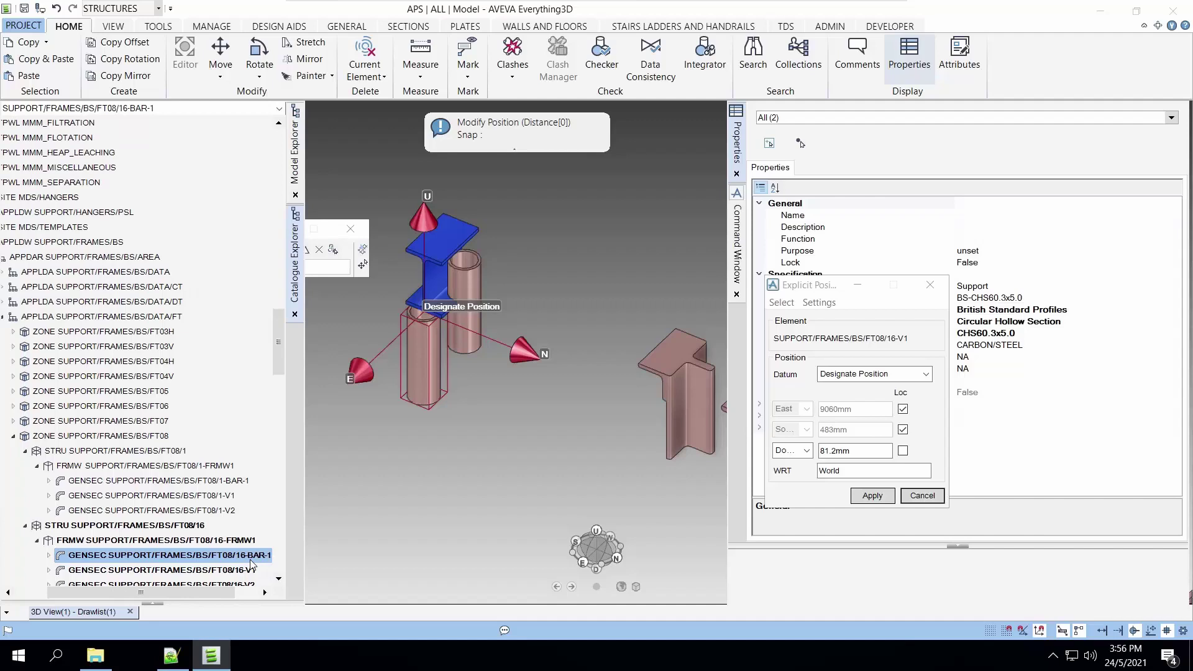
pyautogui.click(236, 586)
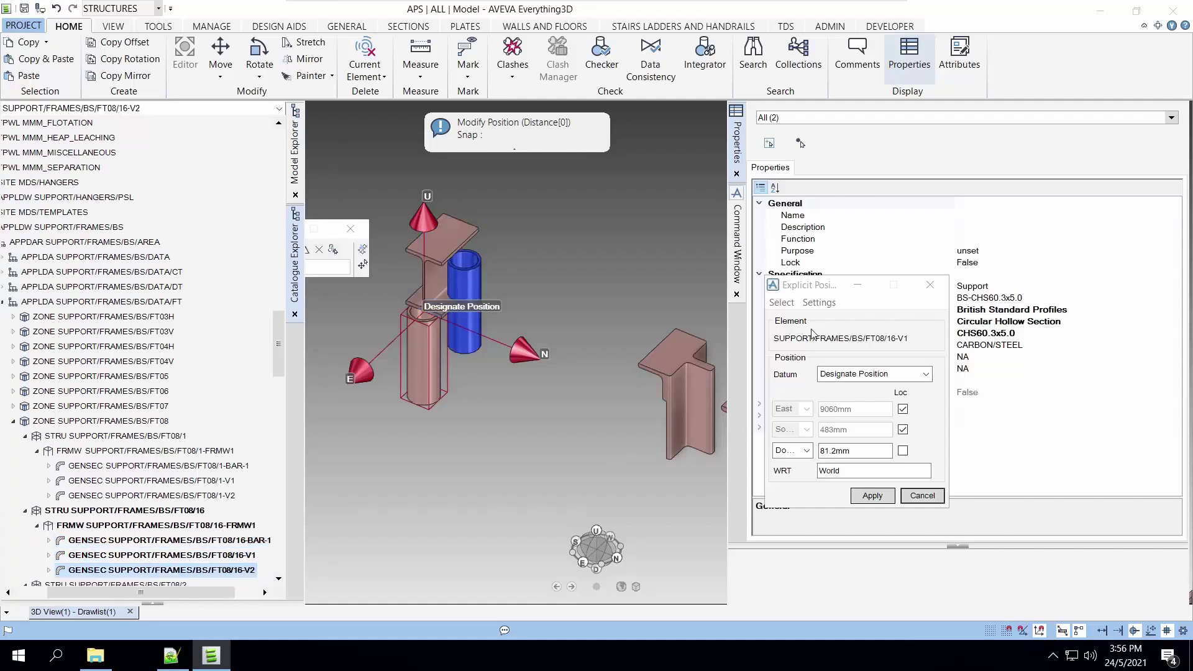
pyautogui.click(782, 303)
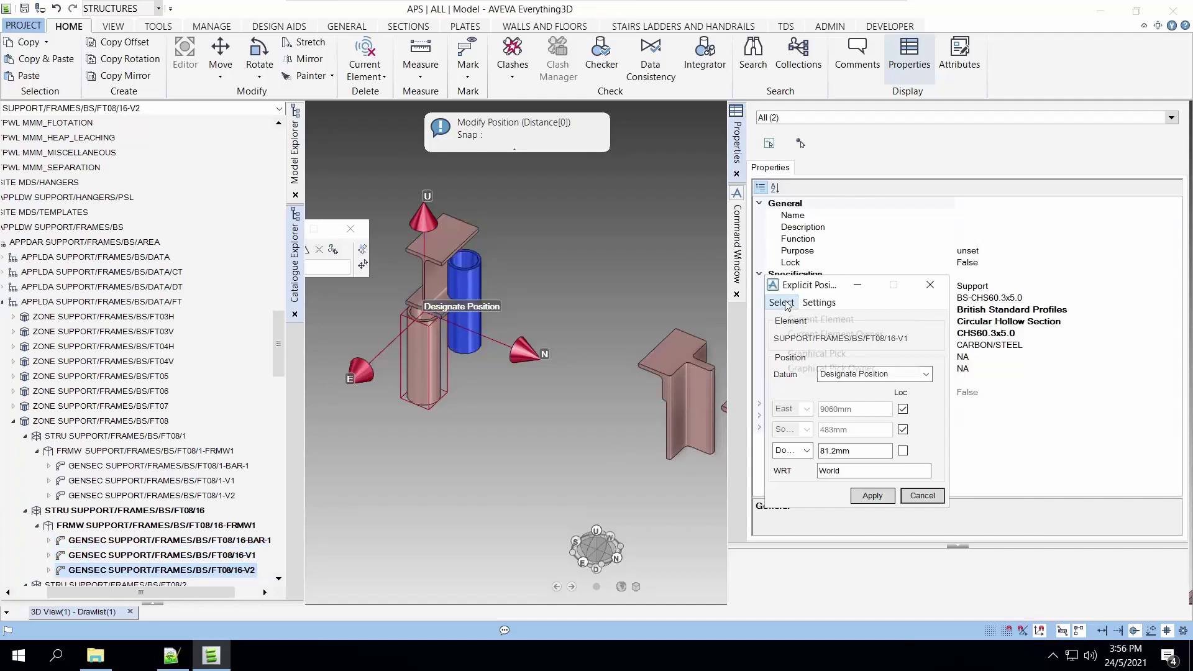
pyautogui.click(795, 319)
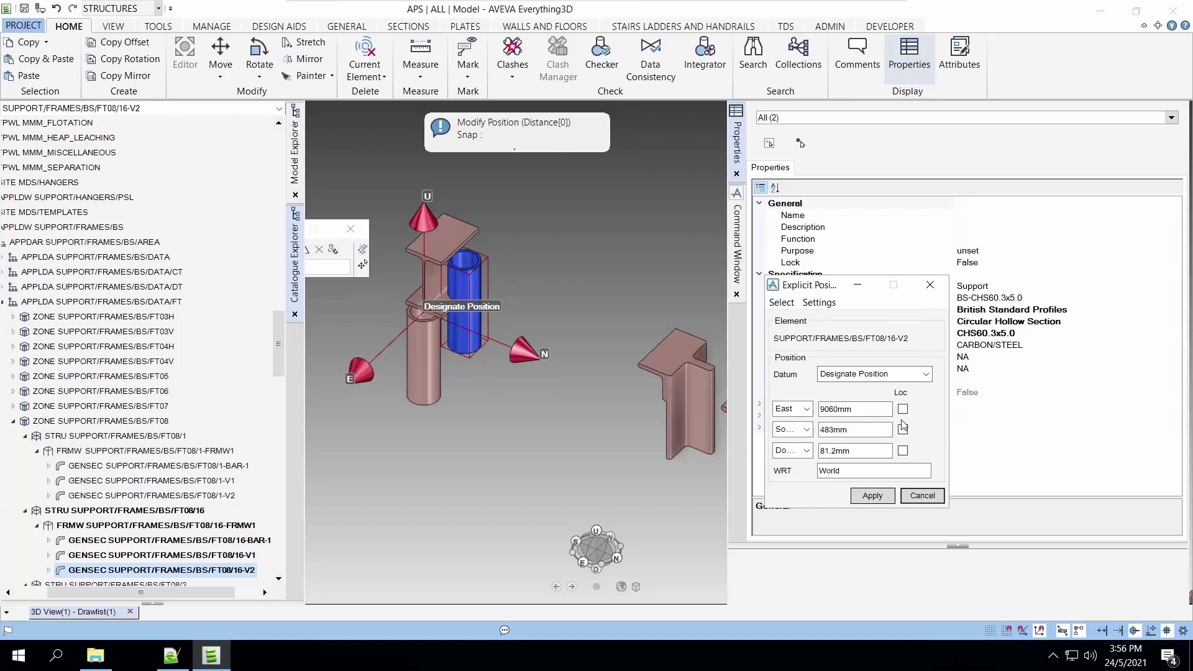
# Snap column V2's top beneath the I-beam, placing it at 8940mm east, 483mm south.
pyautogui.click(903, 450)
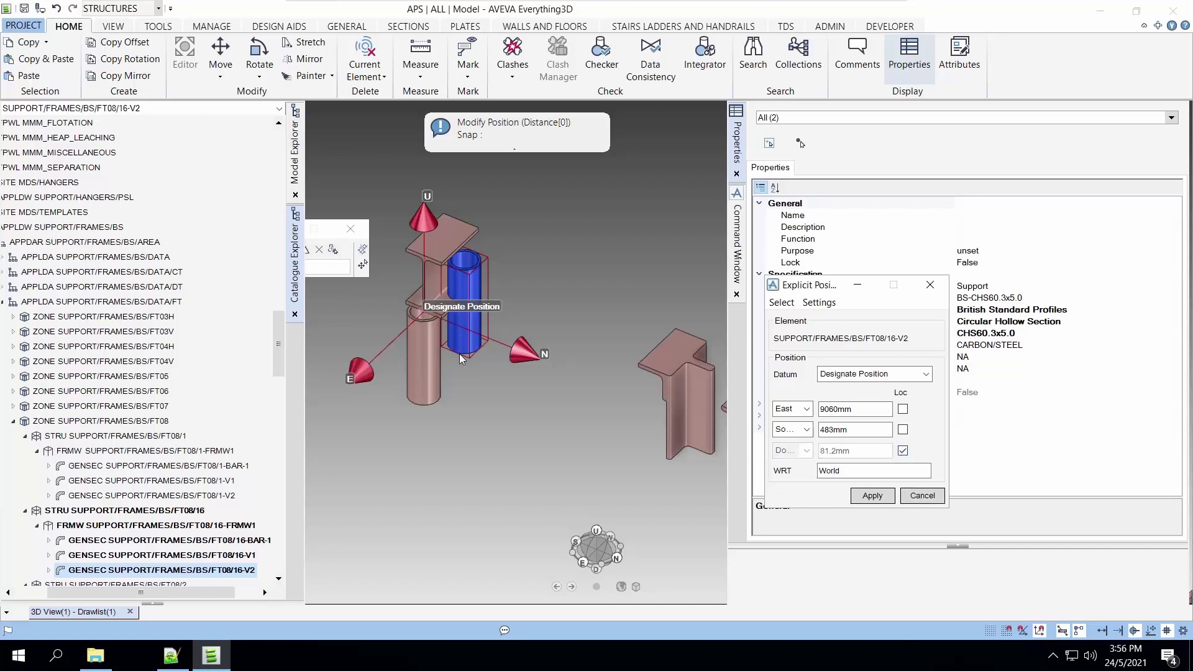
pyautogui.moveTo(460, 359); pyautogui.dragTo(485, 366, button='middle')
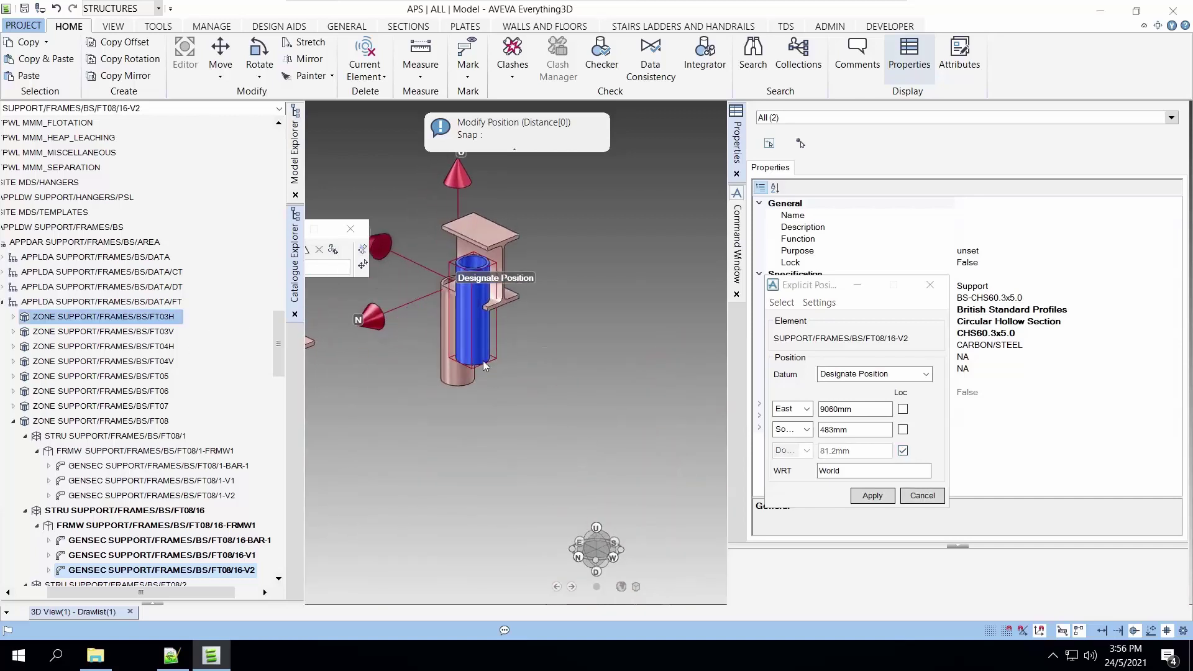
pyautogui.click(903, 451)
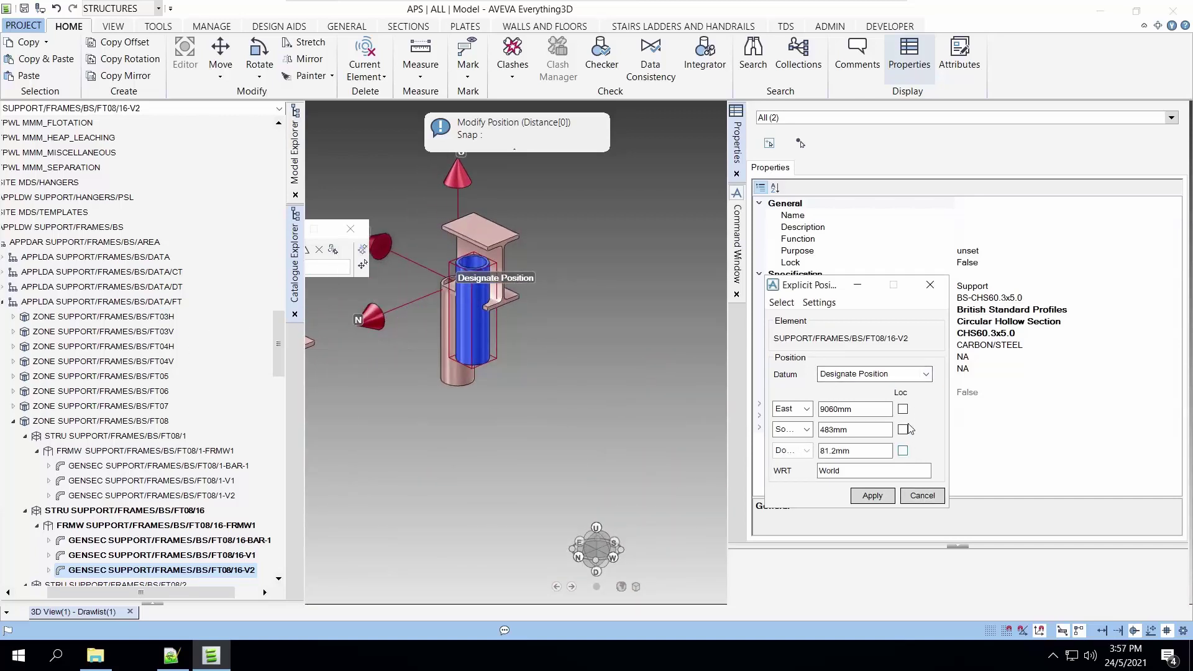
pyautogui.click(903, 376)
pyautogui.click(883, 401)
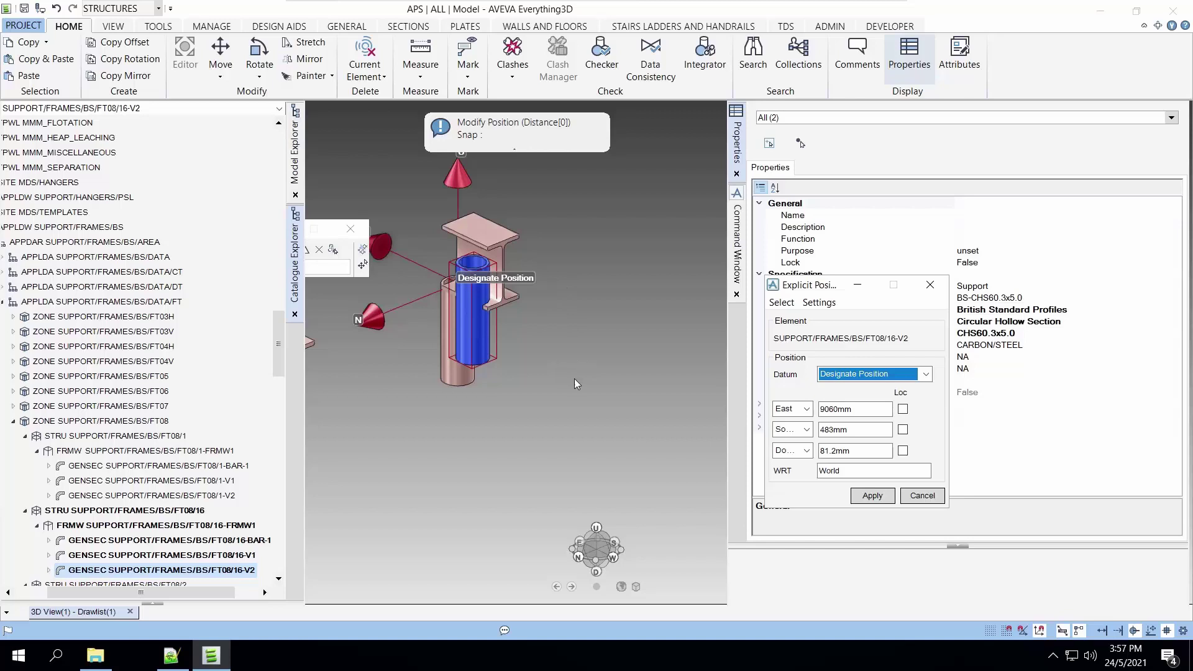
pyautogui.click(472, 269)
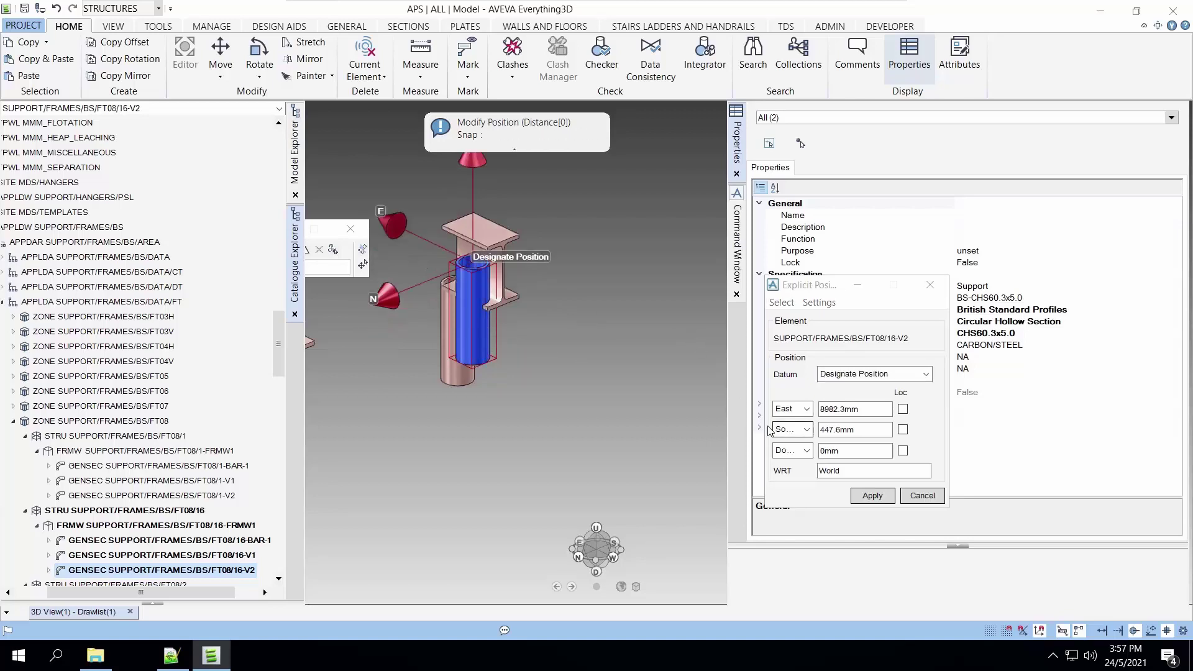
pyautogui.click(504, 304)
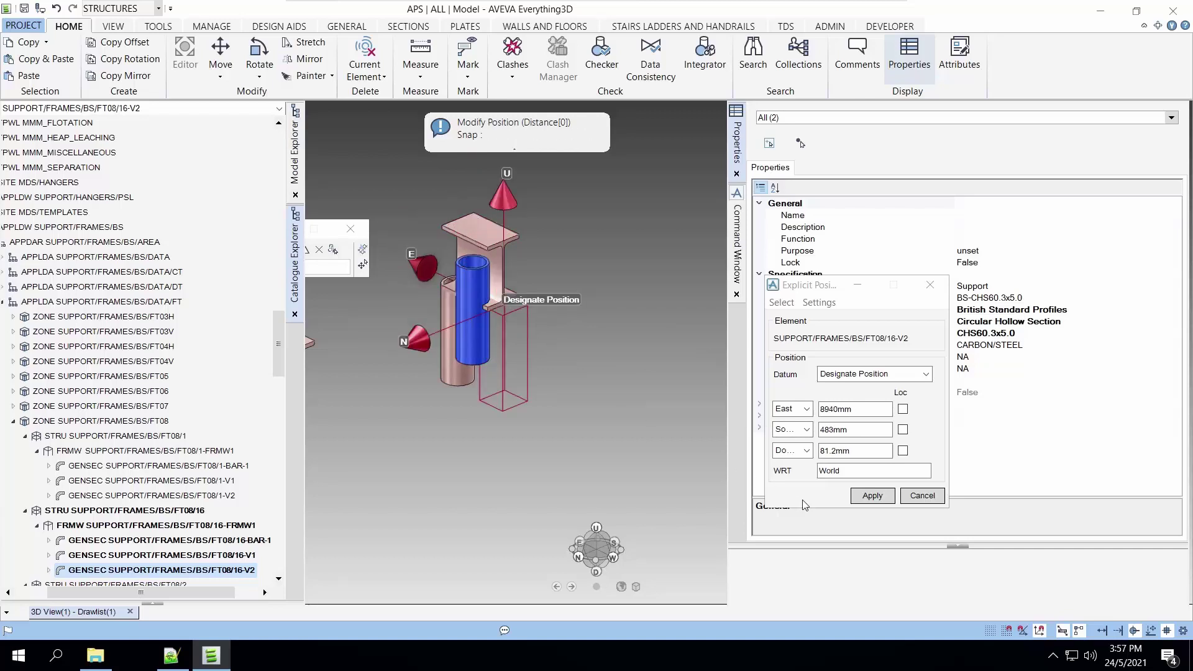
pyautogui.click(873, 495)
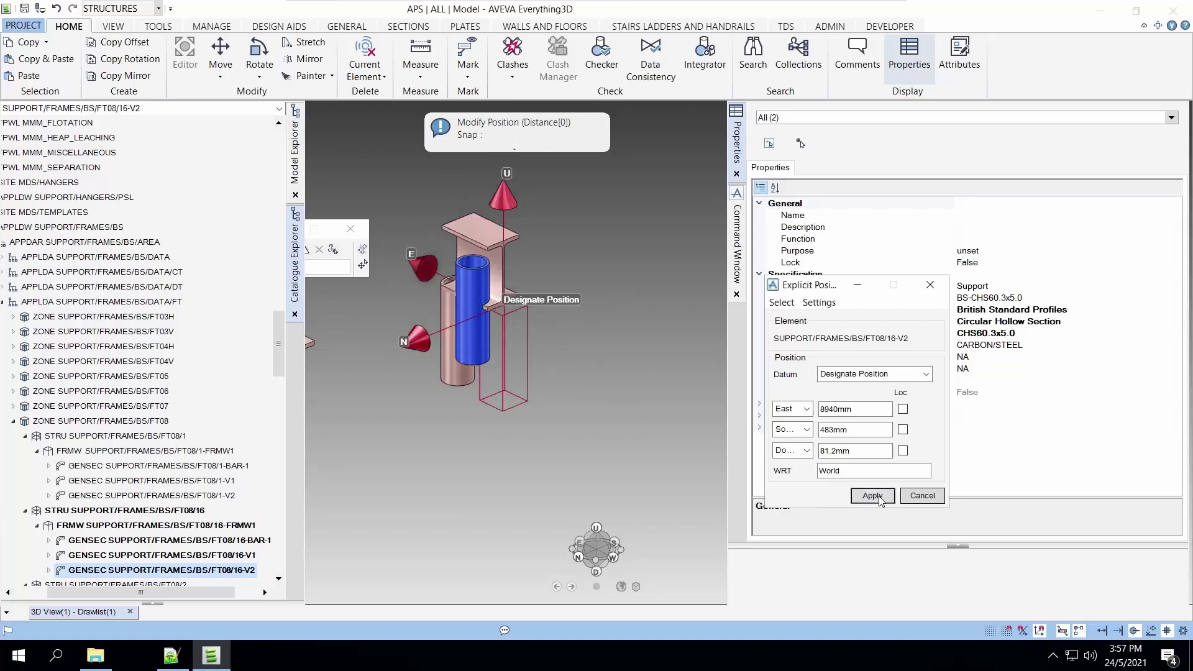
pyautogui.click(924, 496)
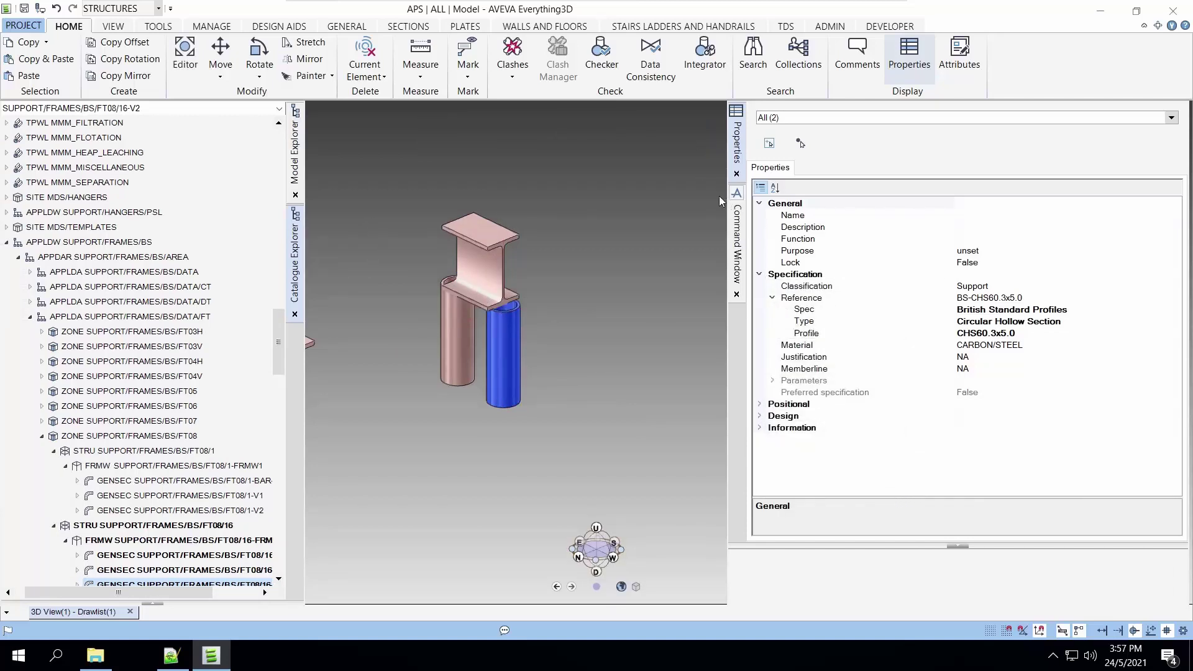
# Set the FT08/16 structure's Description to 'My First Template' and save the changes.
pyautogui.click(27, 10)
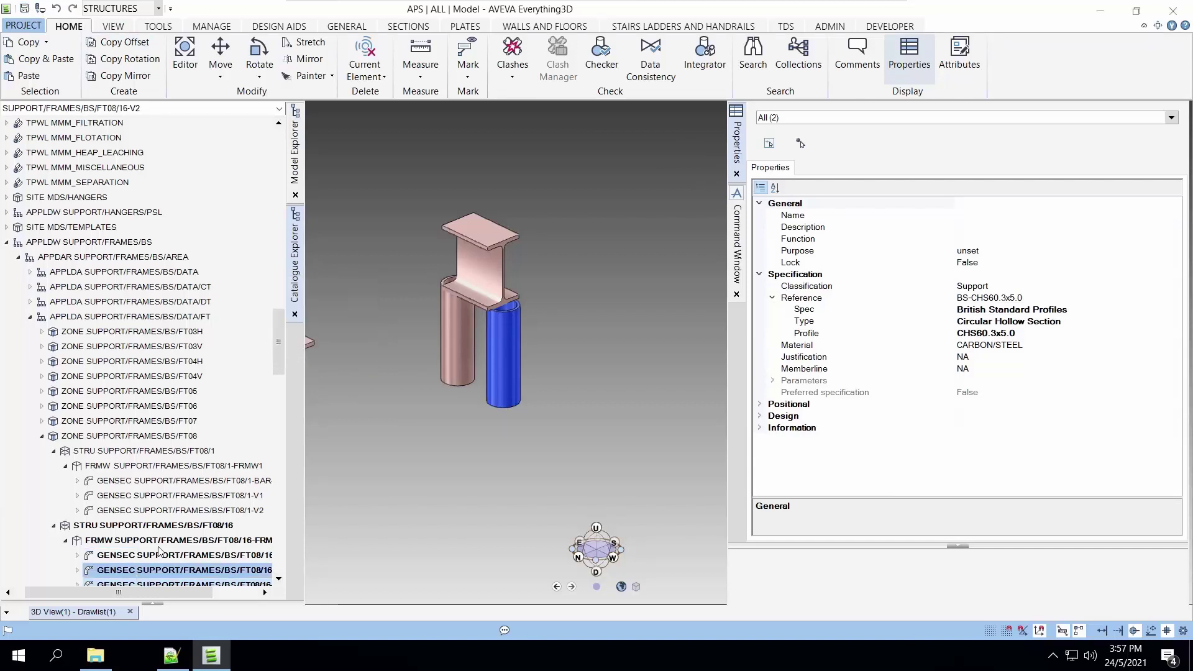
pyautogui.click(168, 529)
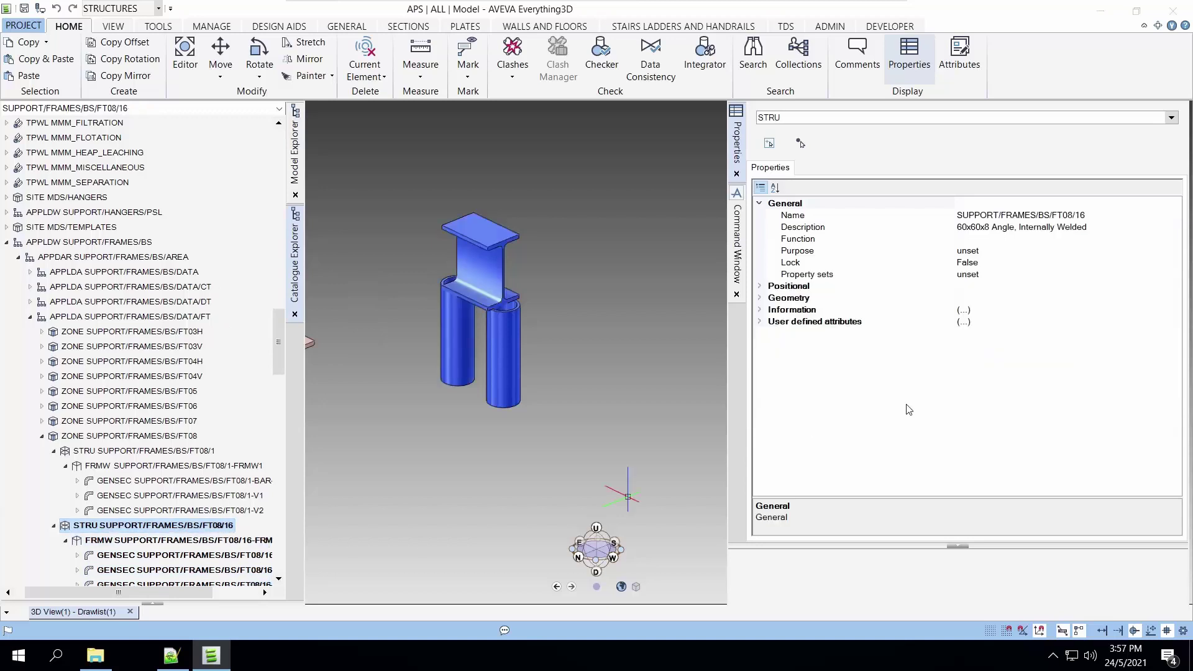
pyautogui.click(1007, 228)
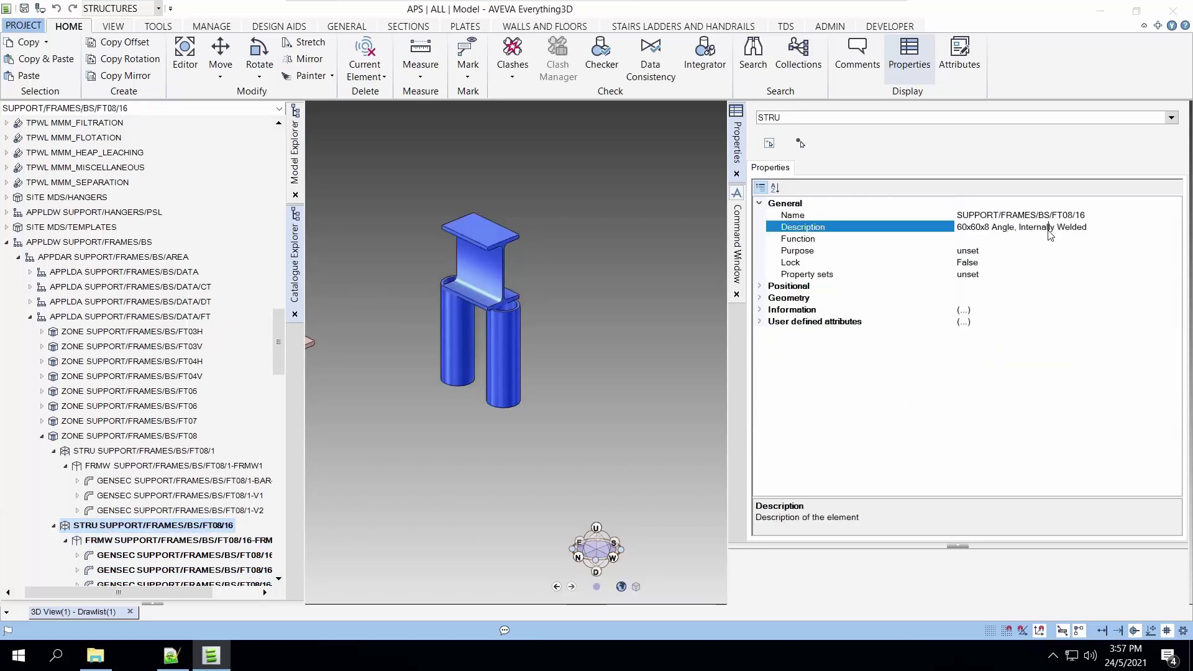
pyautogui.moveTo(1090, 228); pyautogui.dragTo(949, 232)
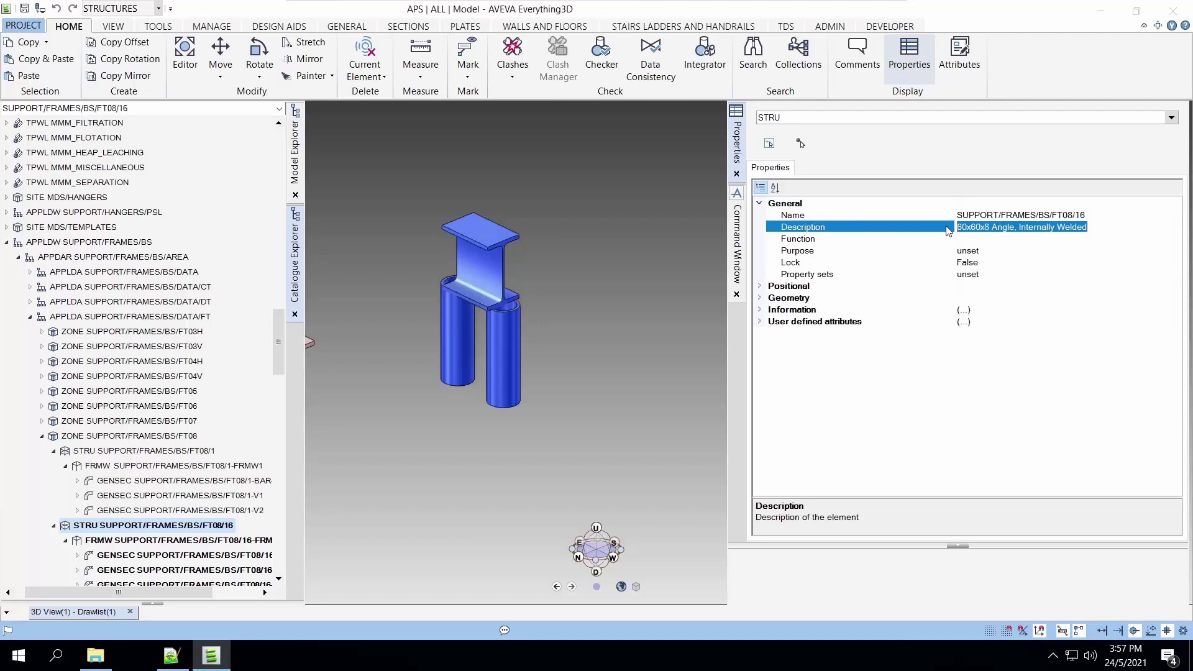
pyautogui.write('mY')
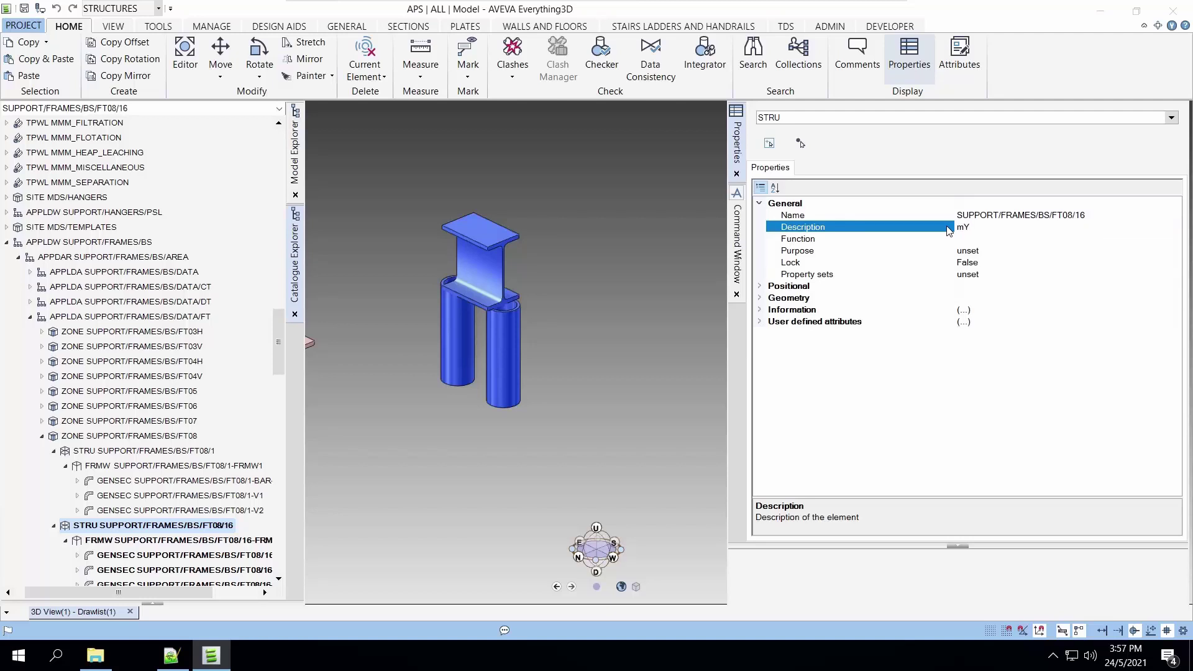
pyautogui.press('BackSpace')
pyautogui.press('BackSpace')
pyautogui.write('My First Templ')
pyautogui.click(24, 8)
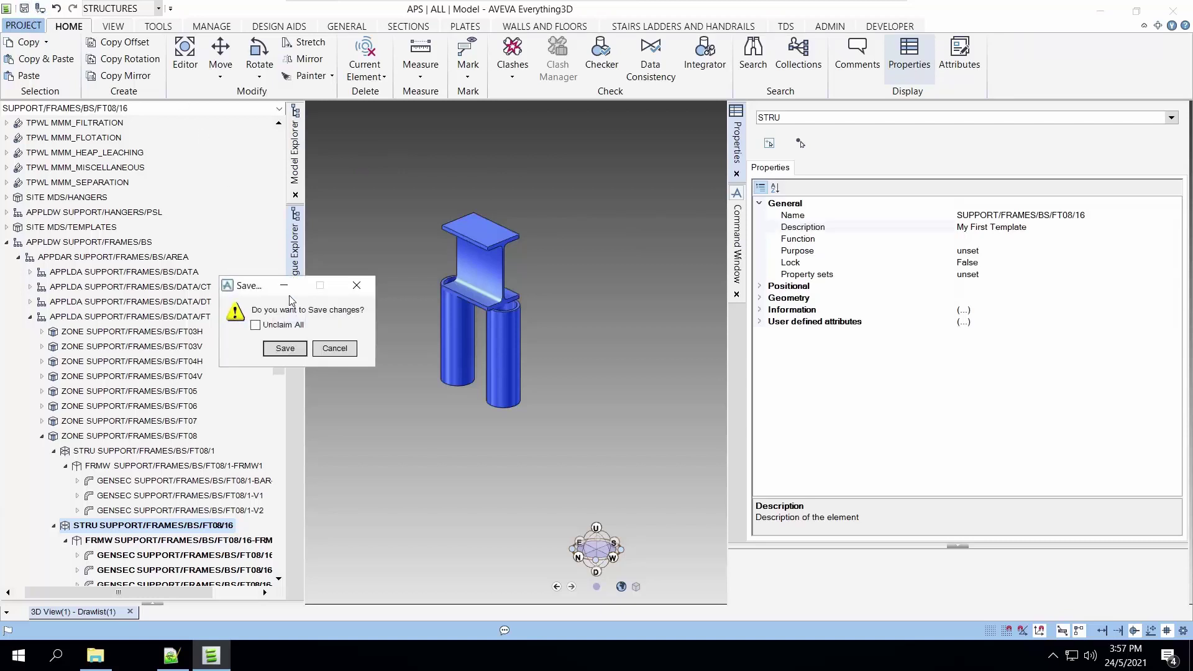
pyautogui.click(283, 349)
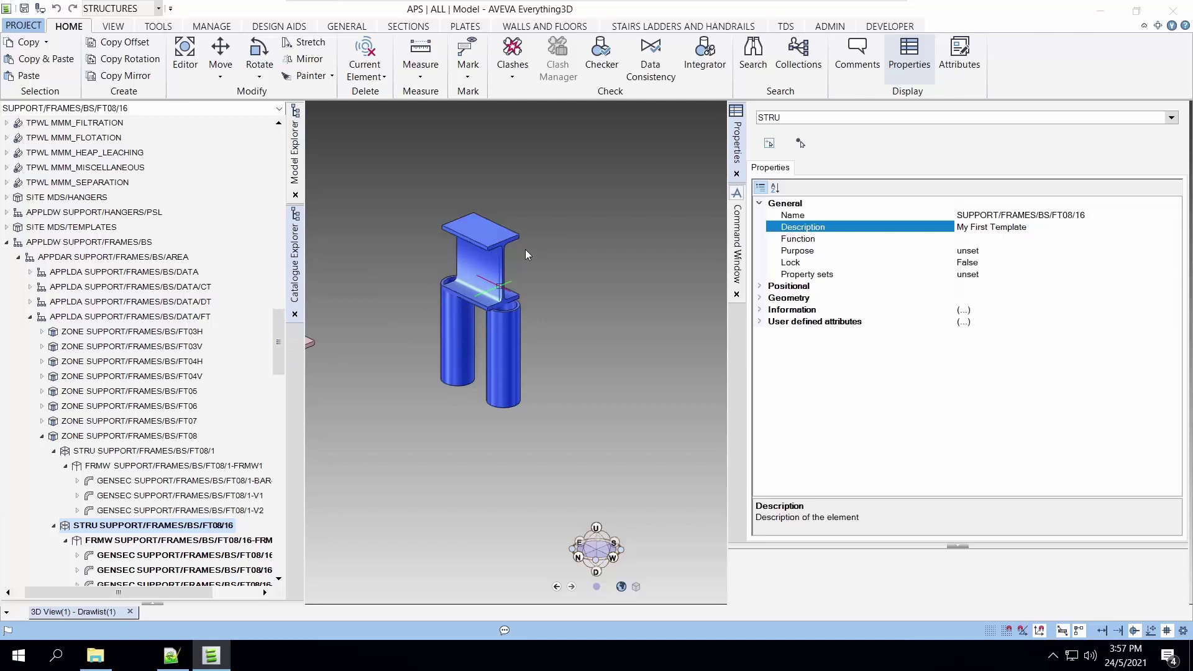
# Switch to the SUPPORTS module and expand zone YT-DEMO under SITE-SUPPORTS-AREA01.
pyautogui.click(158, 9)
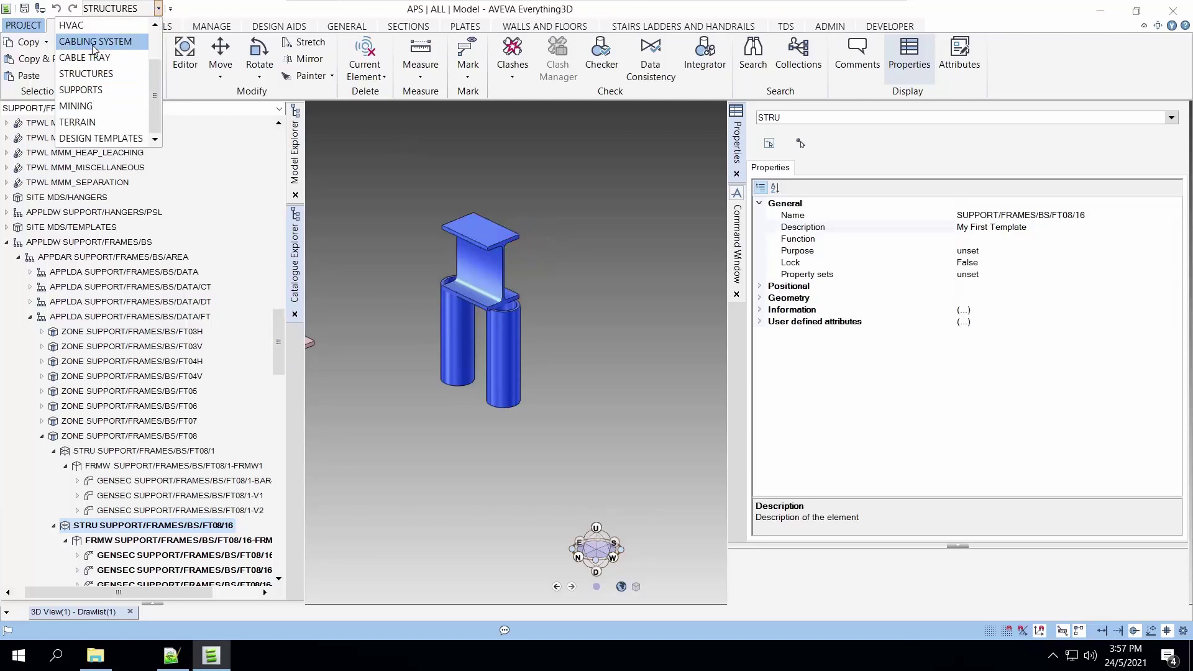
pyautogui.click(101, 91)
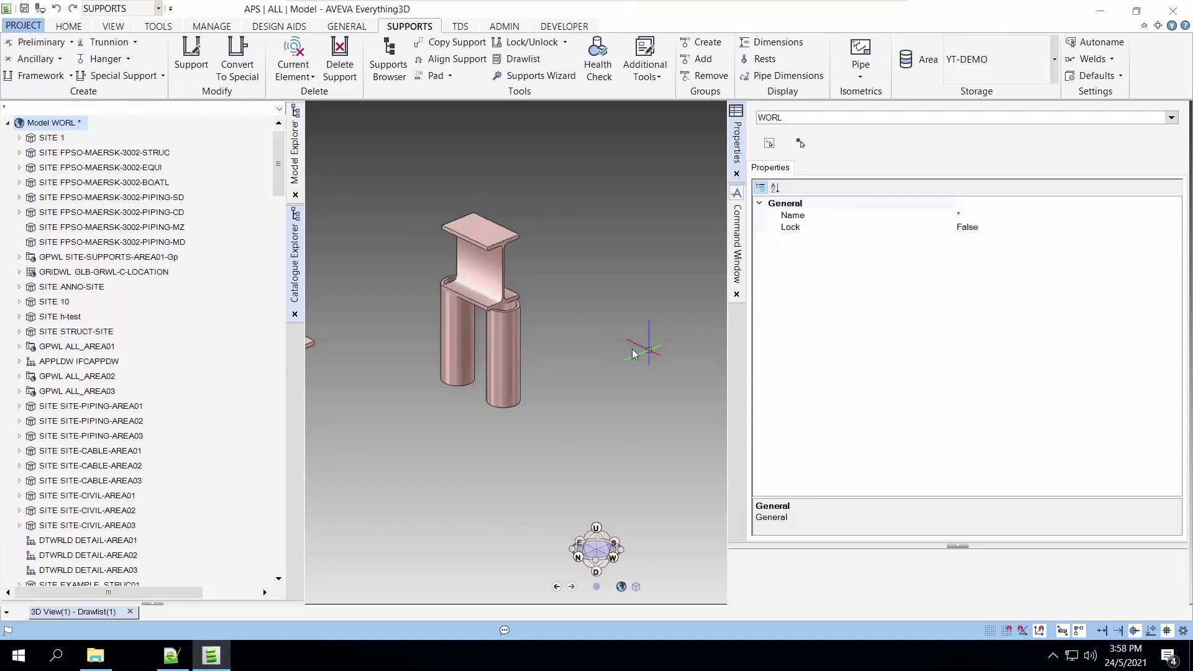
pyautogui.scroll(-5, 639, 346)
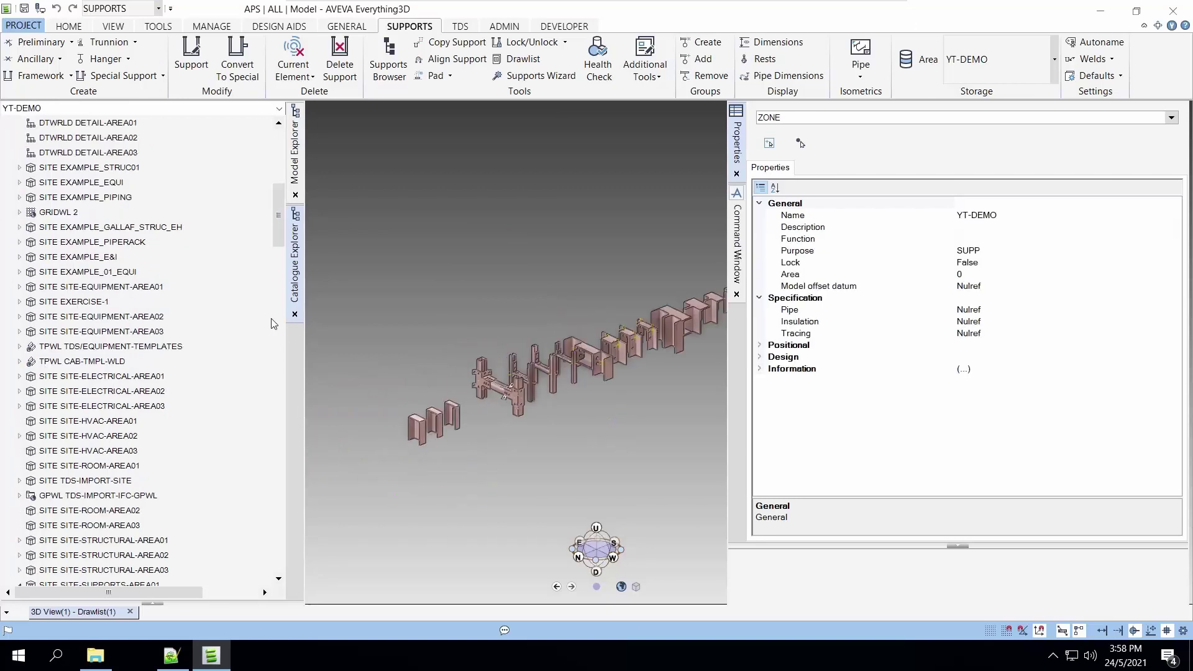
pyautogui.moveTo(282, 230); pyautogui.dragTo(282, 246)
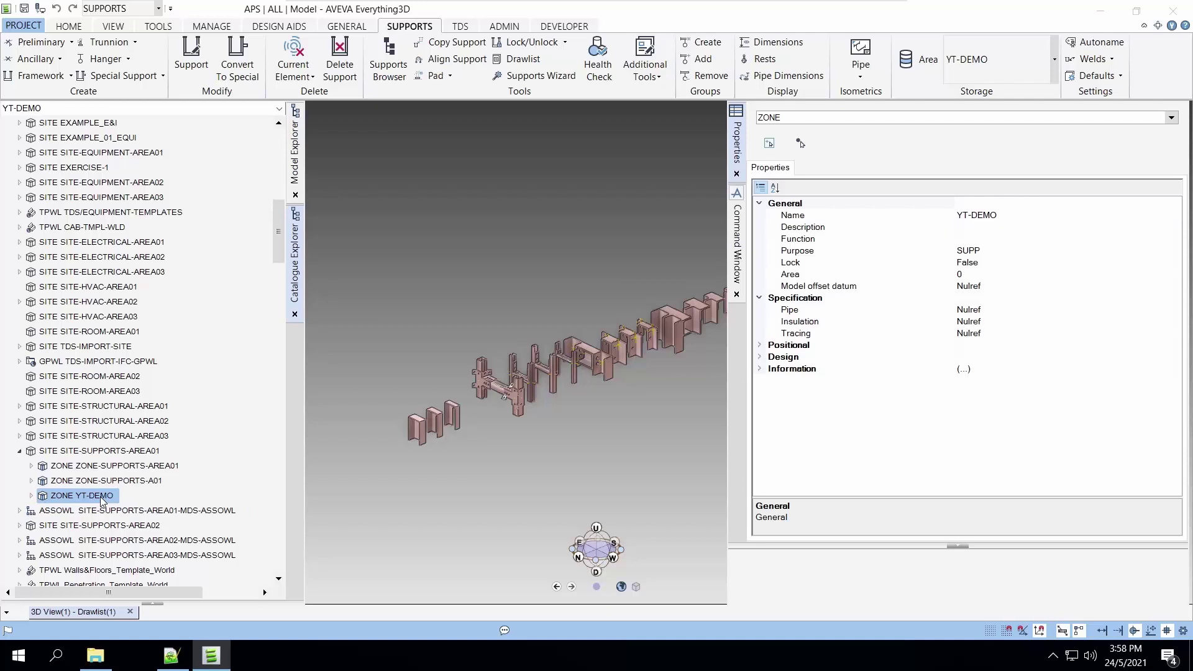
pyautogui.click(100, 451)
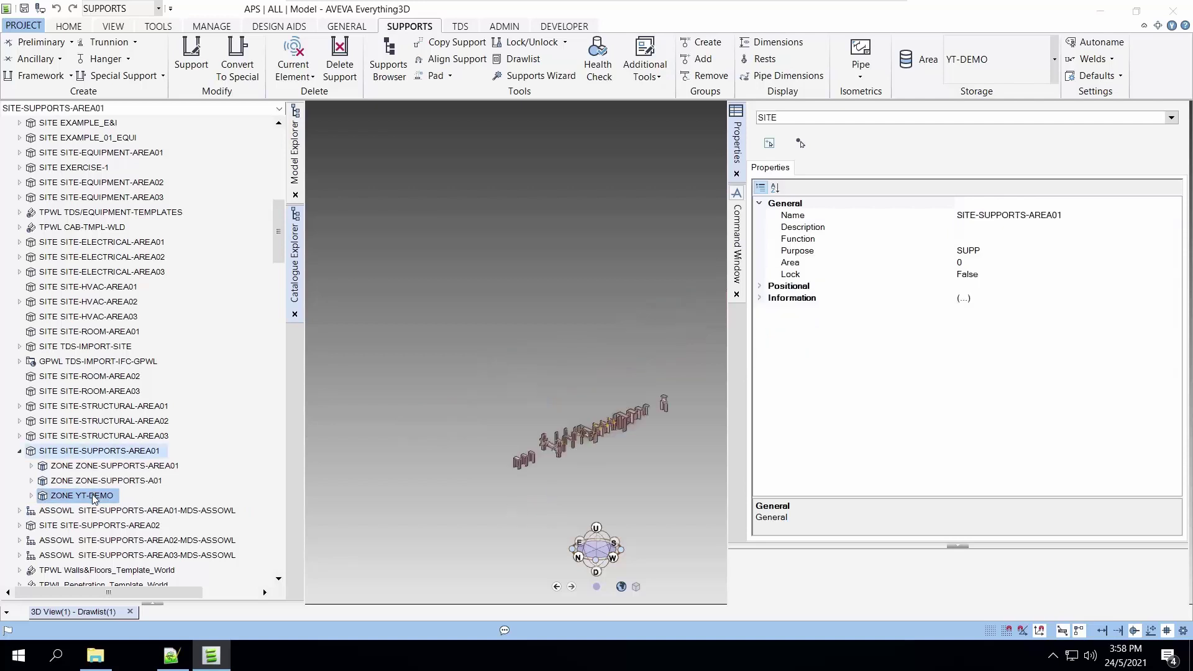
pyautogui.doubleClick(93, 498)
# Select pipe YT-P1, centre the 3D view on it and zoom in close.
pyautogui.click(90, 511)
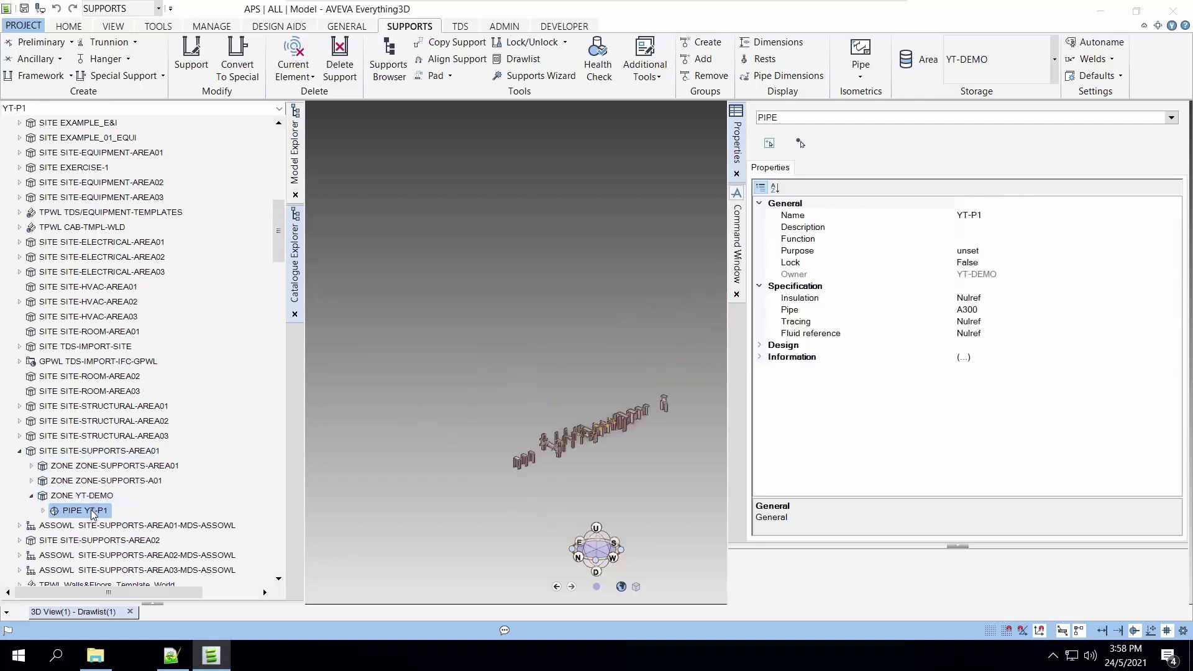
pyautogui.rightClick(406, 335)
pyautogui.click(367, 297)
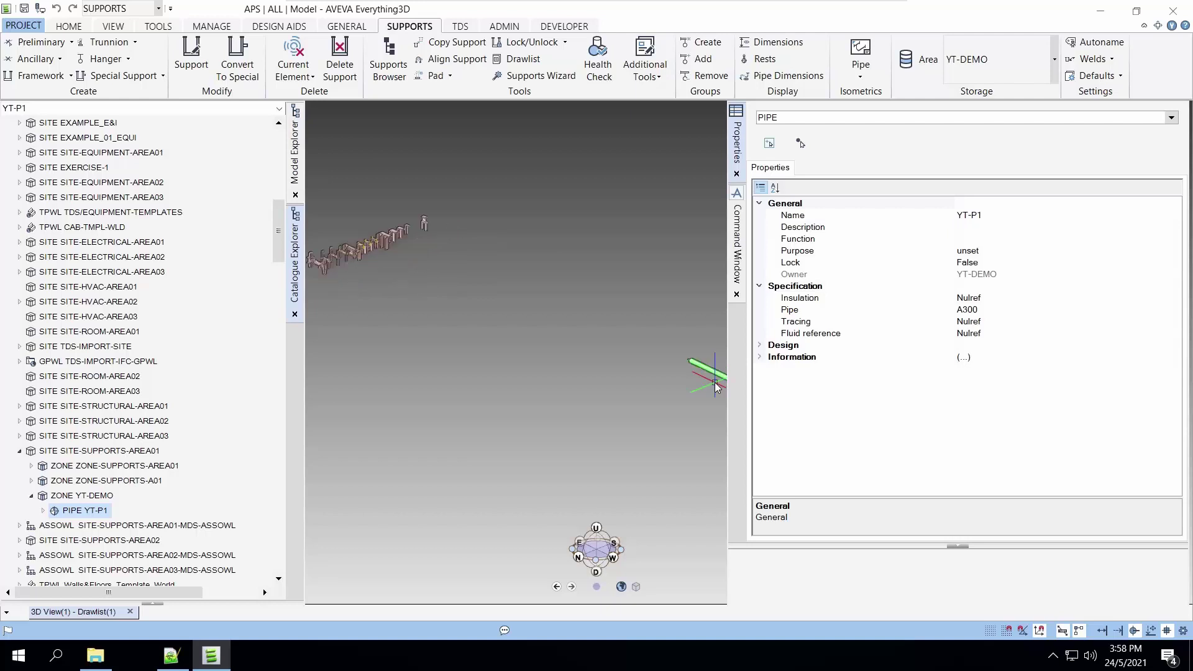
pyautogui.scroll(2, 709, 378)
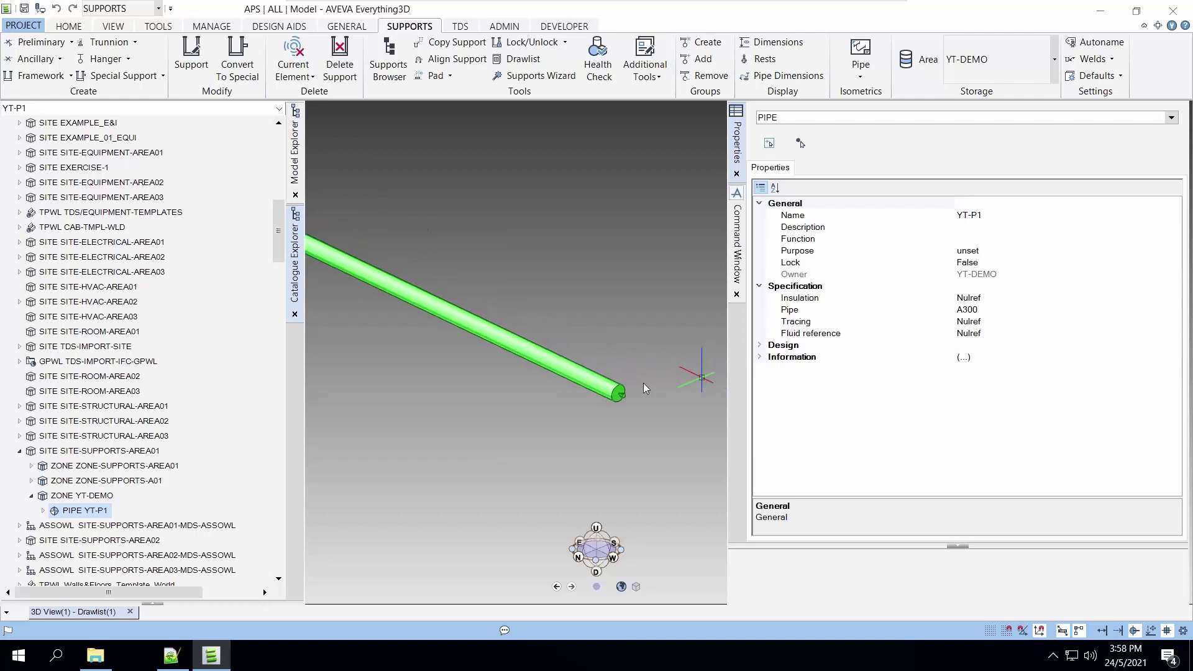
pyautogui.scroll(2, 558, 350)
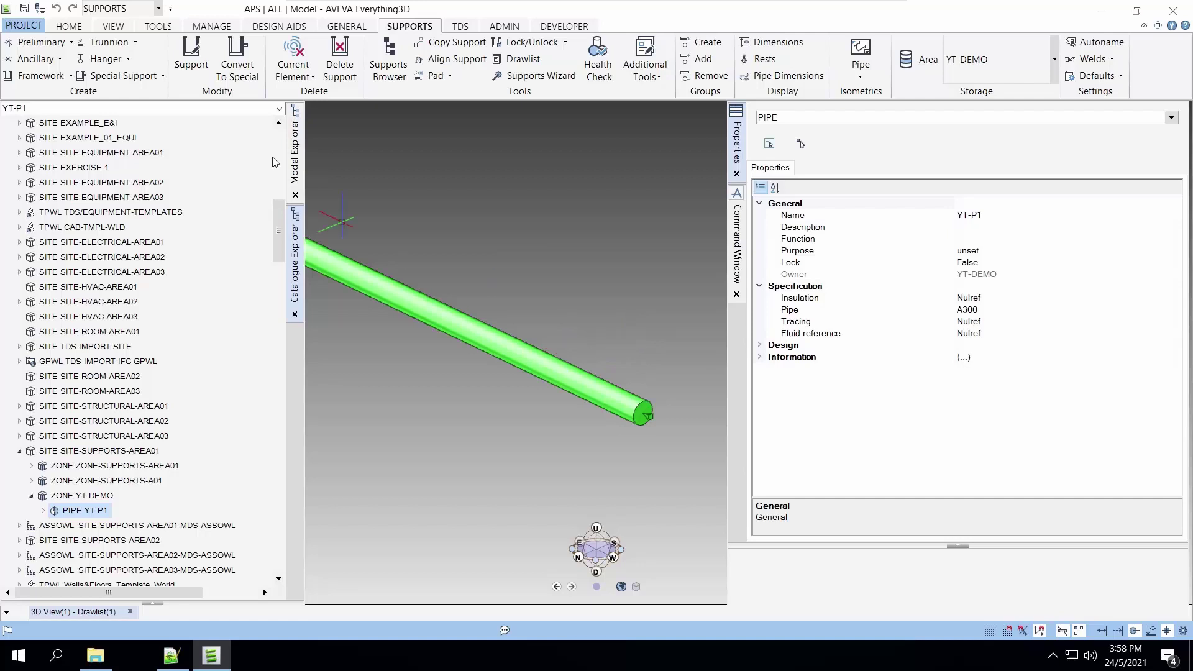
# Create an XFT08 frame on pipe YT-P1 with the XAN07 Anchor U Bolt (AG) Galvanised.
pyautogui.click(41, 79)
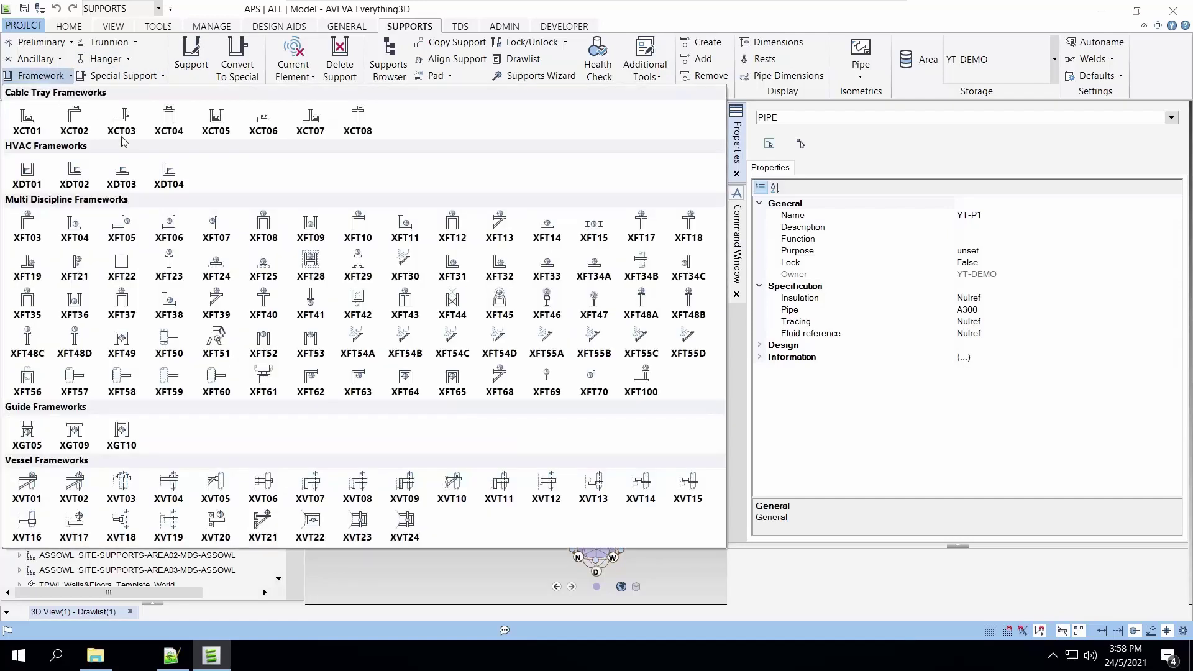
pyautogui.click(262, 230)
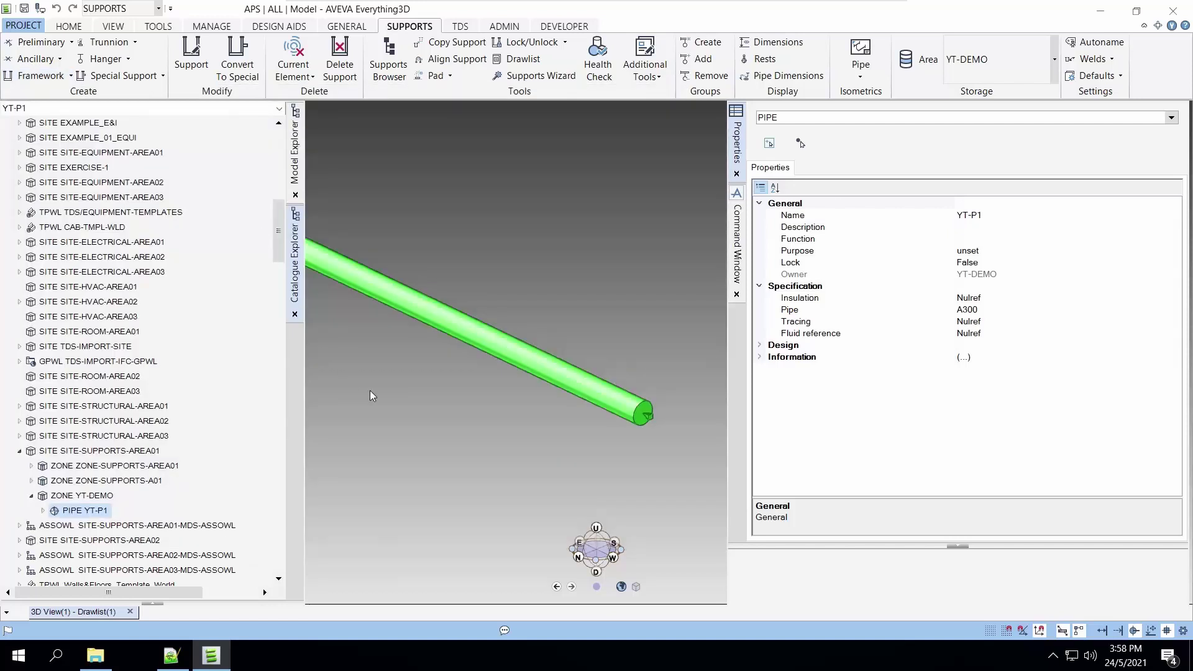
pyautogui.click(564, 386)
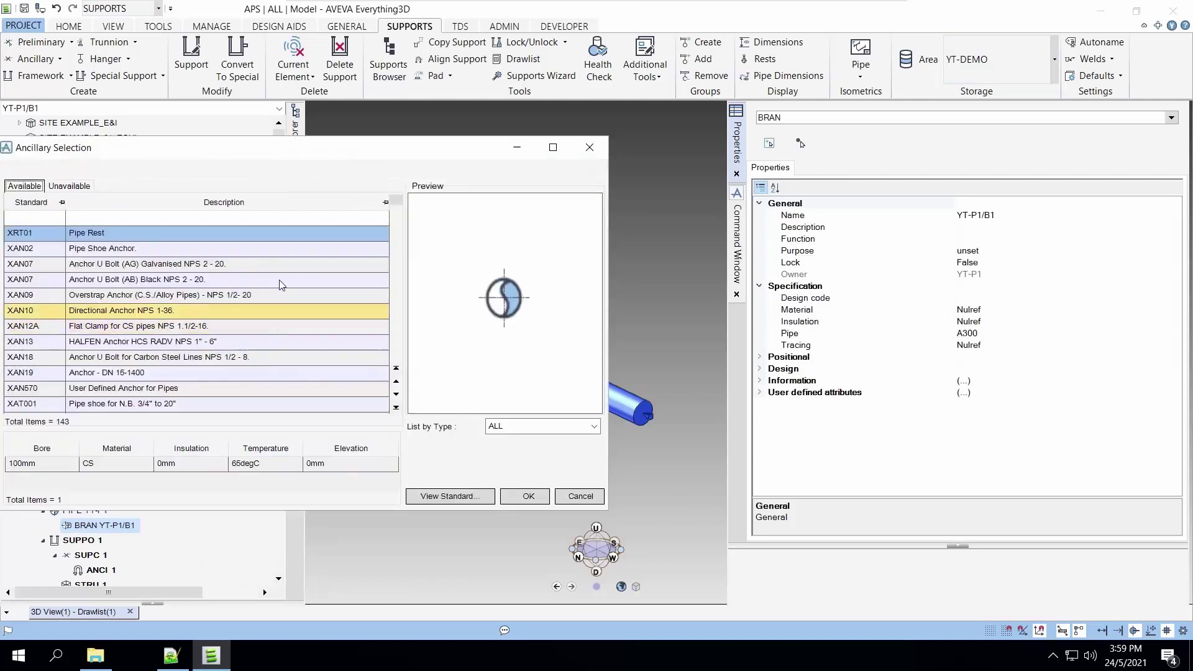
pyautogui.click(188, 268)
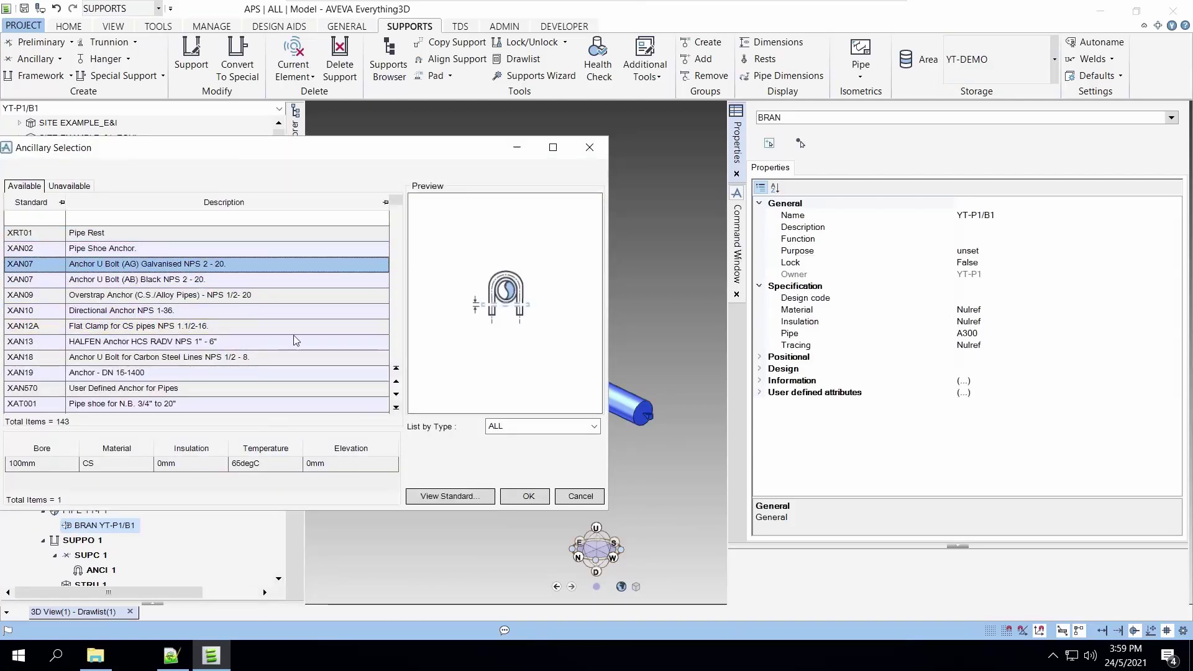
pyautogui.click(529, 498)
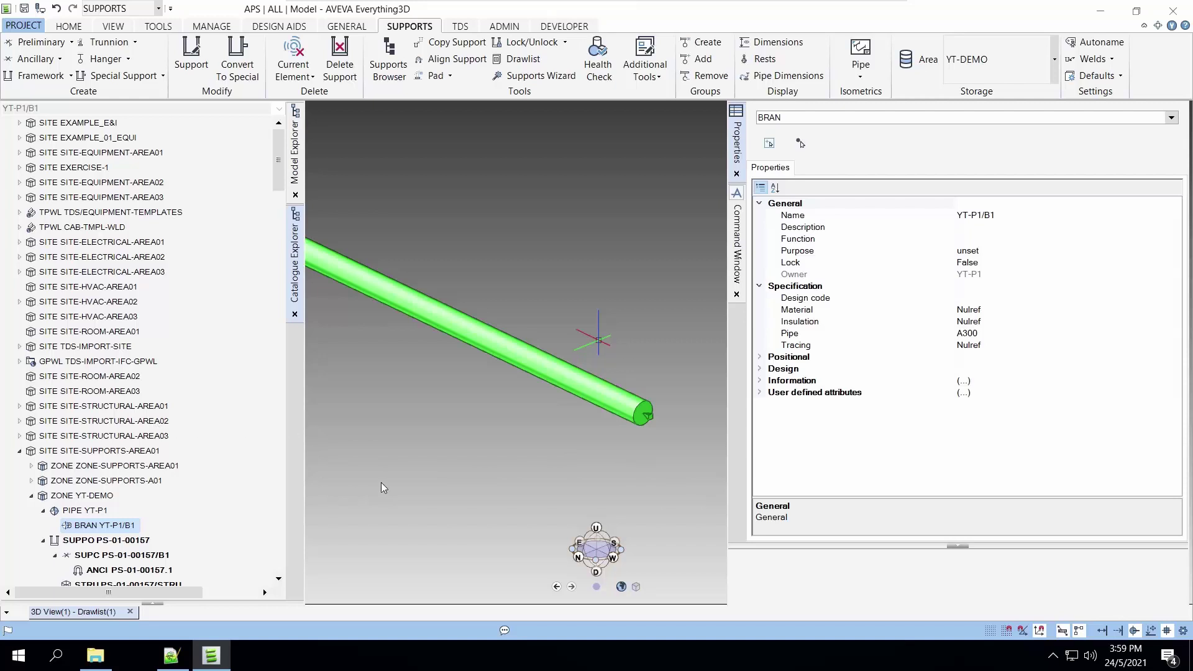
pyautogui.scroll(-10, 2, 442)
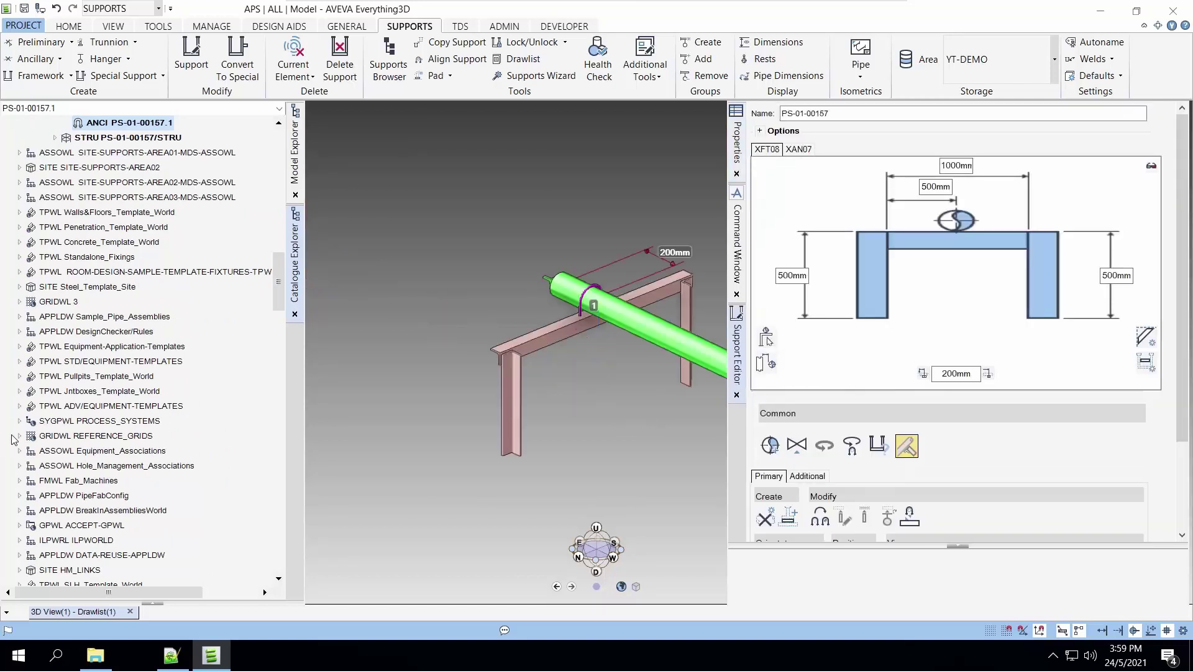
# Apply My First Template as the frame's steelwork template and orbit to inspect the columns.
pyautogui.click(878, 445)
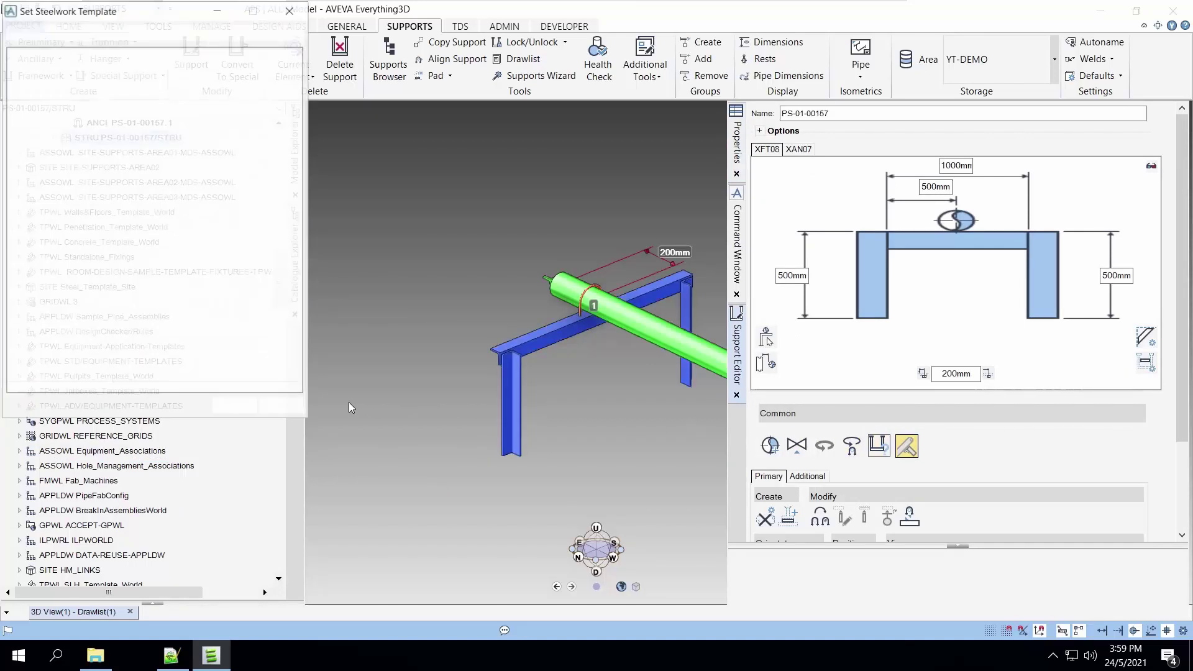
pyautogui.click(88, 103)
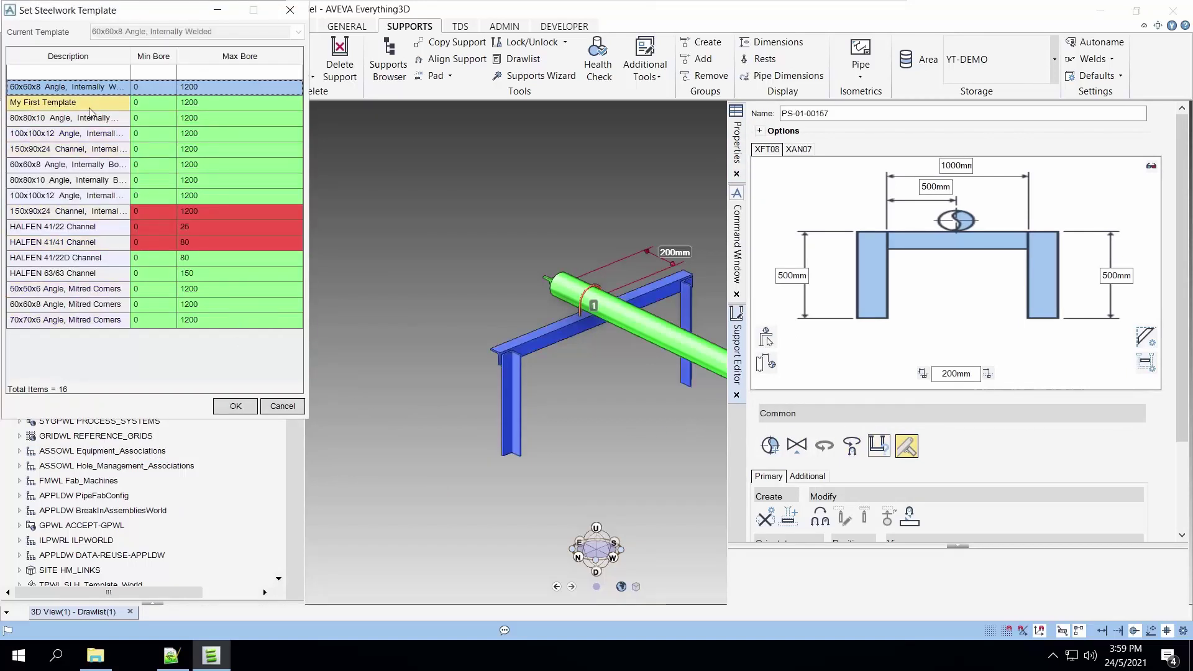
pyautogui.click(92, 107)
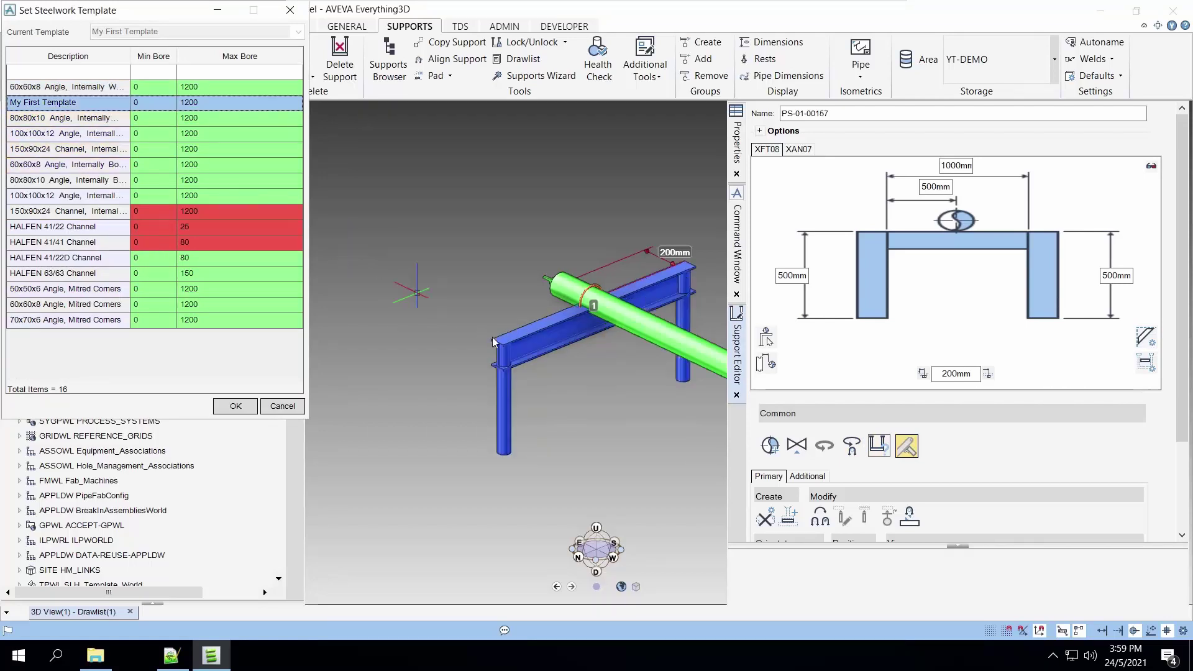
pyautogui.moveTo(555, 401); pyautogui.dragTo(883, 394, button='middle')
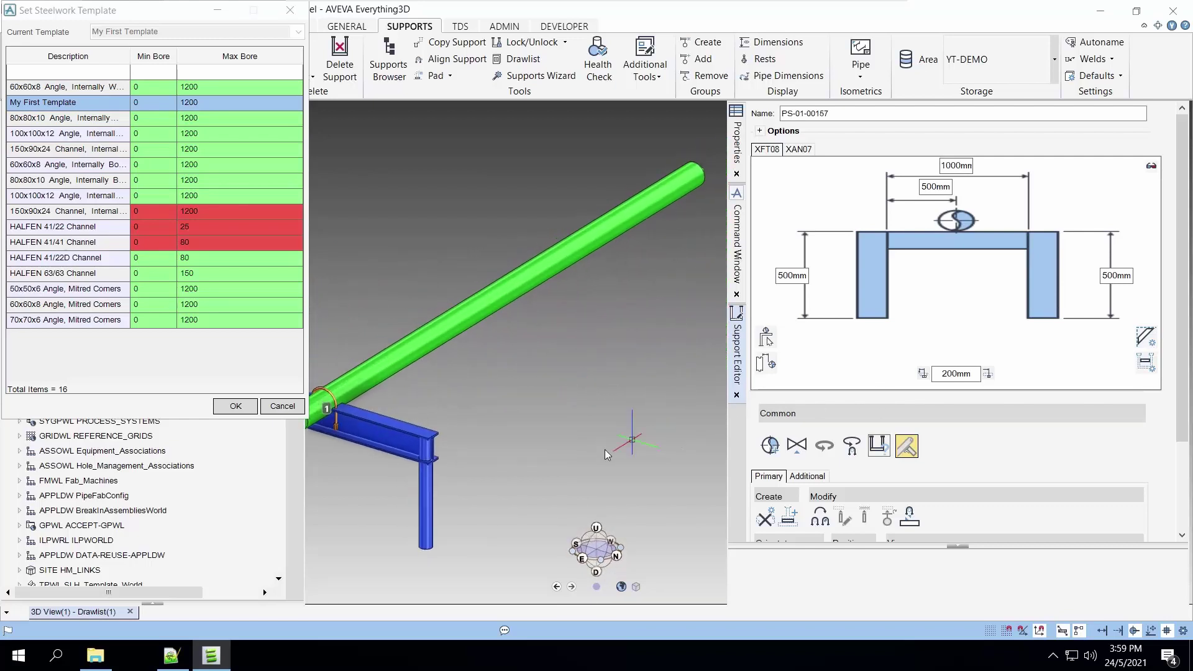
pyautogui.moveTo(370, 417)
pyautogui.mouseDown(button='middle')
pyautogui.moveTo(487, 368)
pyautogui.moveTo(654, 327)
pyautogui.moveTo(611, 335)
pyautogui.mouseUp(button='middle')
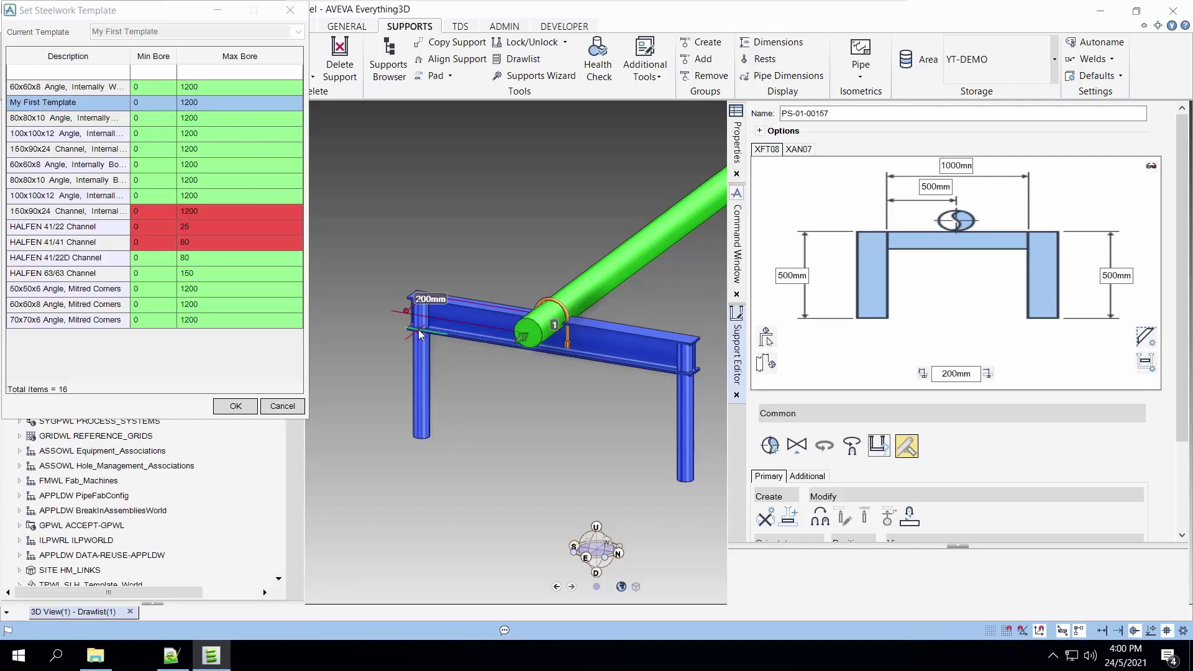
# Cancel the template change and discard unfinished support PS-01-00157.
pyautogui.click(283, 406)
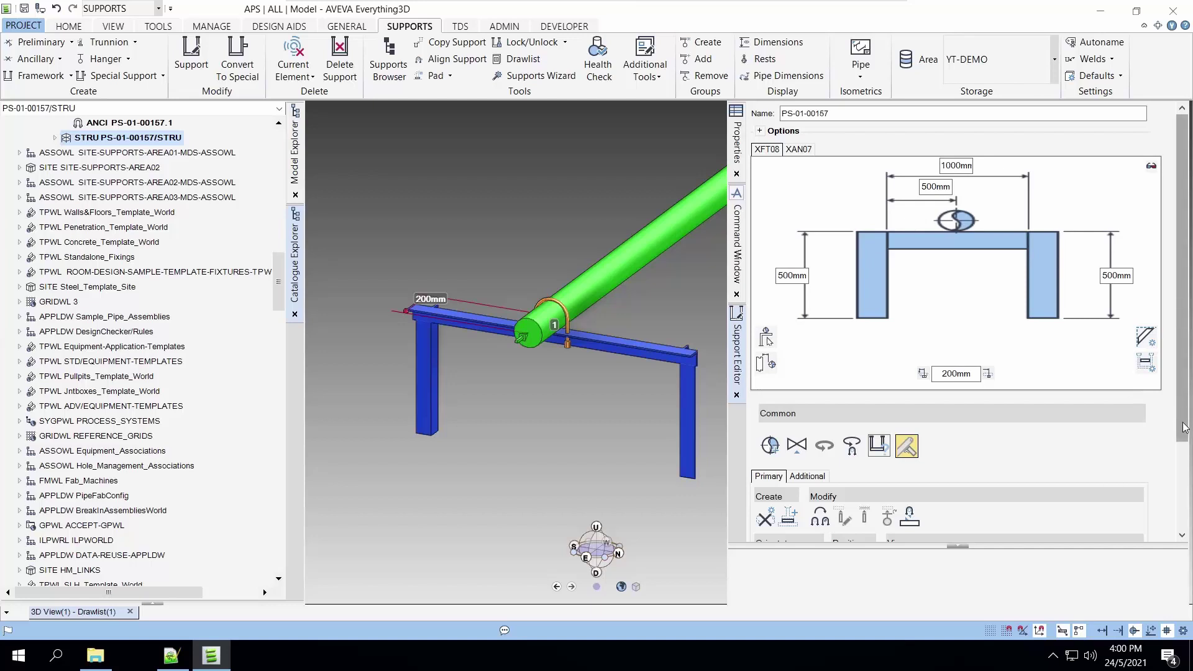
pyautogui.scroll(-3, 1173, 405)
pyautogui.click(1131, 534)
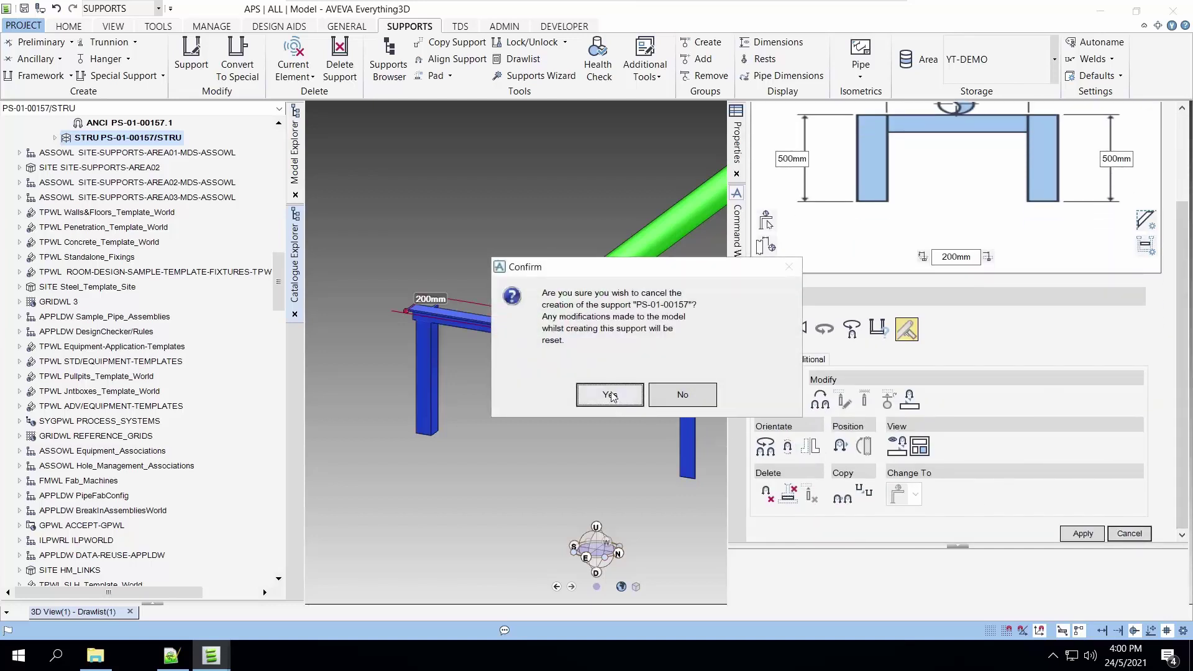
pyautogui.click(614, 398)
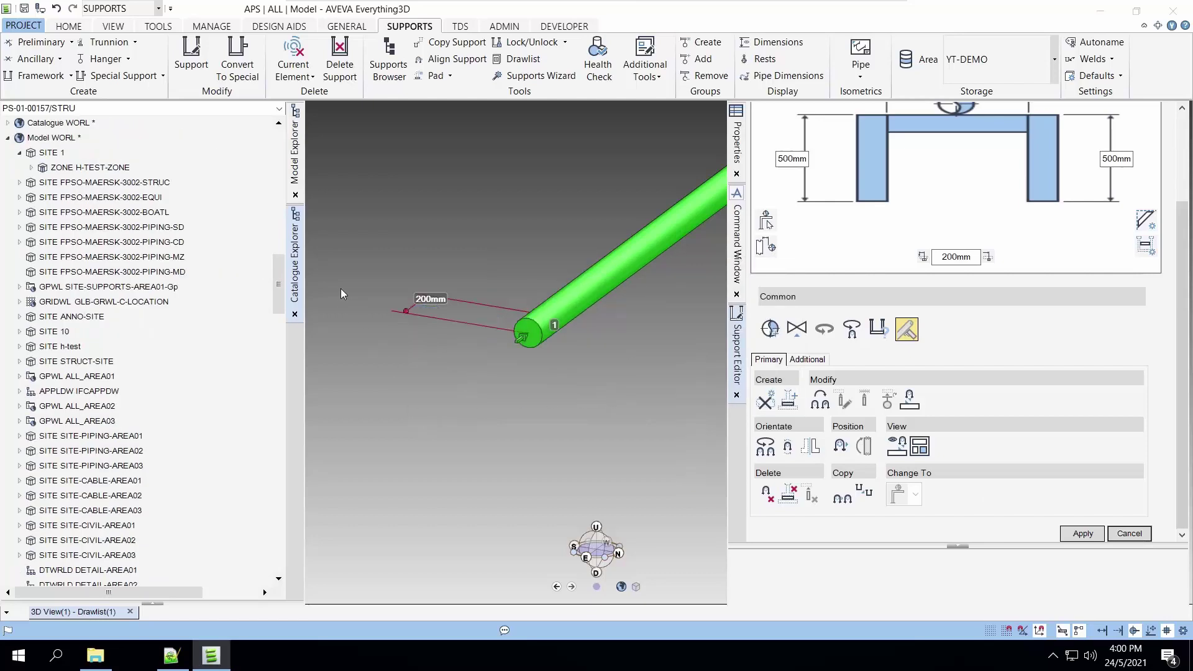
# Select the left column V1 and query its :MDSOLAP attribute in the Command Window.
pyautogui.moveTo(277, 282); pyautogui.dragTo(281, 253)
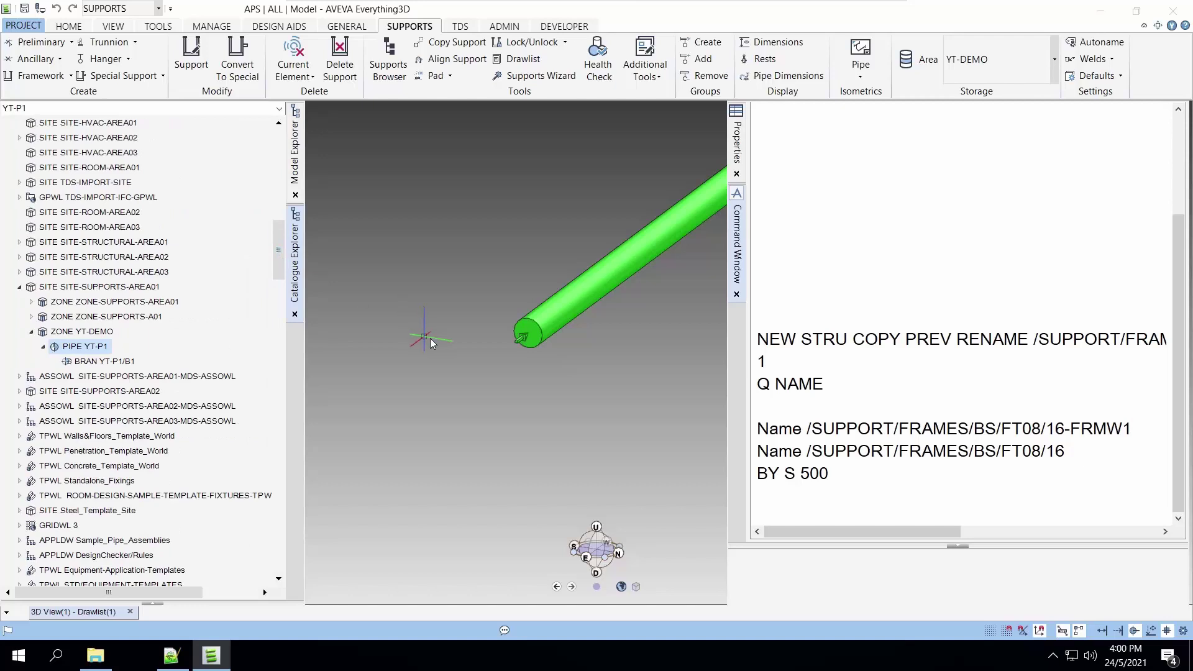
pyautogui.scroll(-5, 430, 338)
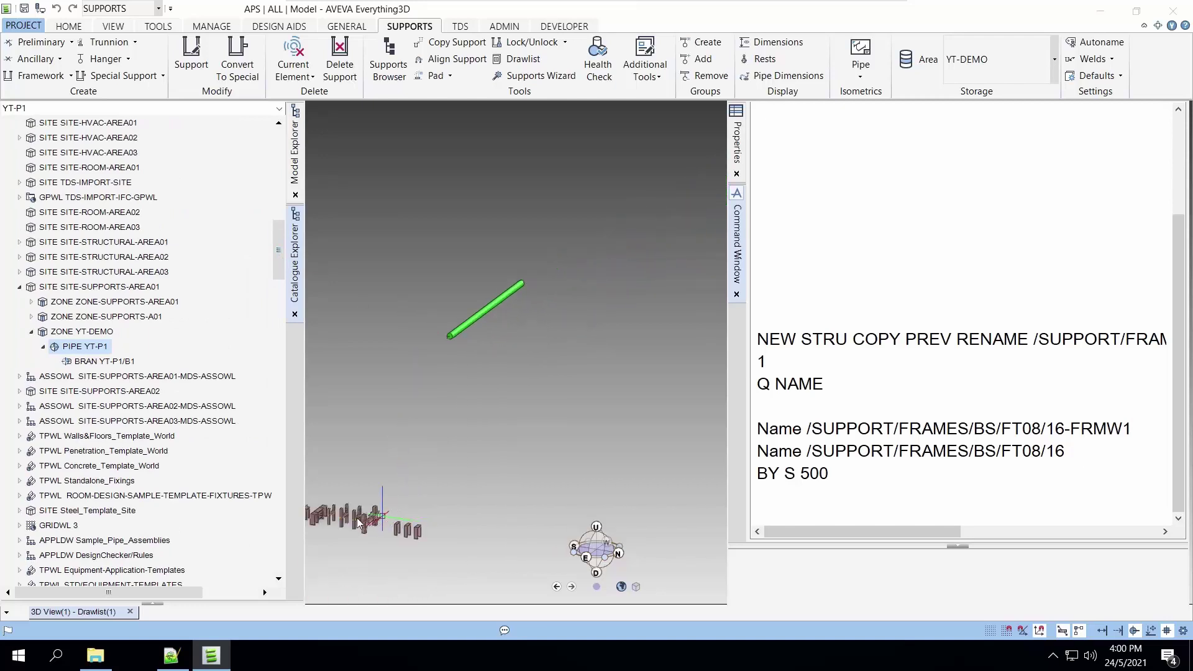
pyautogui.moveTo(340, 519); pyautogui.dragTo(482, 336, button='middle')
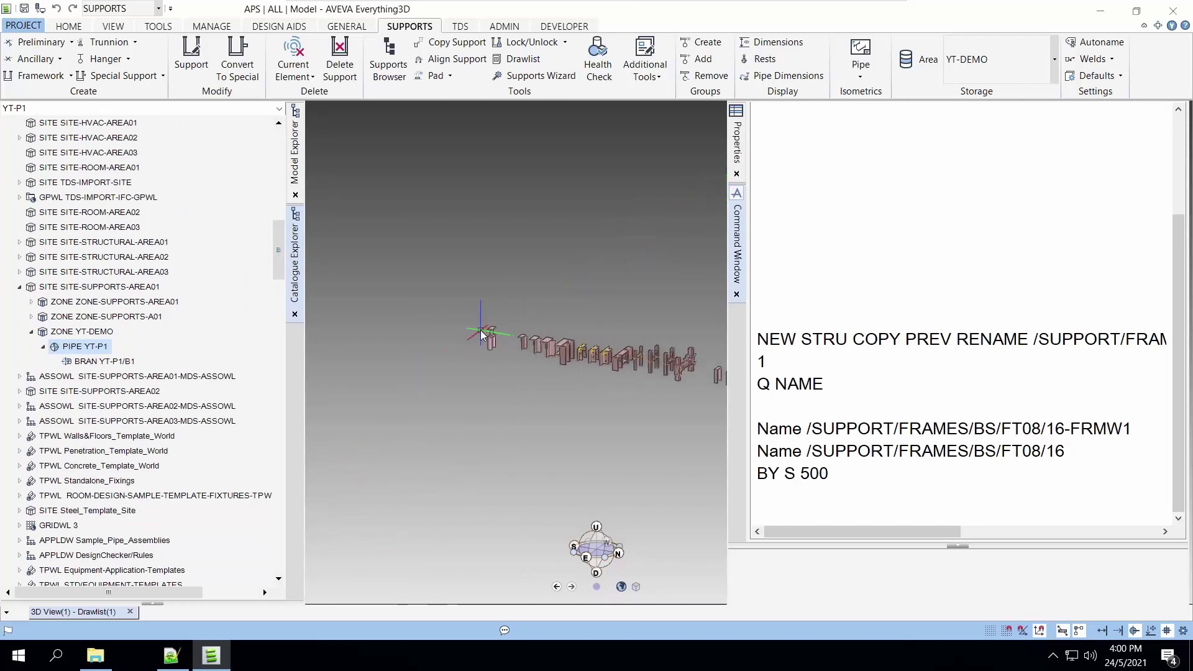
pyautogui.scroll(6, 480, 332)
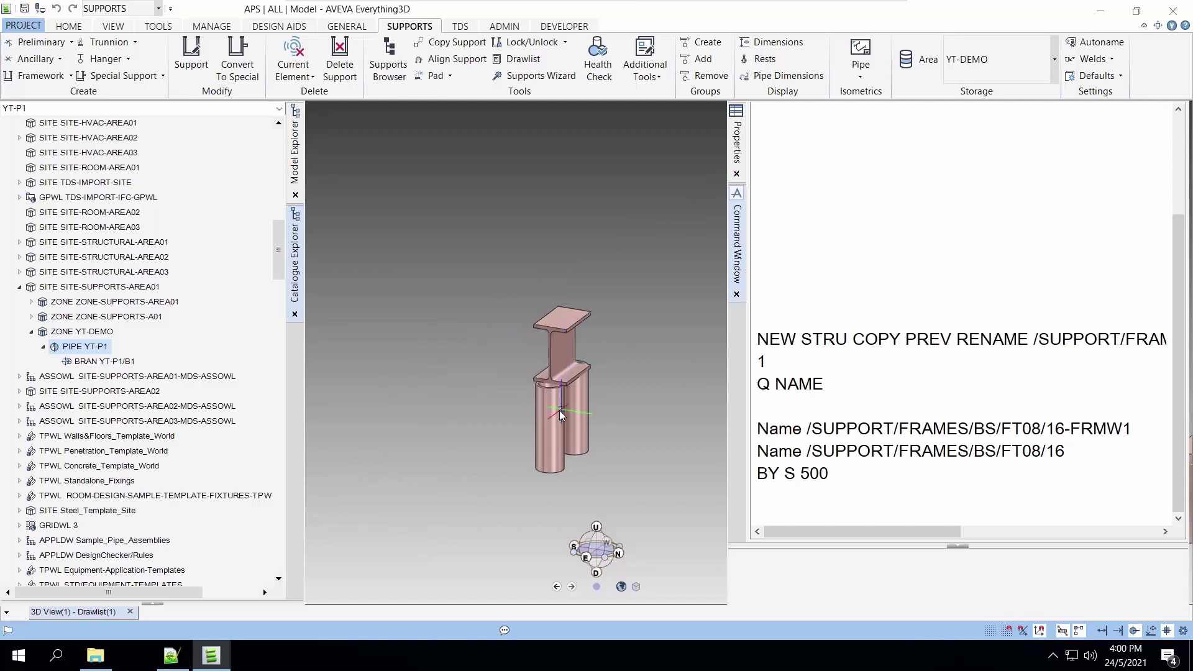
pyautogui.click(560, 412)
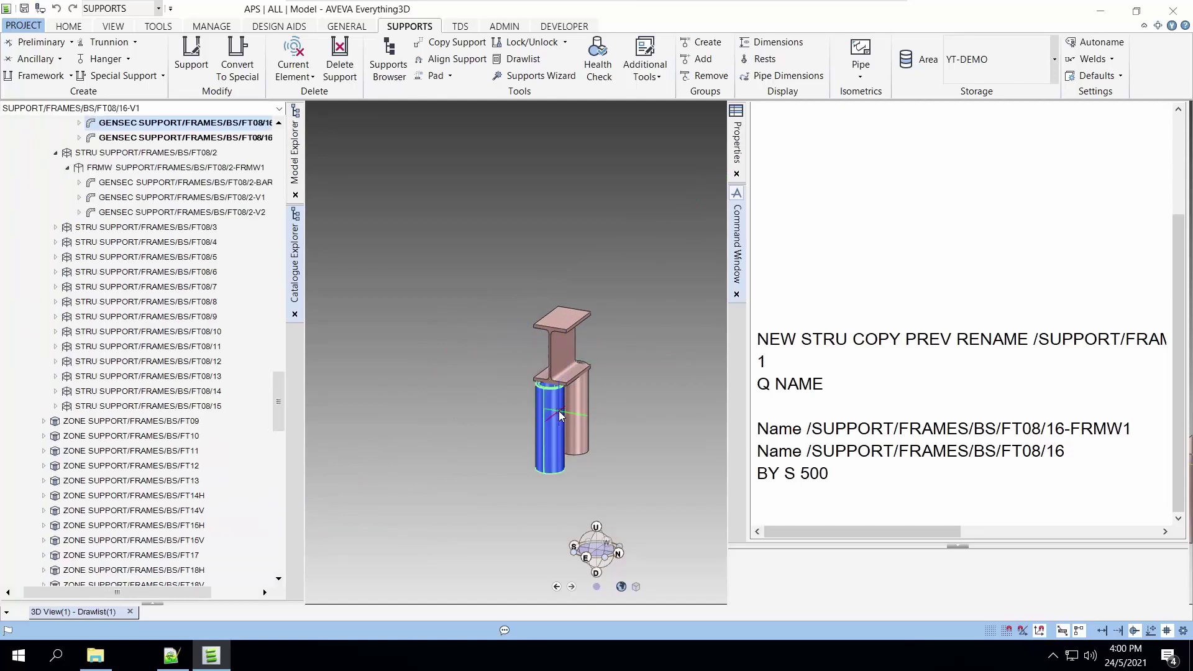
pyautogui.click(809, 500)
pyautogui.write('q ')
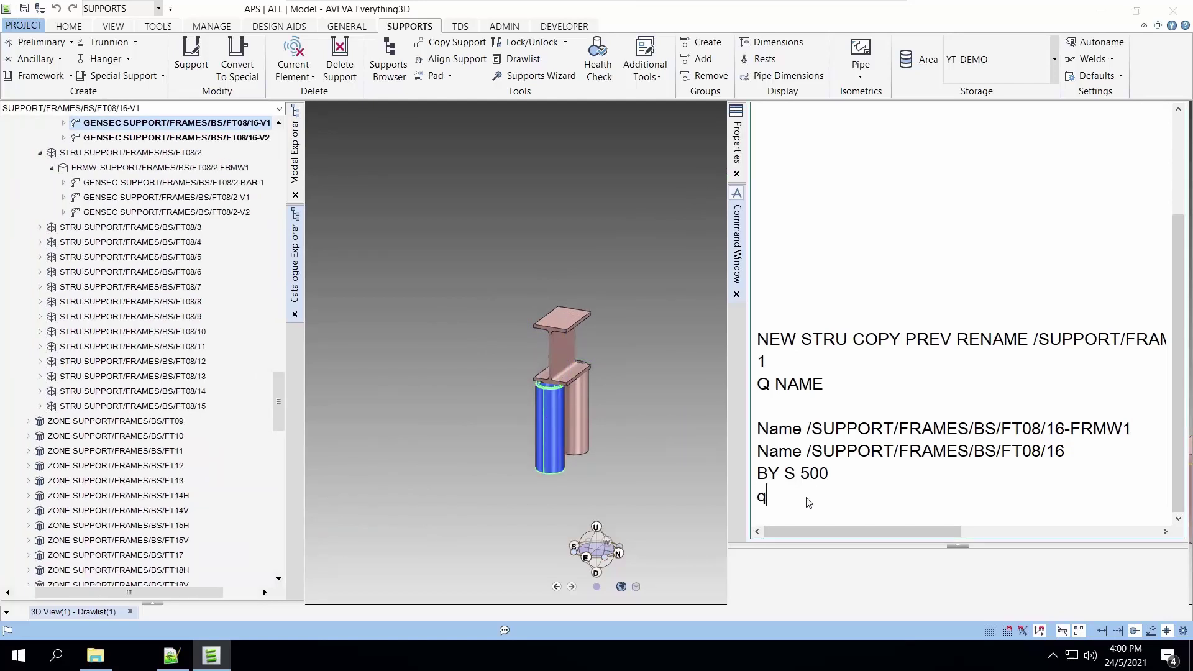
pyautogui.write(':MDSOLAP')
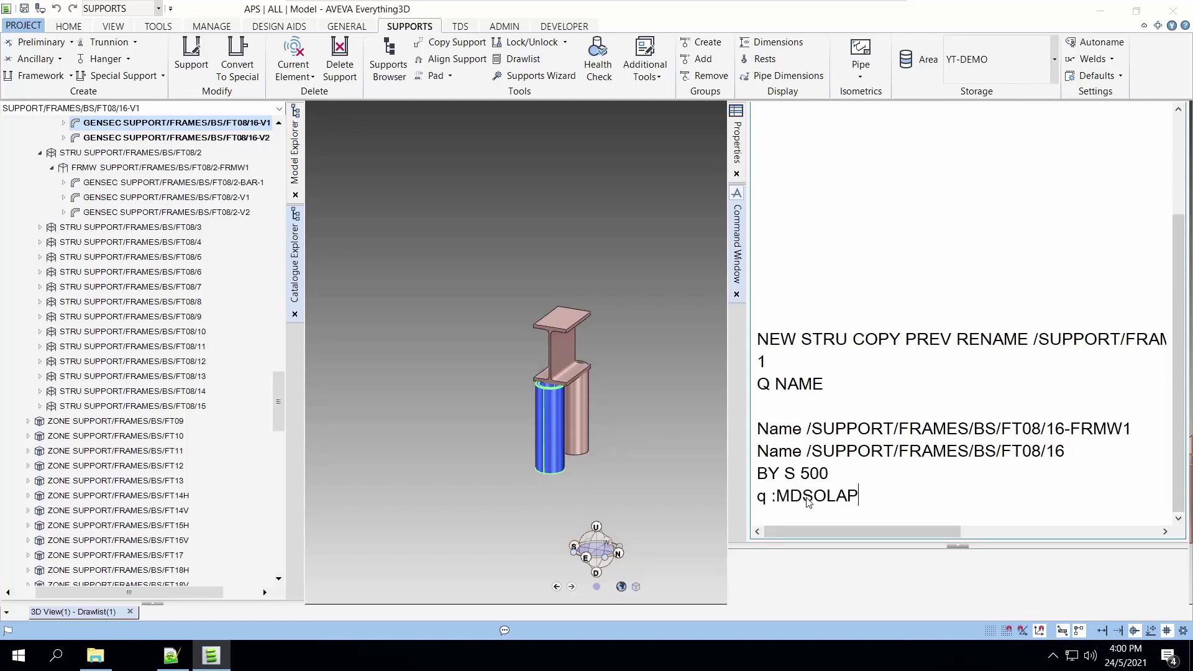
pyautogui.press('Return')
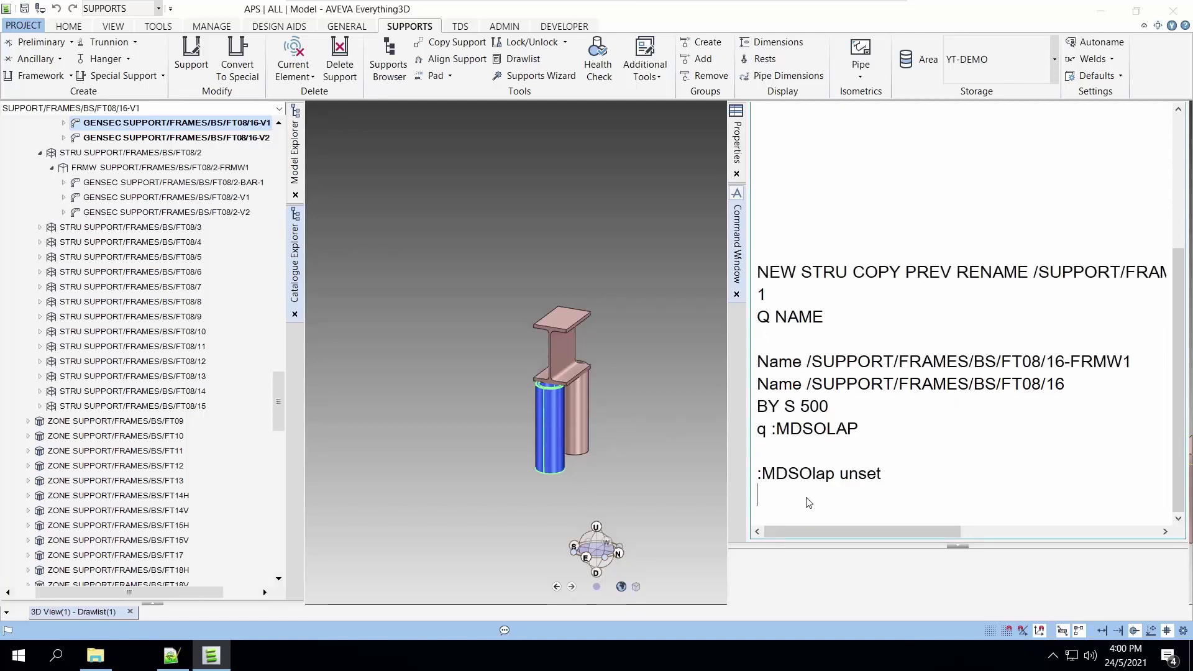
# Set column V1's :MDSOlap to 'FLUSH'.
pyautogui.doubleClick(796, 474)
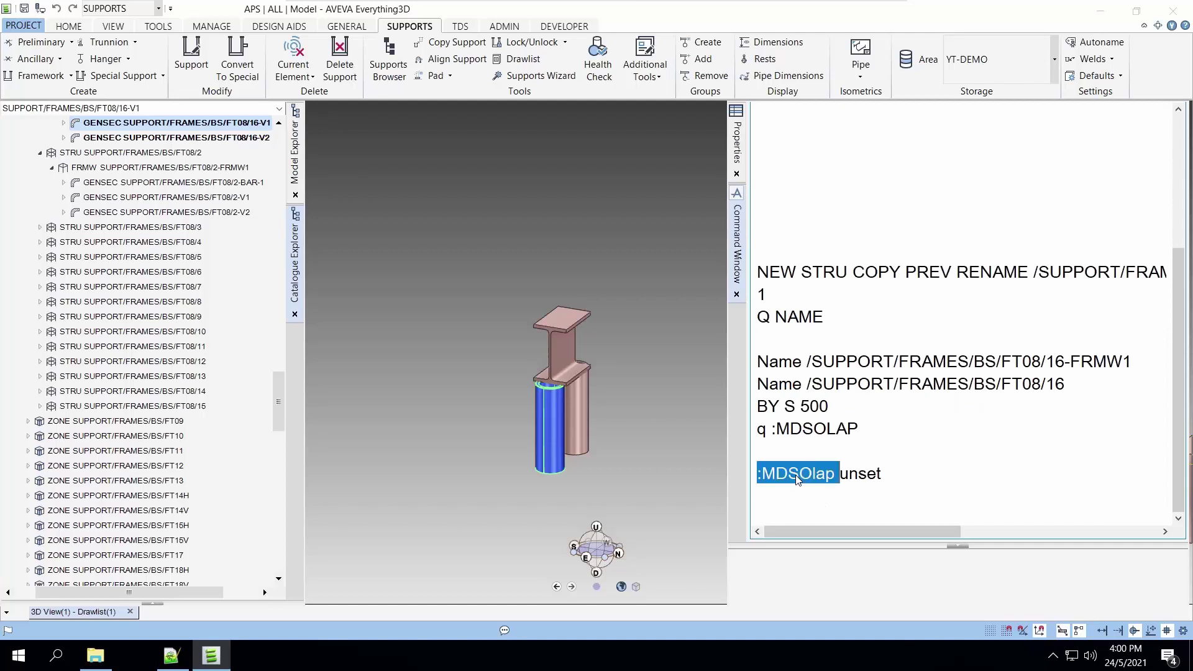
pyautogui.moveTo(849, 495); pyautogui.dragTo(921, 502)
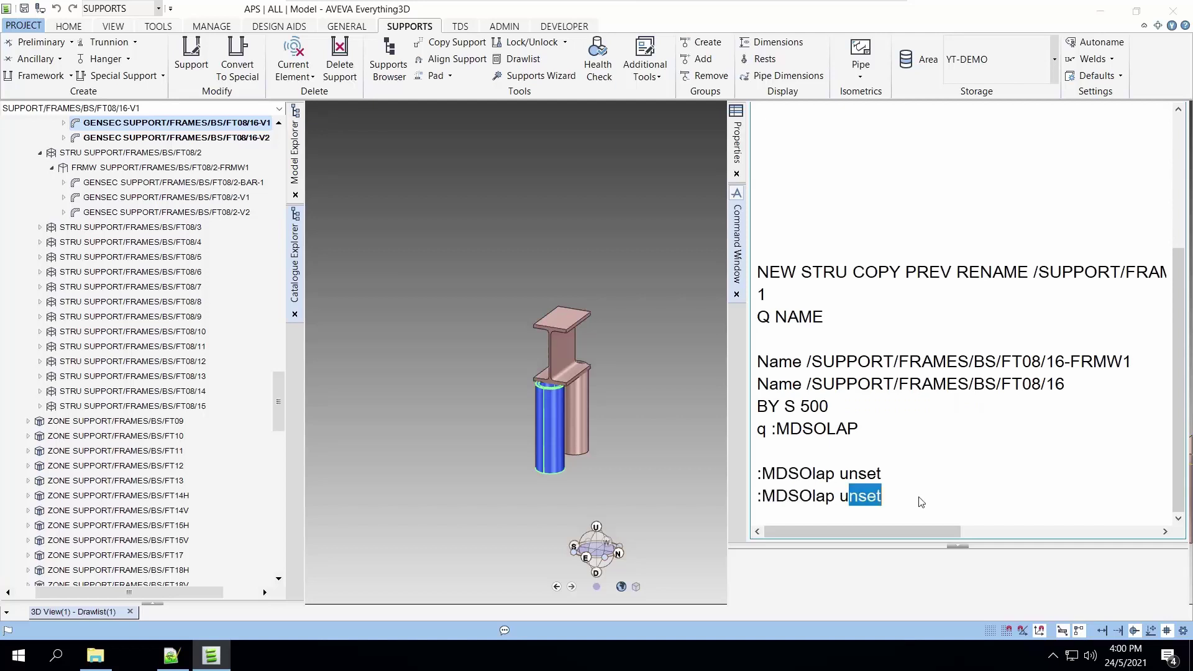
pyautogui.press('BackSpace')
pyautogui.press('BackSpace')
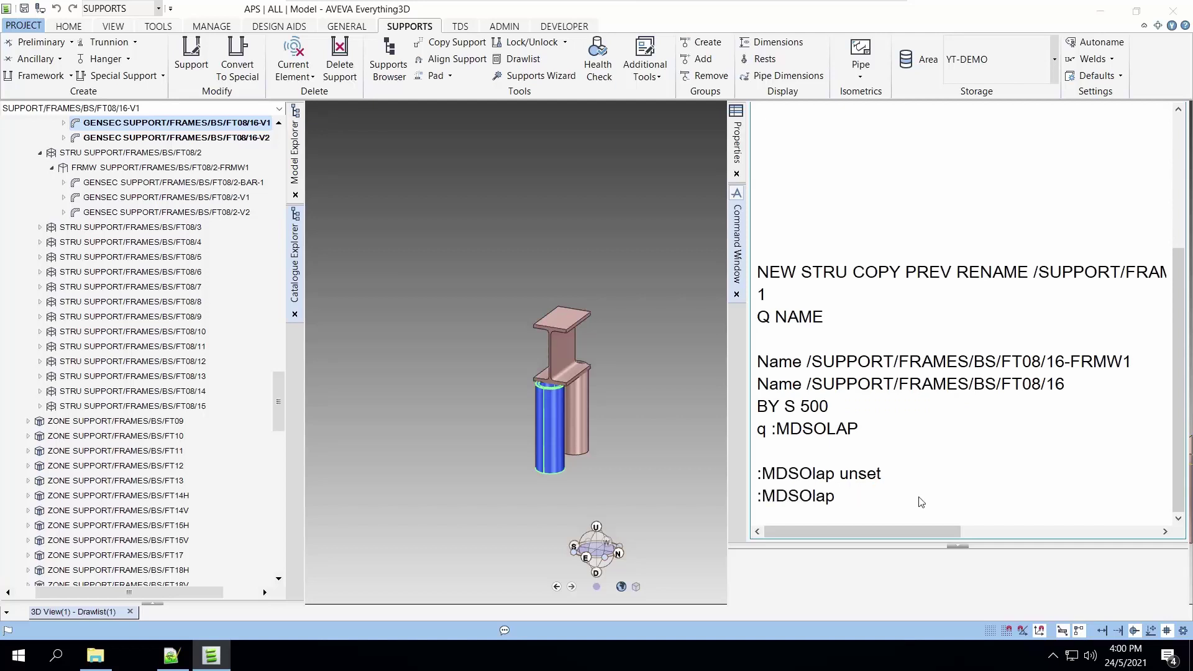
pyautogui.write('FLUSH')
pyautogui.press('BackSpace')
pyautogui.press('BackSpace')
pyautogui.press('BackSpace')
pyautogui.press('BackSpace')
pyautogui.press('BackSpace')
pyautogui.write("'FLUSH")
pyautogui.press('Return')
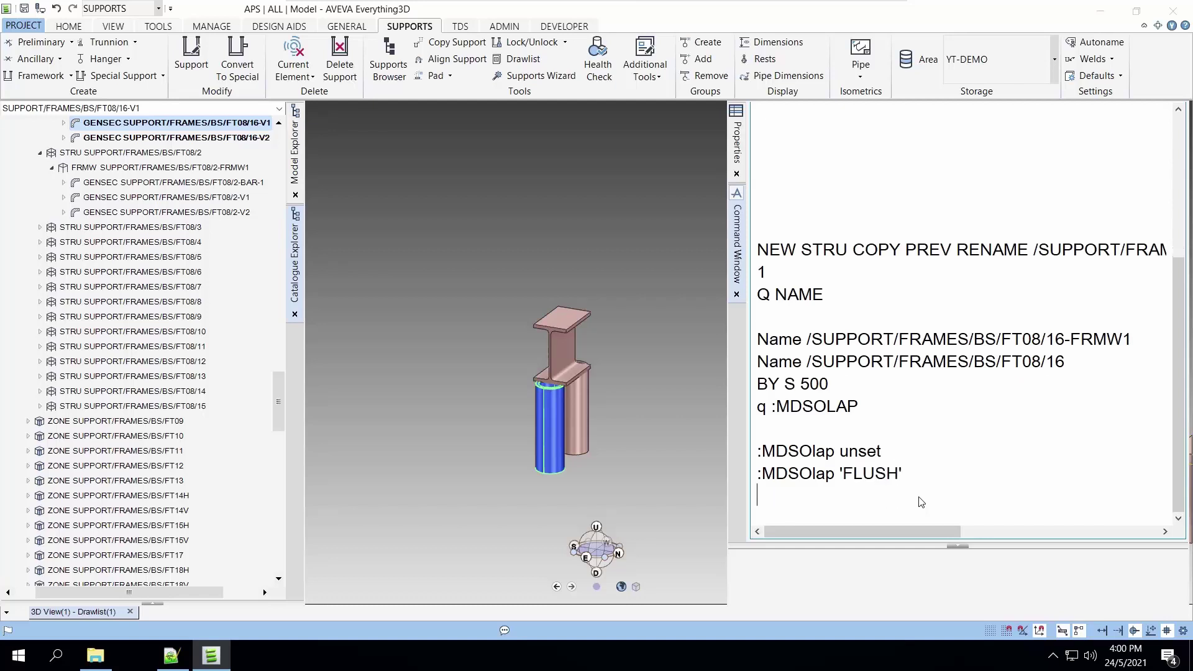
# Select column V2 and apply the same :MDSOlap 'FLUSH' setting.
pyautogui.click(580, 420)
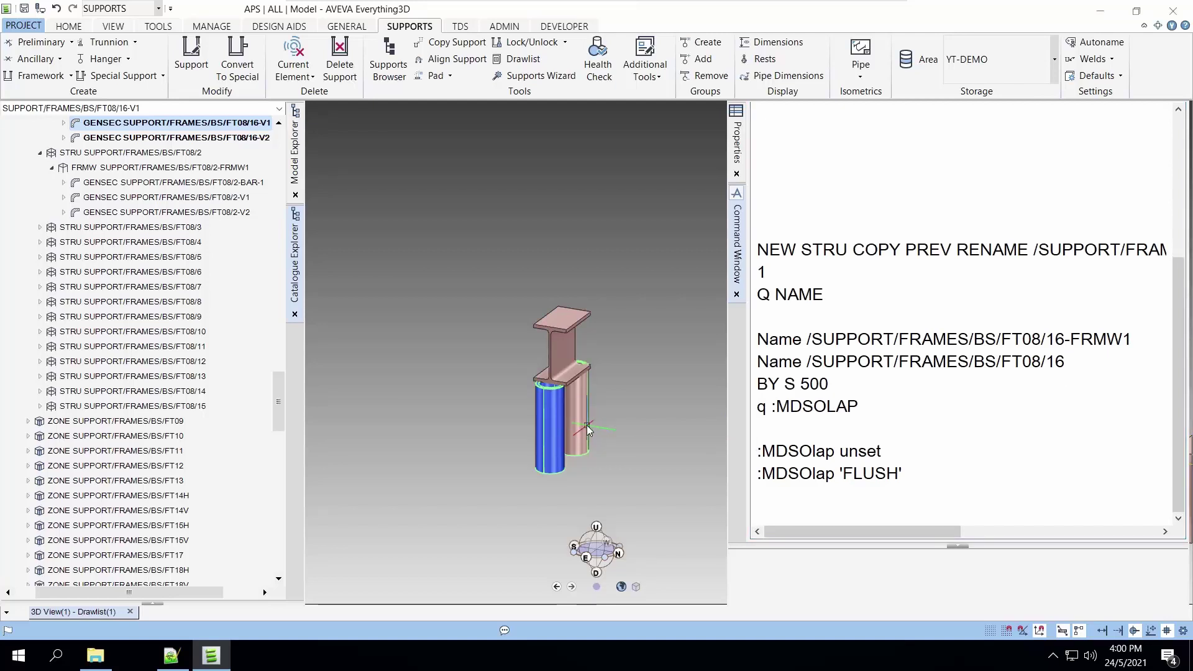
pyautogui.keyDown('ctrl'); pyautogui.click(235, 138); pyautogui.keyUp('ctrl')
pyautogui.click(235, 138)
pyautogui.click(897, 486)
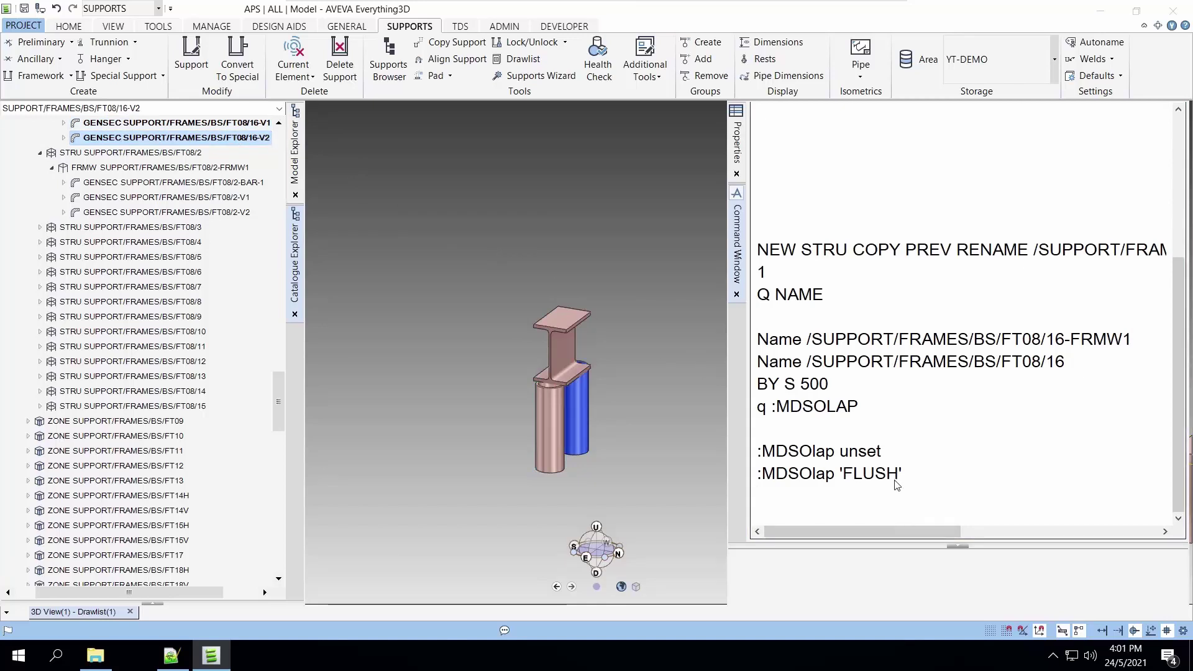
pyautogui.press('Up')
pyautogui.press('Return')
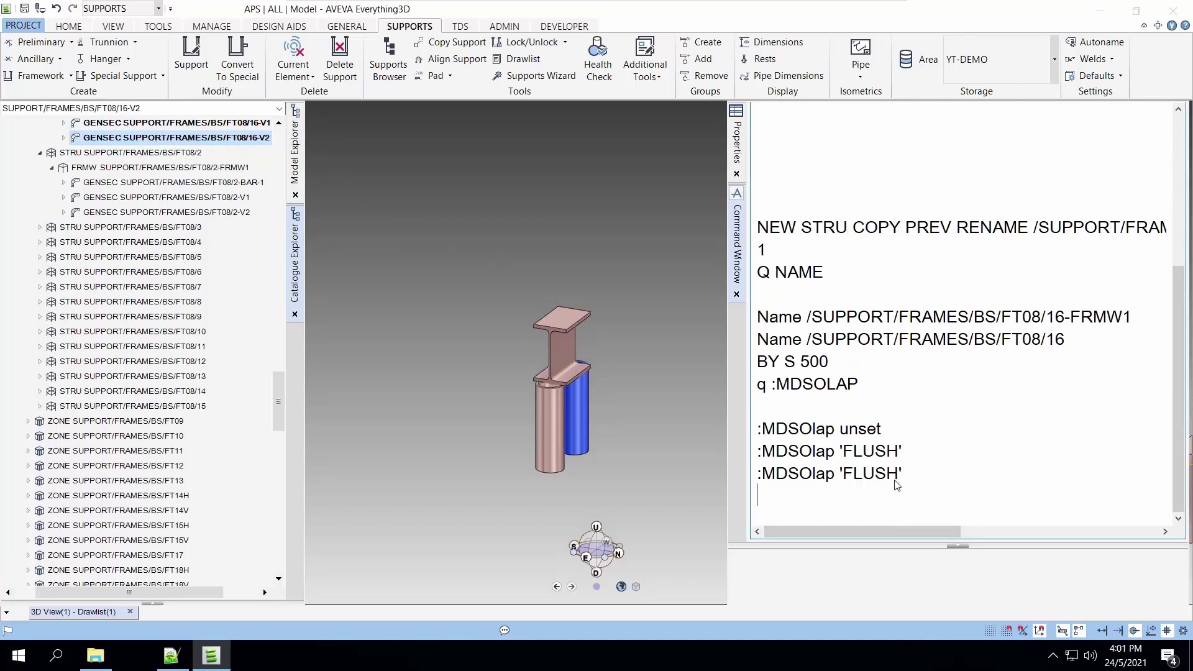
# Save the work with the savework command.
pyautogui.write('savework')
pyautogui.press('Return')
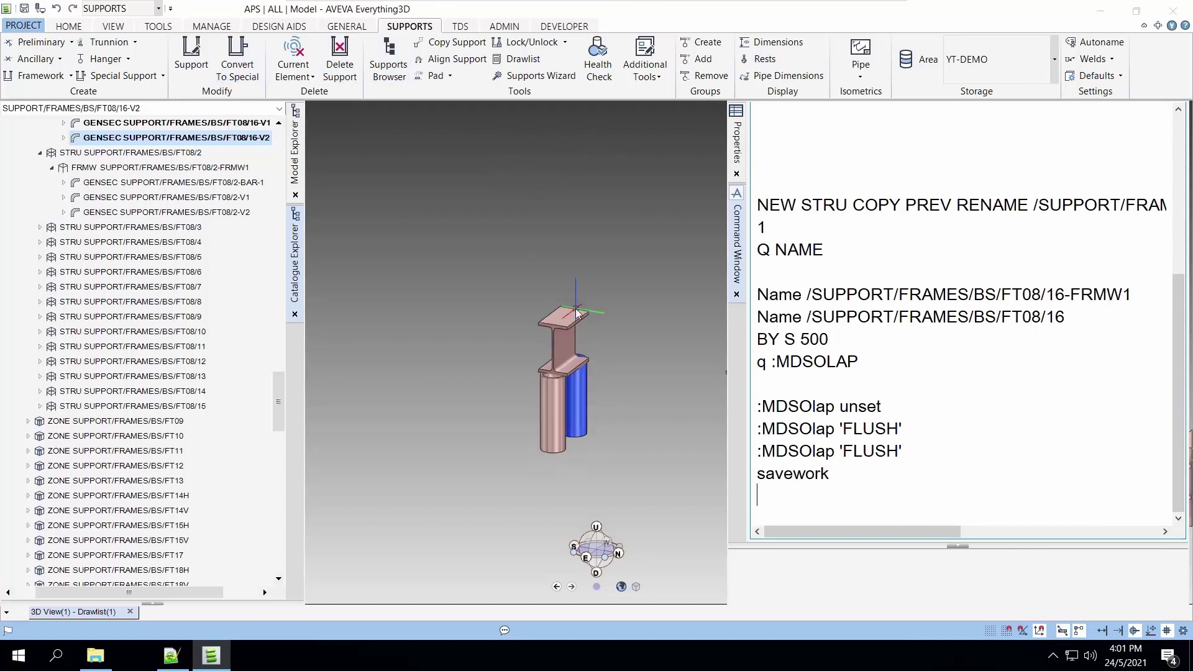
pyautogui.scroll(-8, 575, 308)
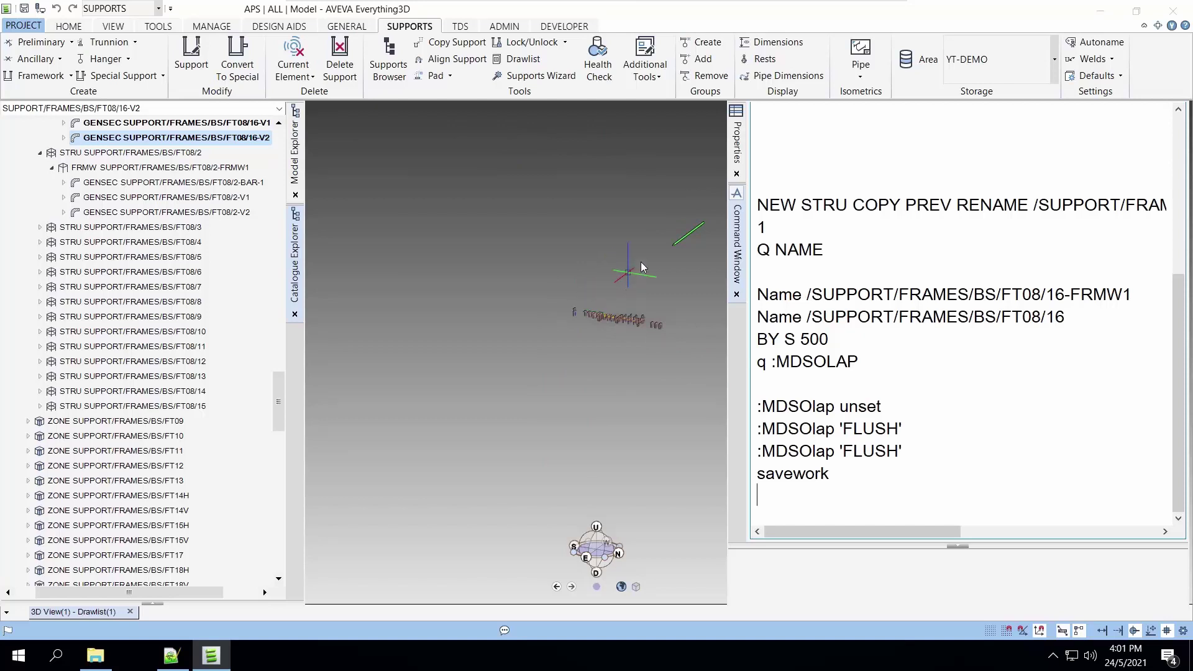
pyautogui.scroll(10, 628, 350)
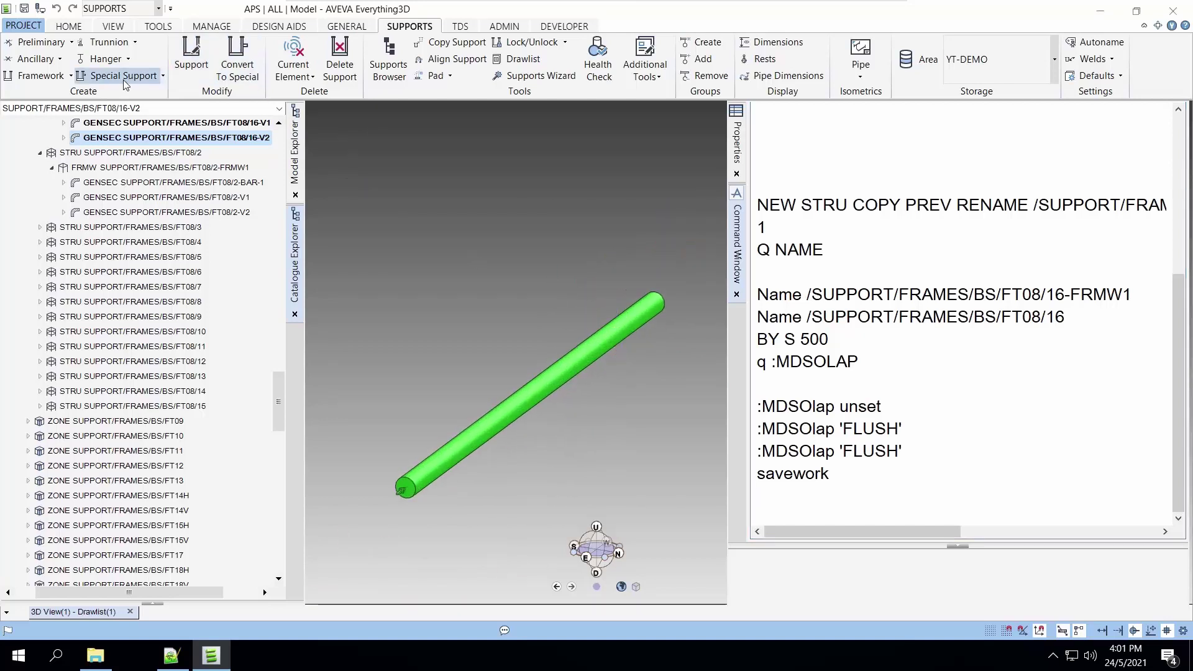
# Place an XFT08 framework on green pipe YT-P1 with the XAN07 Anchor U Bolt (AG) Galvanised.
pyautogui.click(52, 77)
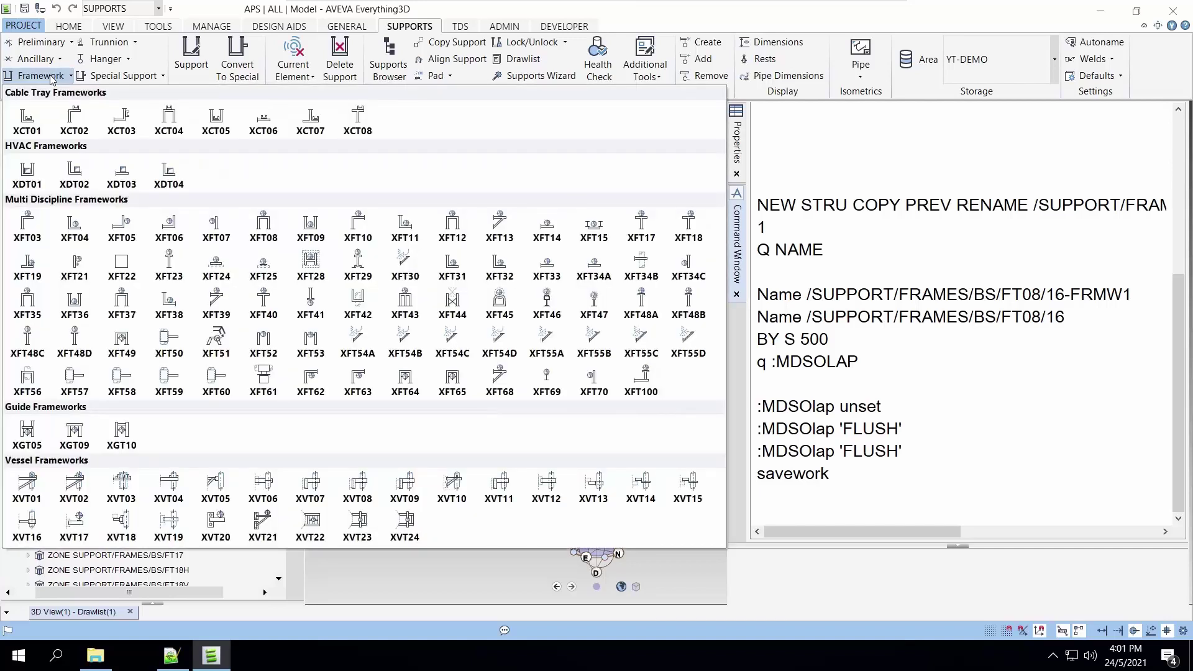
pyautogui.click(263, 225)
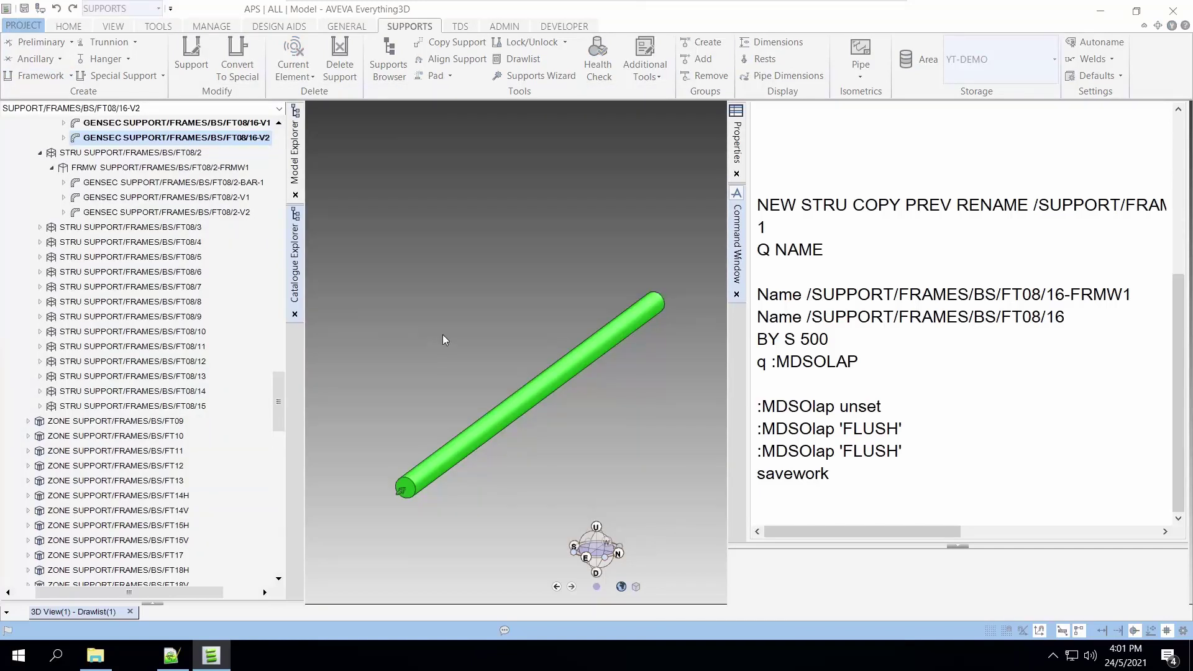
pyautogui.click(432, 467)
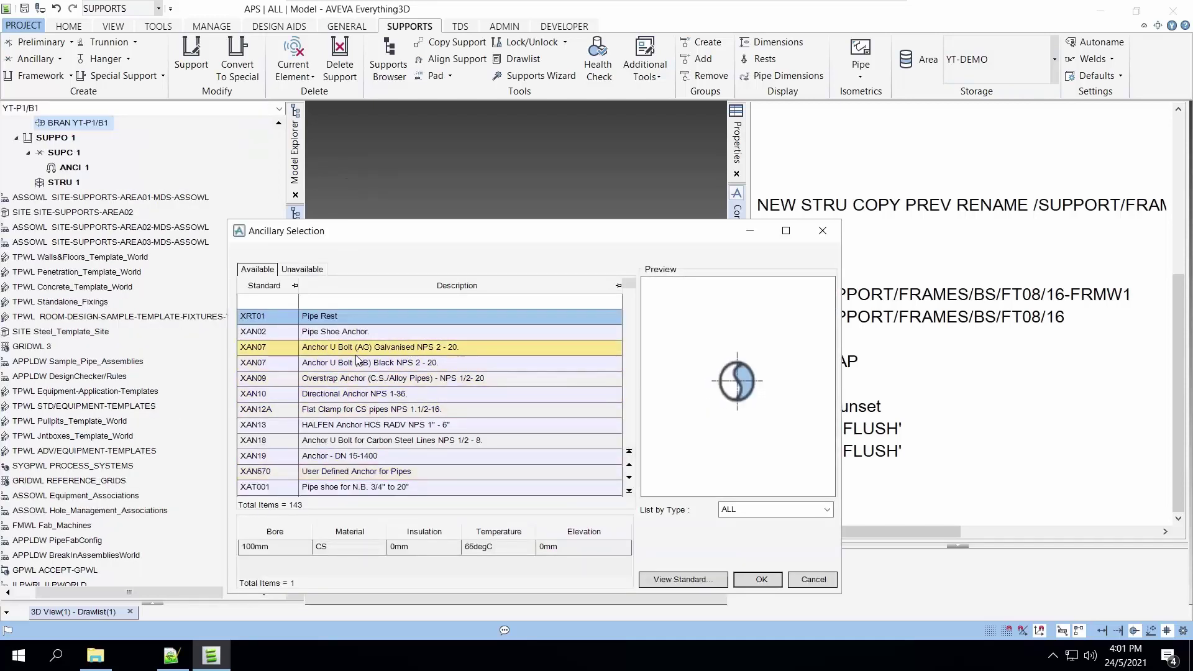
pyautogui.click(360, 348)
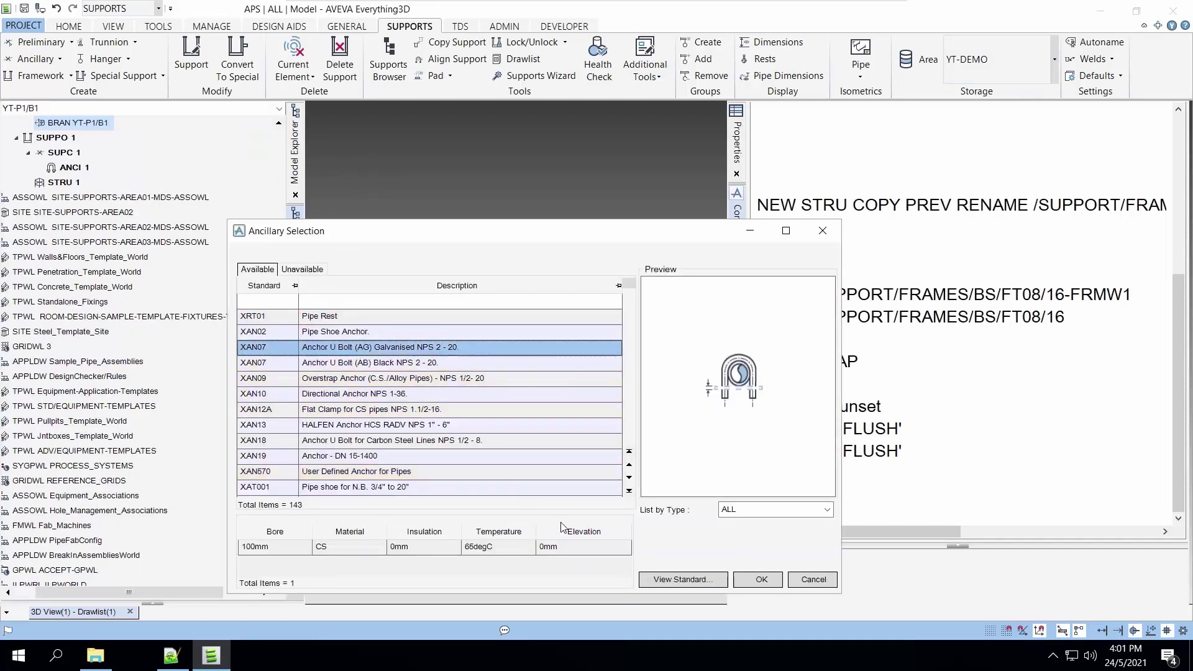
pyautogui.click(746, 581)
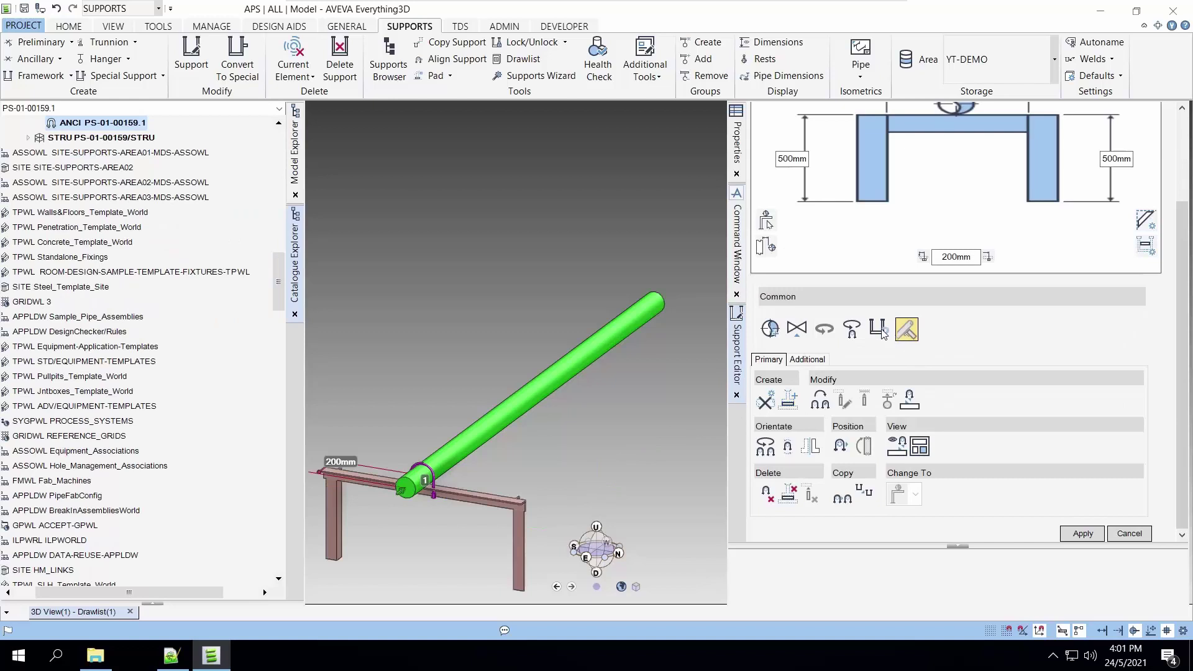
# Apply My First Template steelwork so the frame becomes an I-beam on two circular hollow columns.
pyautogui.click(889, 336)
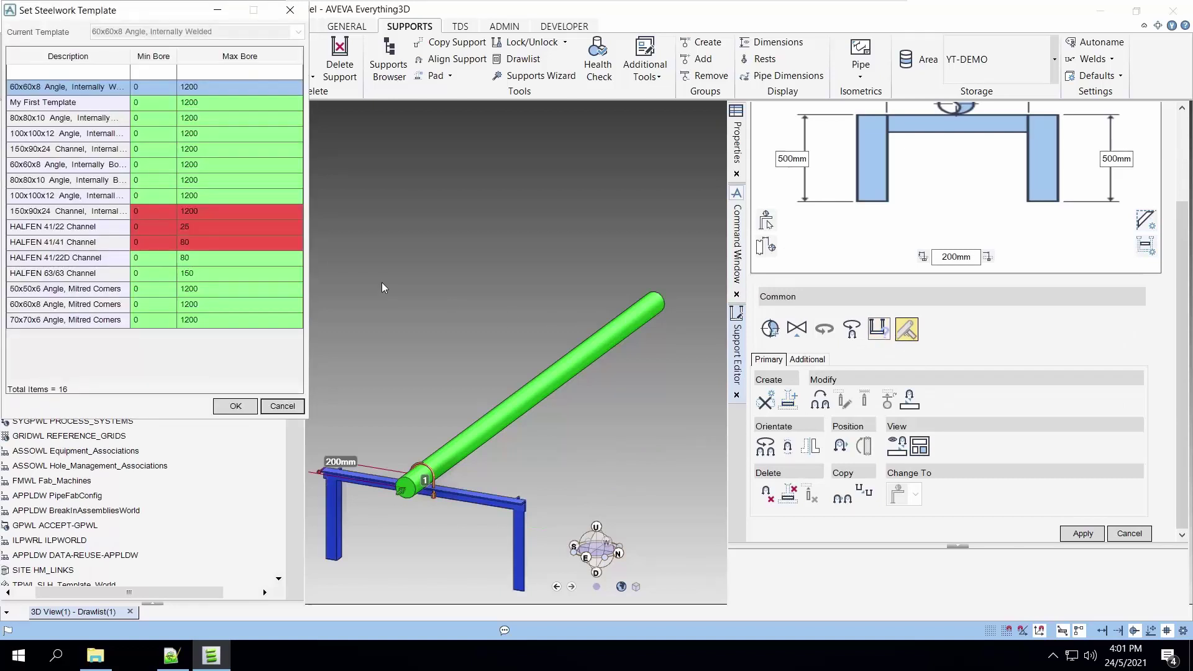
pyautogui.click(44, 103)
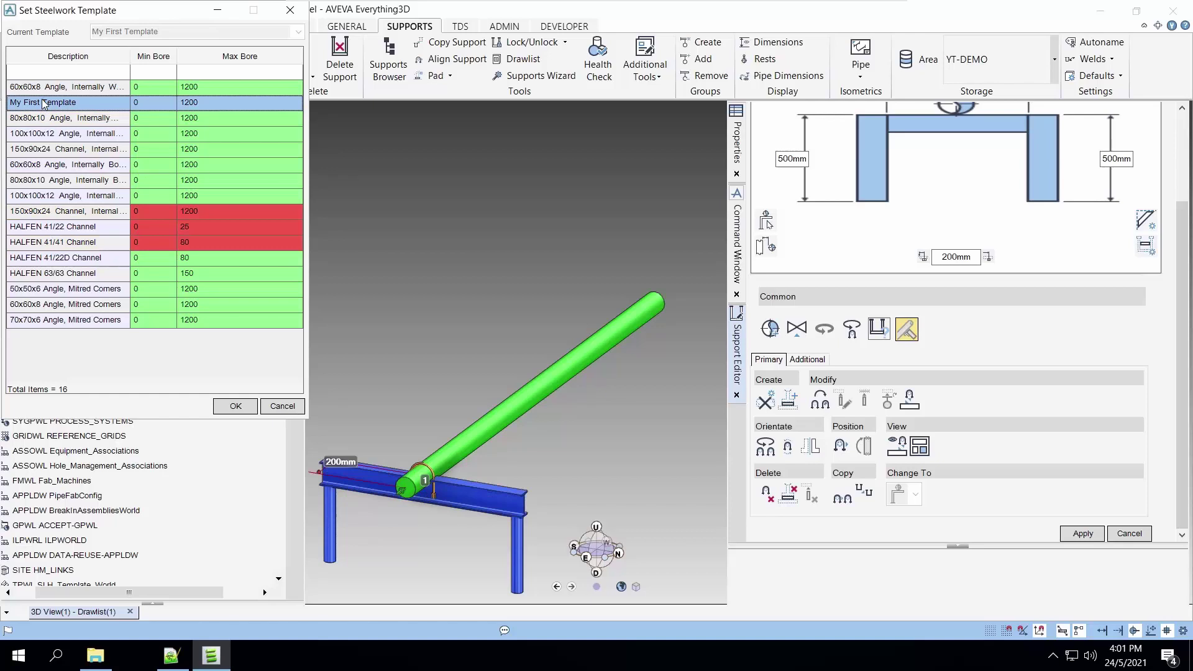
pyautogui.click(236, 406)
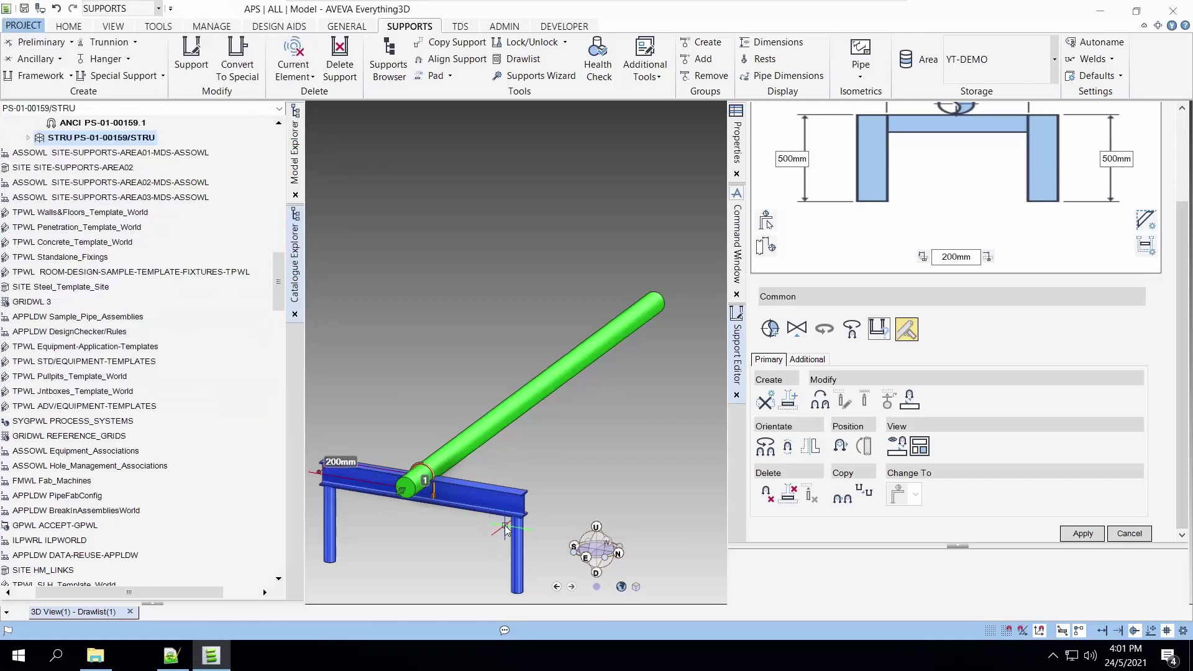
pyautogui.scroll(5, 505, 529)
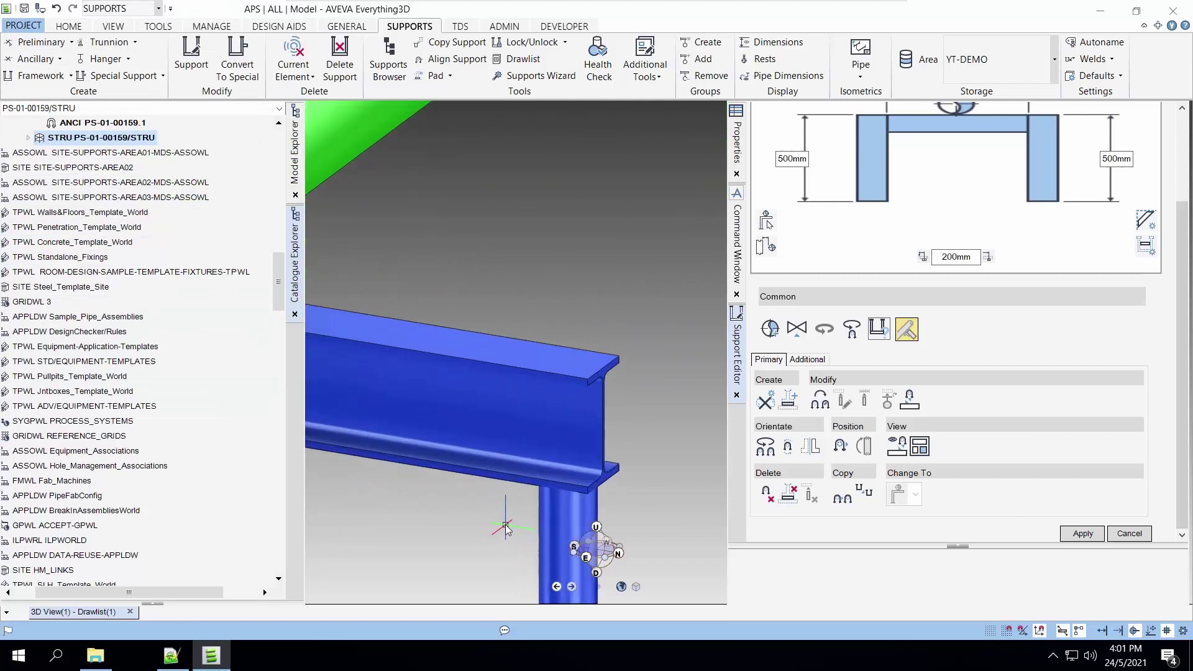
pyautogui.moveTo(505, 529); pyautogui.dragTo(610, 382, button='middle')
pyautogui.scroll(3, 434, 482)
pyautogui.scroll(-5, 606, 383)
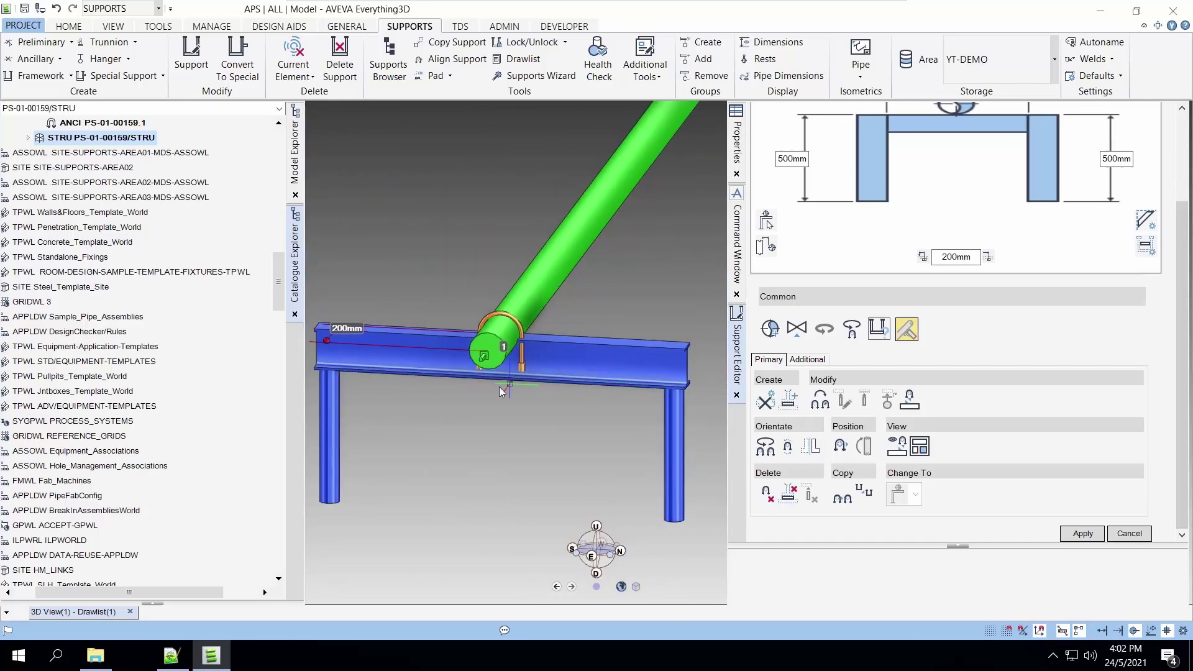
pyautogui.moveTo(499, 390); pyautogui.dragTo(460, 422, button='middle')
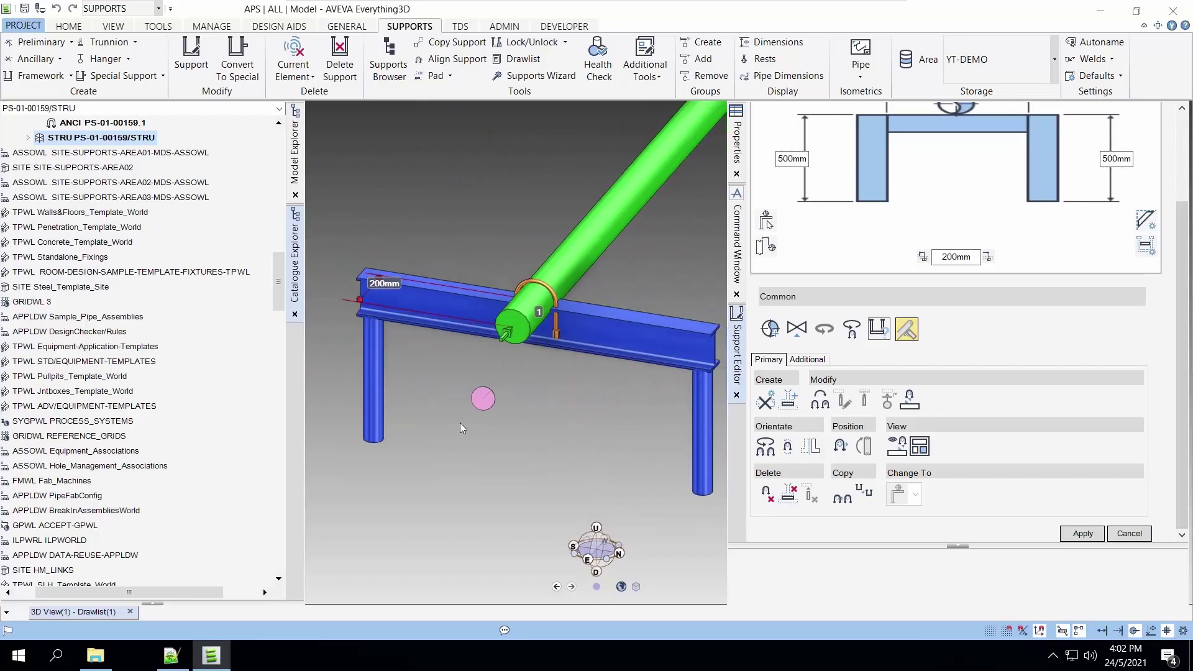